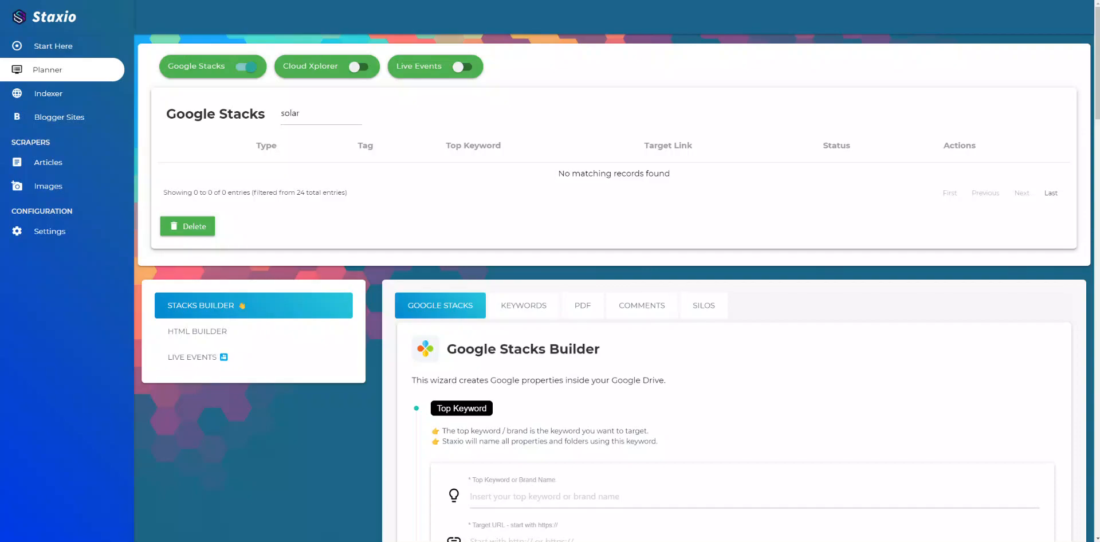
Step: Open the Keyword Builder and examine the Keywords with same Article section, including its rich text article editor
click(509, 315)
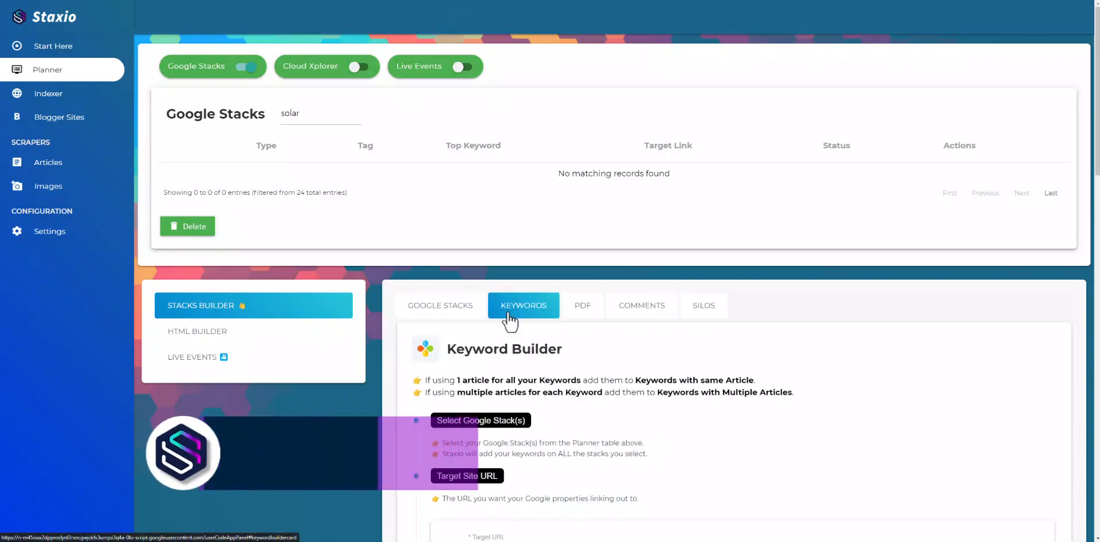
scroll(510, 322, down, 7)
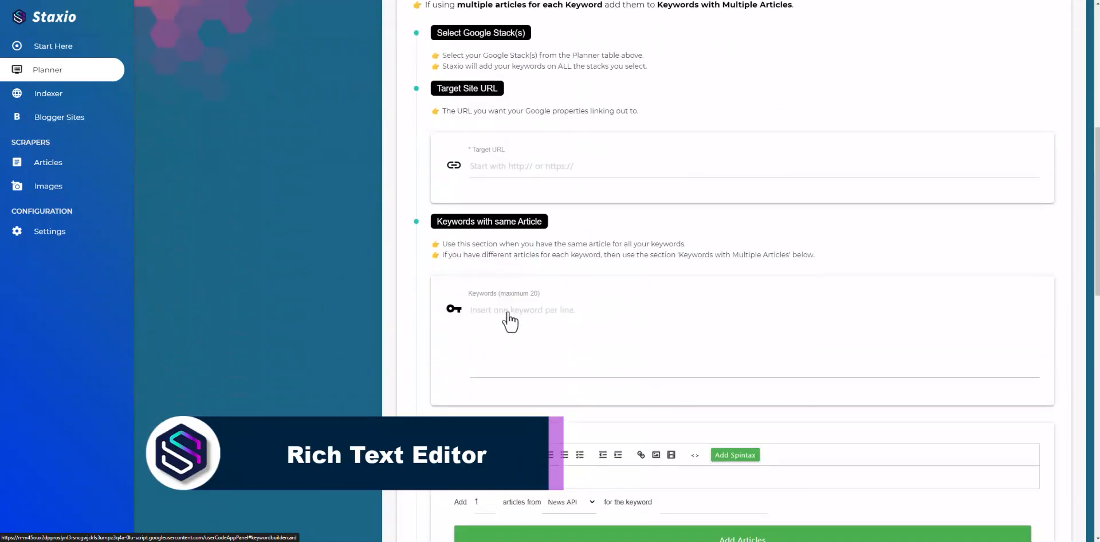
scroll(509, 322, down, 2)
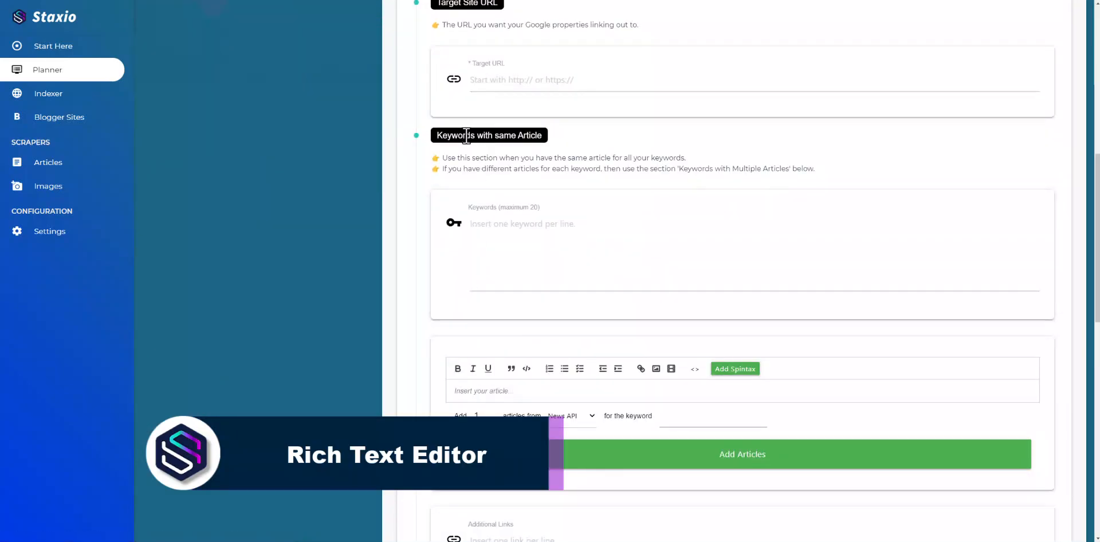
click(531, 391)
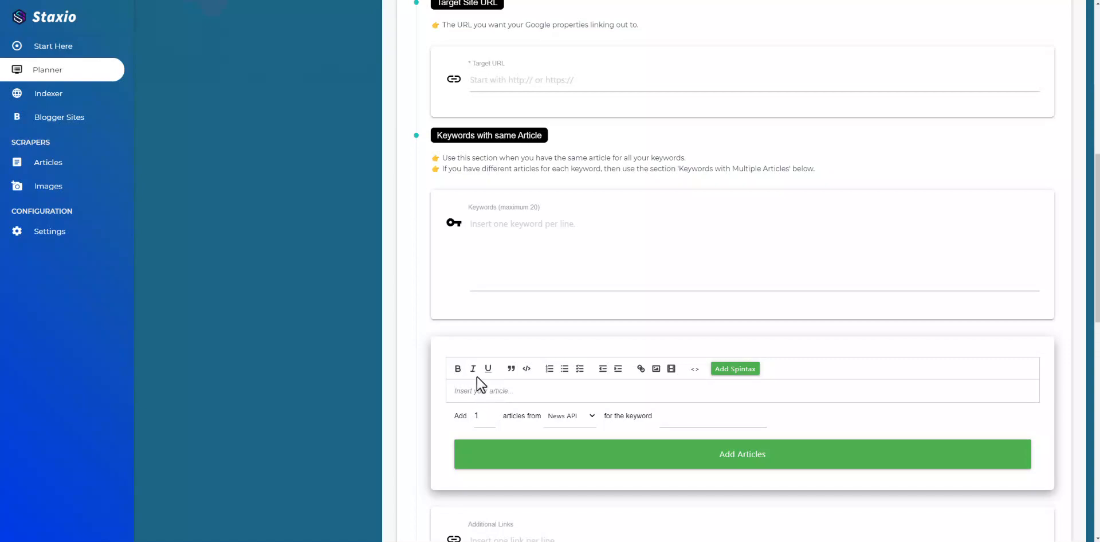
scroll(484, 388, down, 5)
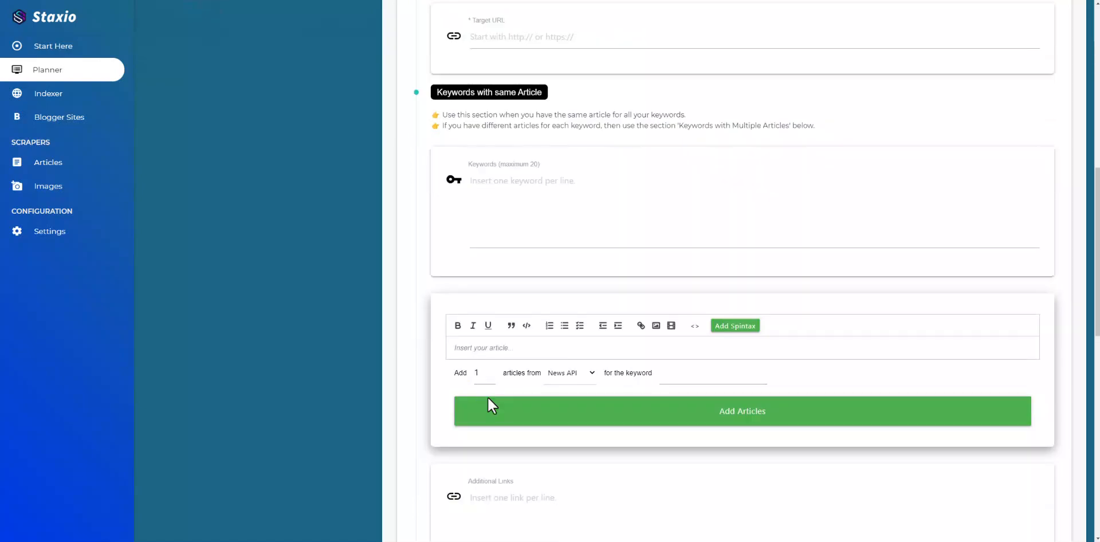
scroll(506, 420, down, 2)
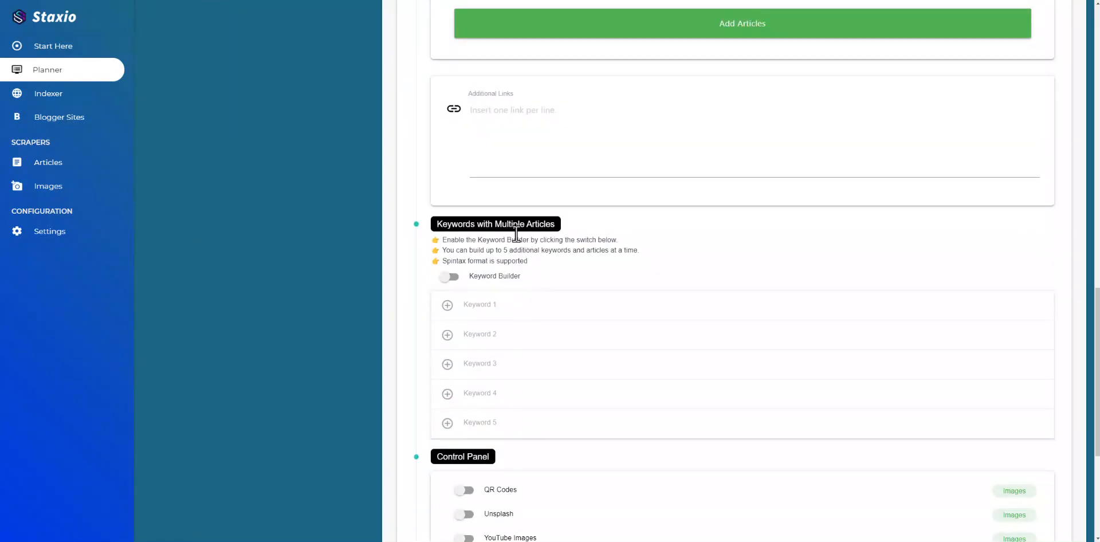
Step: Enable the Keyword Builder under Keywords with Multiple Articles and expand the entries for Keyword 1 through Keyword 5
click(451, 278)
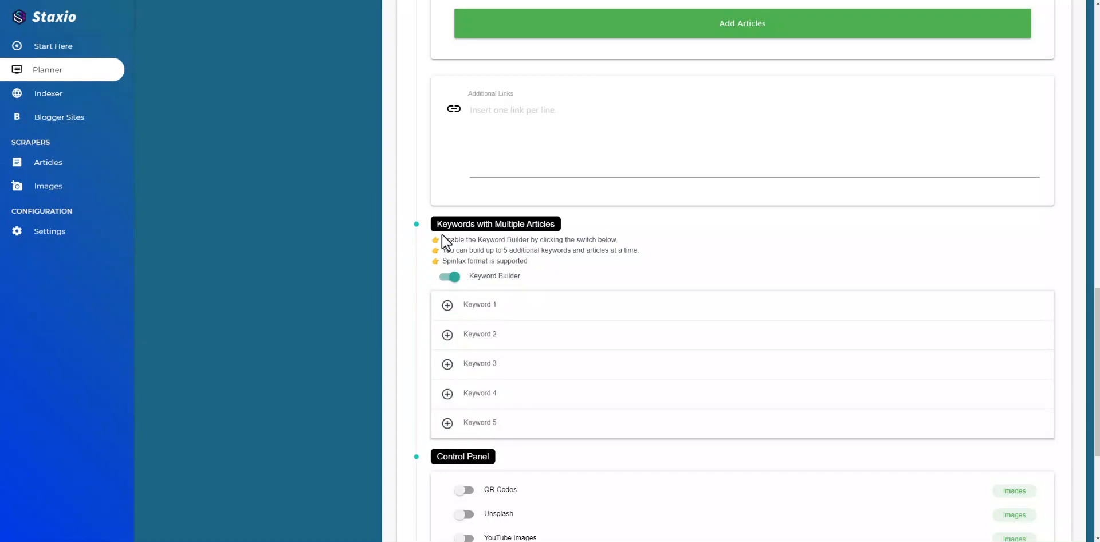
drag(437, 224, 551, 229)
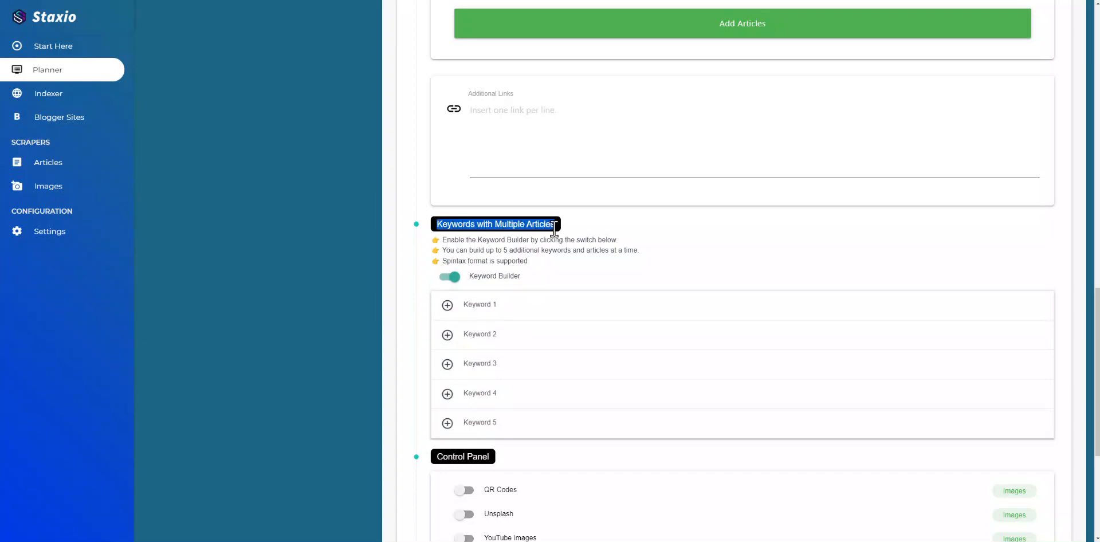
click(530, 275)
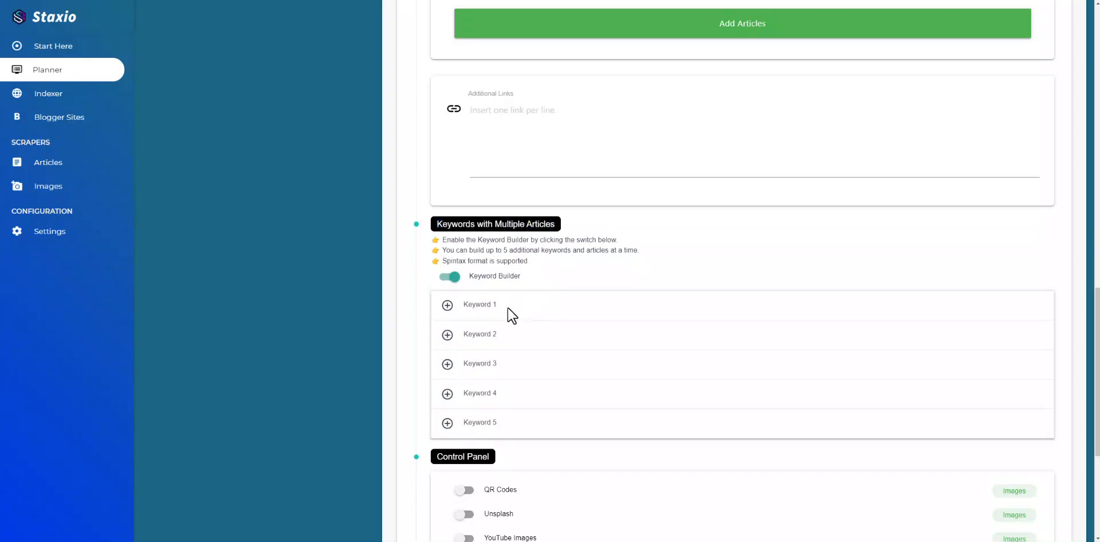
click(448, 308)
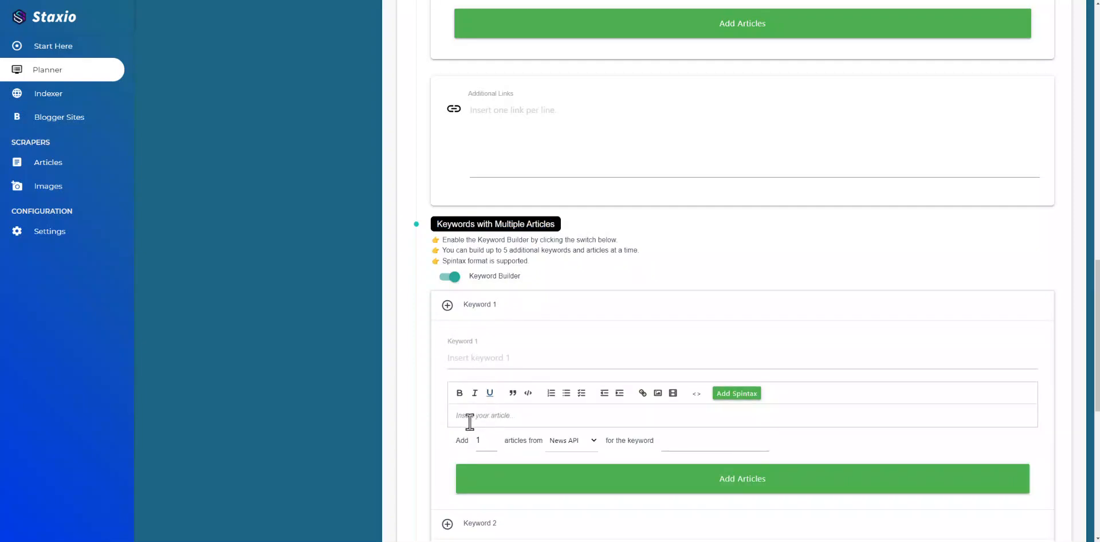
scroll(470, 422, down, 2)
click(449, 482)
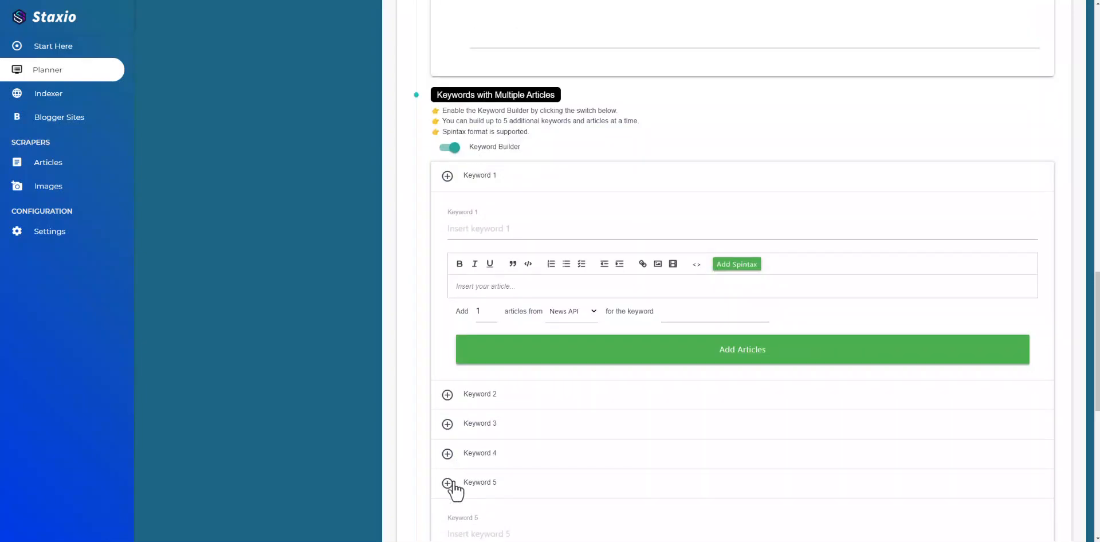
click(448, 454)
click(448, 424)
click(448, 395)
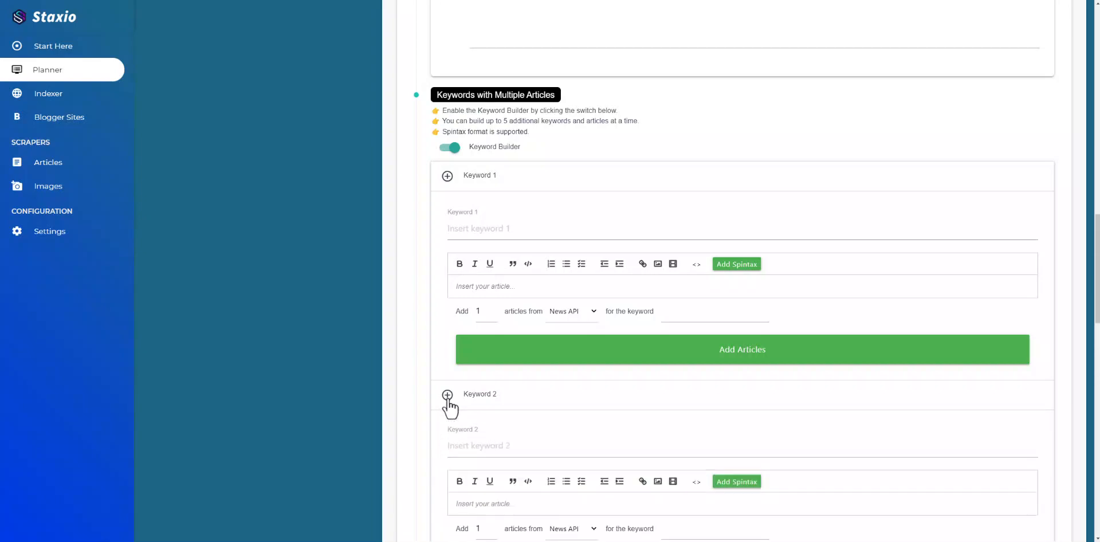
Step: Examine the article editors and article scraping options in the expanded Keyword 1 to 5 entries
scroll(452, 409, down, 5)
click(474, 422)
scroll(474, 422, down, 2)
scroll(479, 490, down, 1)
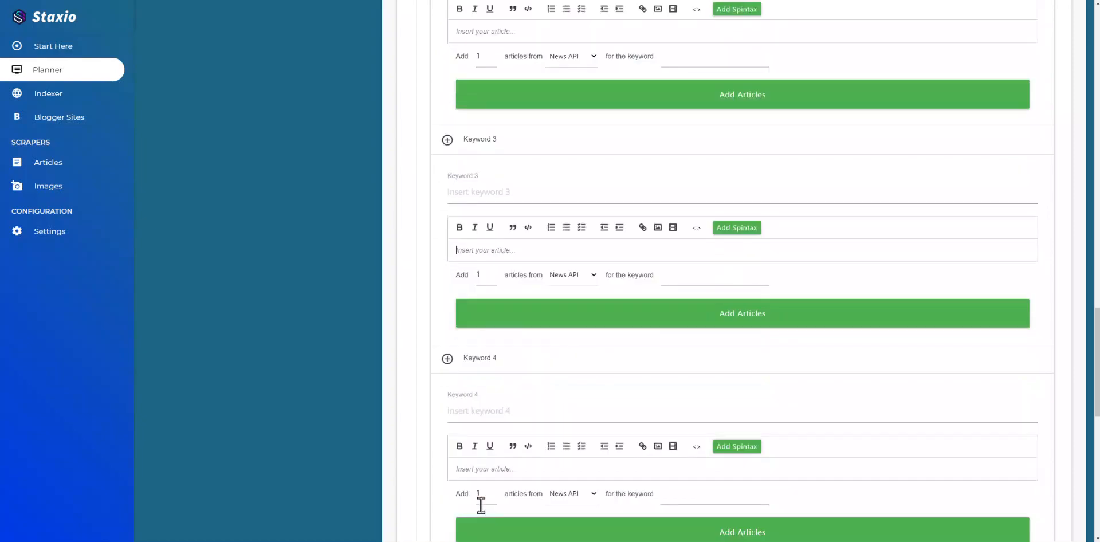
scroll(481, 504, down, 2)
scroll(481, 505, down, 2)
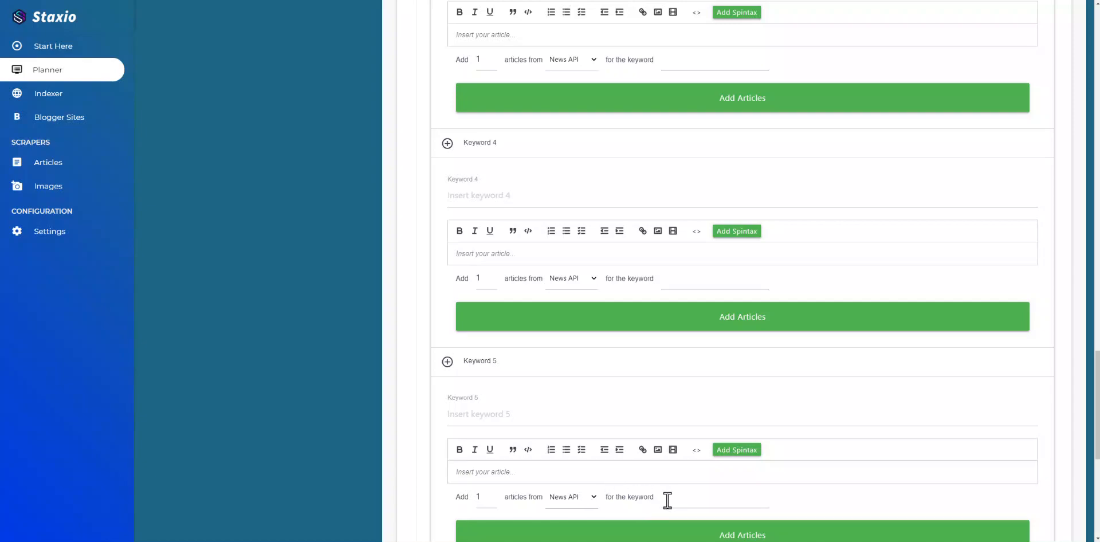
scroll(667, 500, down, 2)
scroll(667, 500, up, 10)
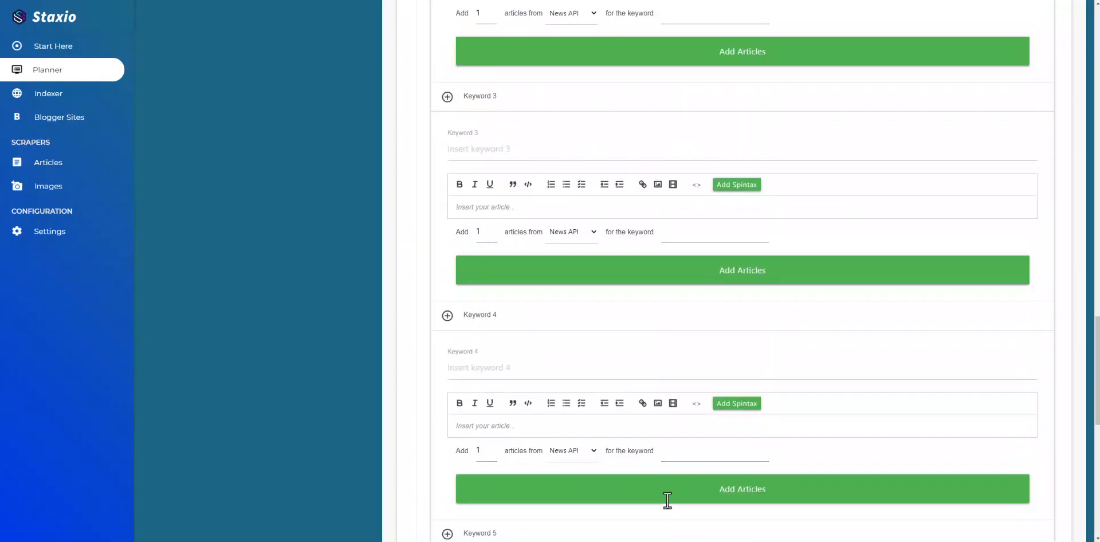
scroll(667, 500, up, 15)
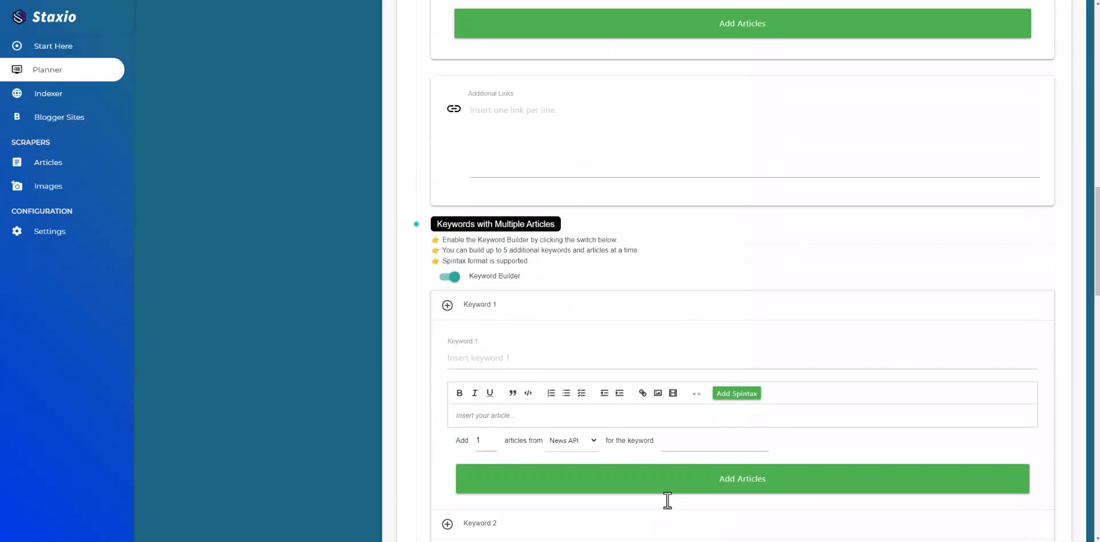
scroll(667, 500, up, 5)
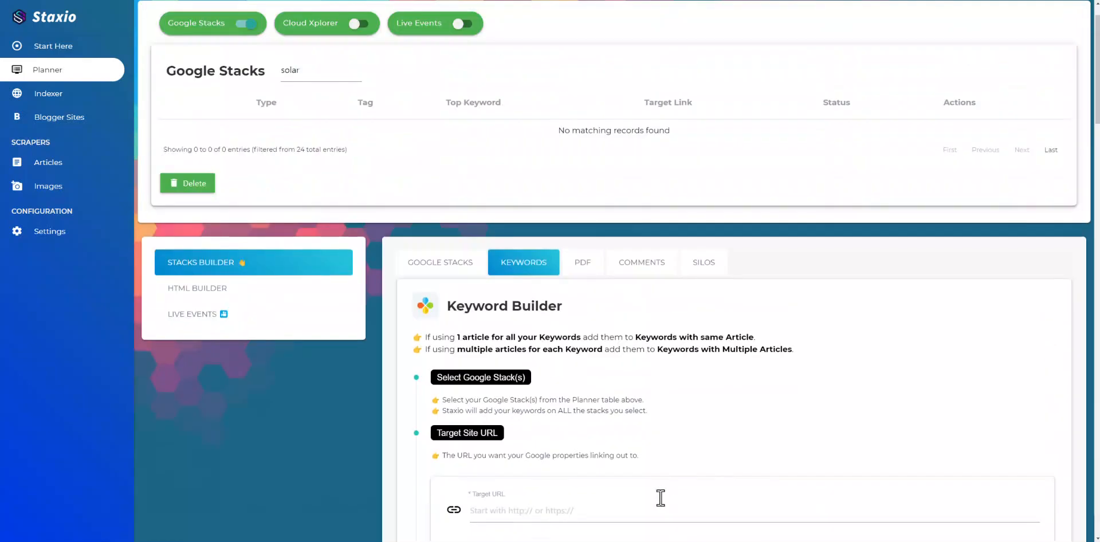
click(422, 264)
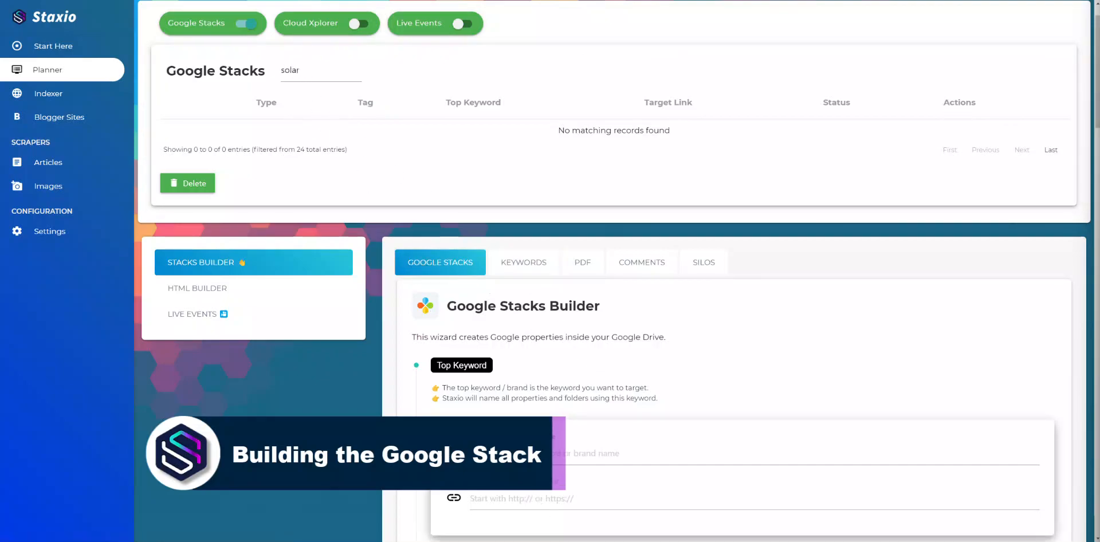
click(508, 459)
text(Solar system)
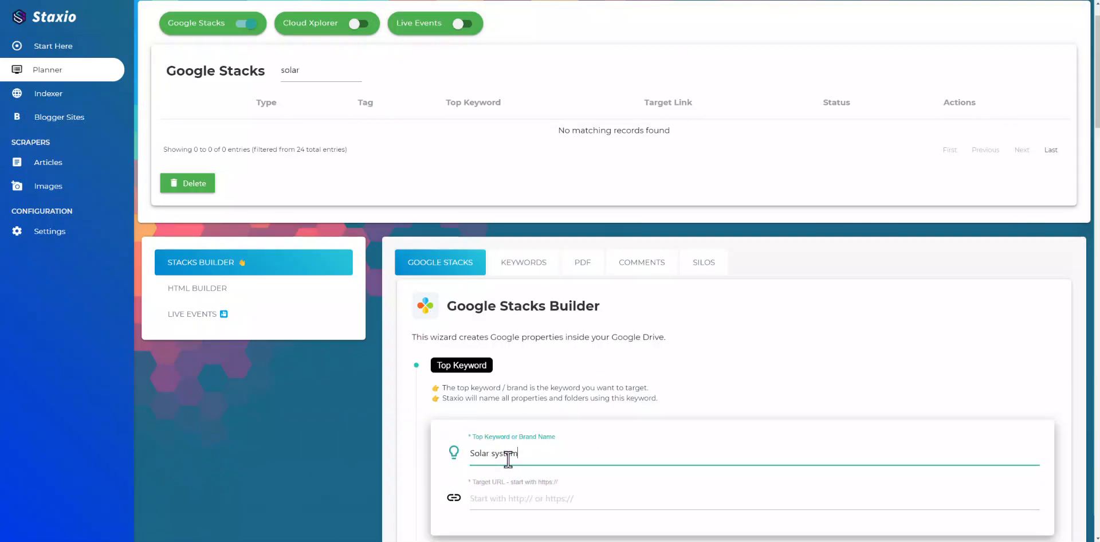
scroll(507, 459, down, 2)
click(509, 417)
text(https://staxio.tools)
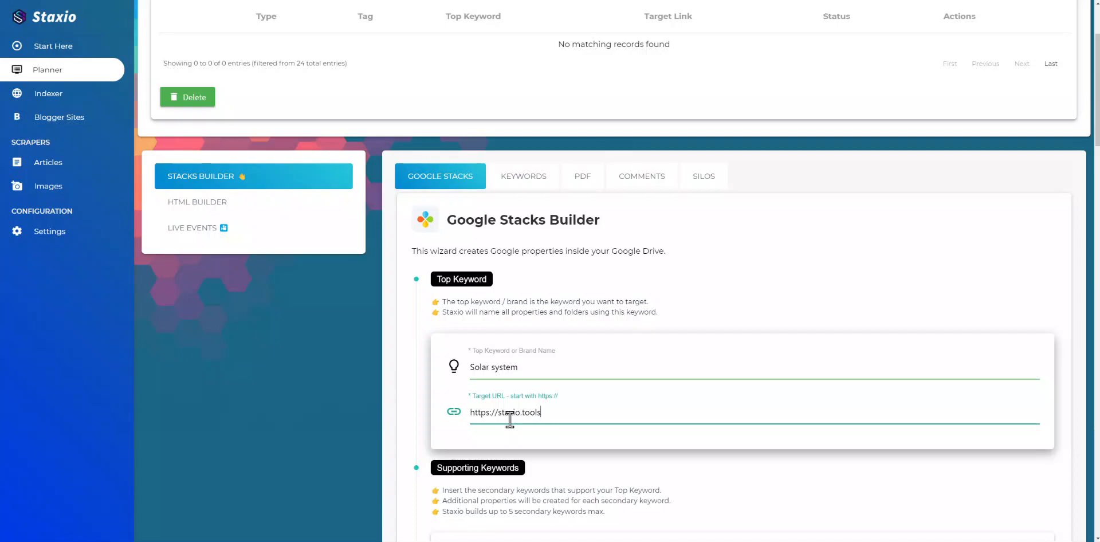
Step: Copy the top keyword "Solar system" into the Article section's scraper and add 3 articles from News API
scroll(510, 419, down, 3)
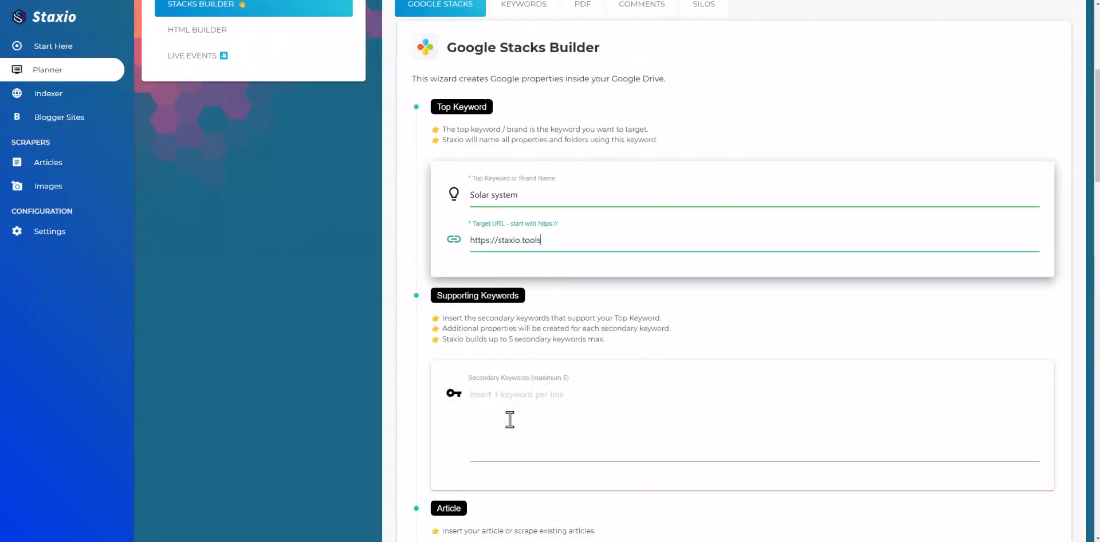
scroll(510, 419, down, 3)
scroll(509, 419, up, 2)
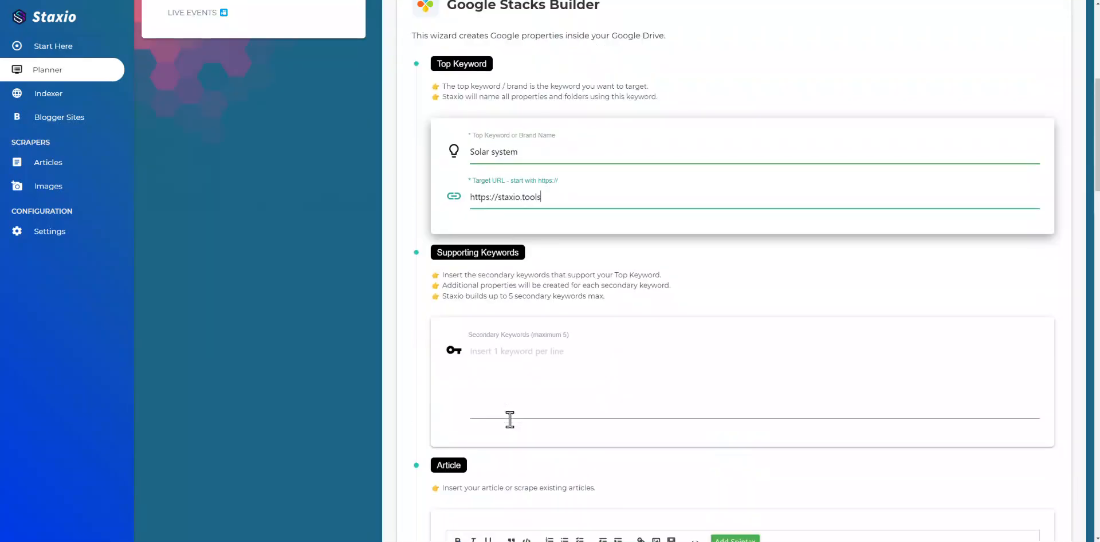
scroll(510, 419, down, 4)
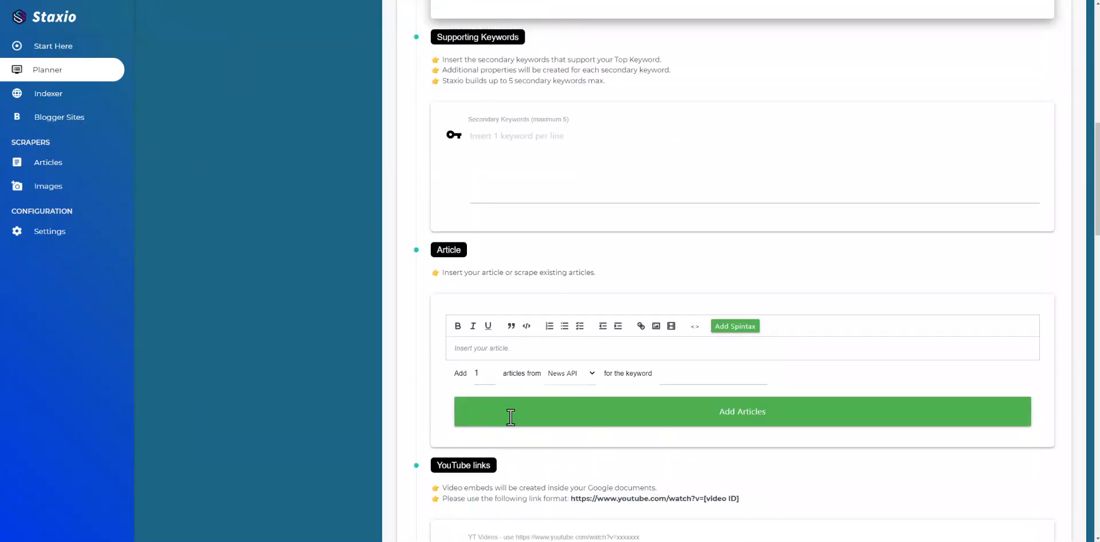
scroll(517, 272, up, 5)
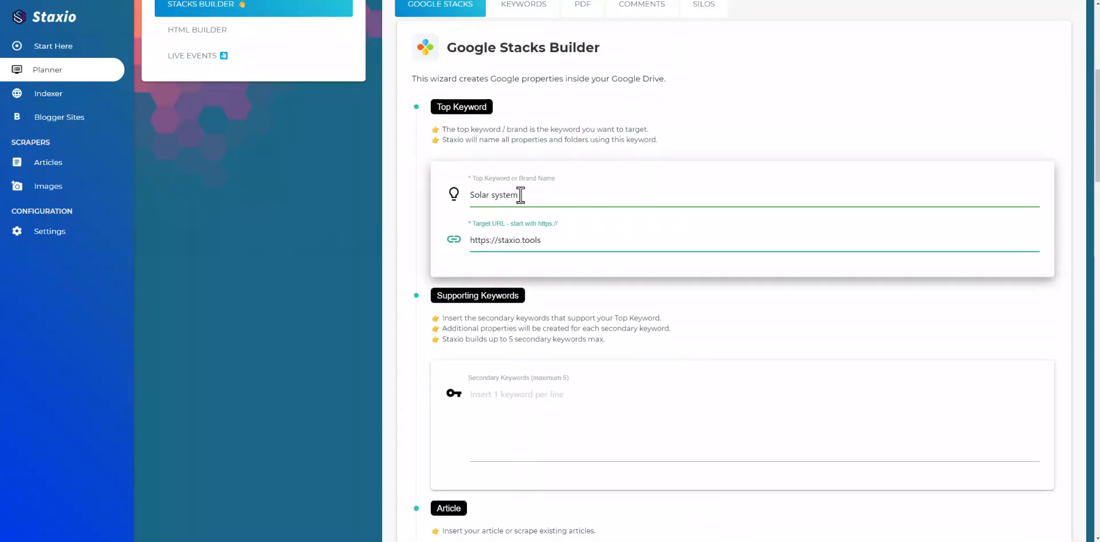
drag(519, 195, 468, 195)
key(ctrl+c)
scroll(560, 229, down, 4)
scroll(560, 229, down, 2)
click(670, 289)
key(ctrl+v)
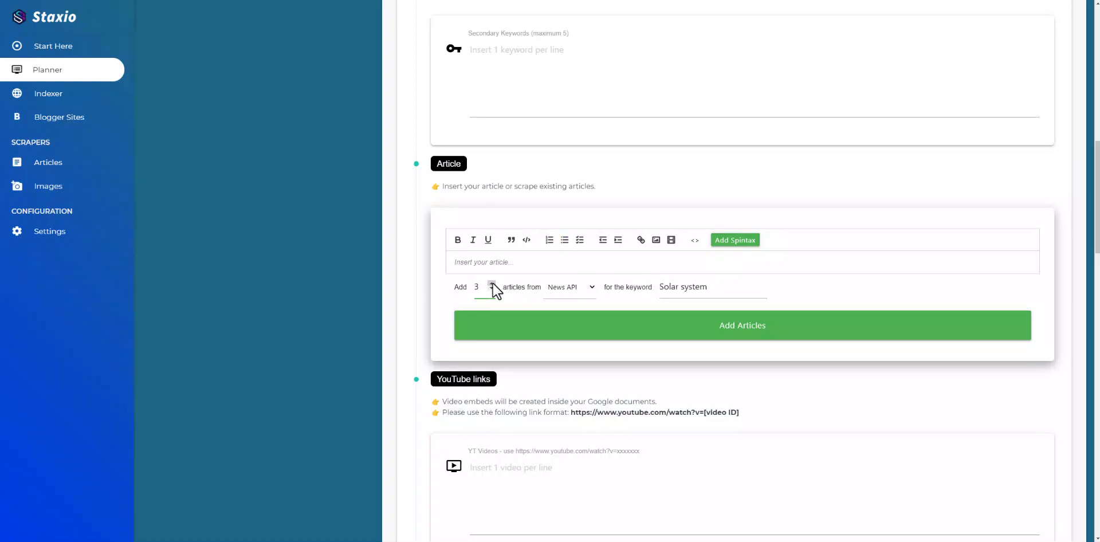
click(704, 327)
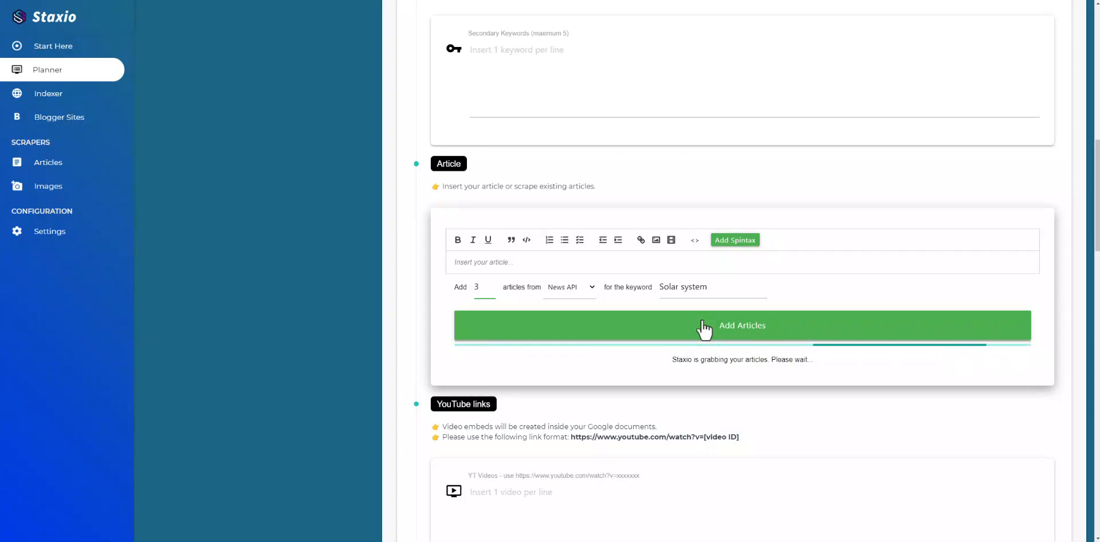
Step: Insert blank lines after the first two paragraphs of the scraped article's section on Uranus and Neptune
scroll(704, 331, down, 6)
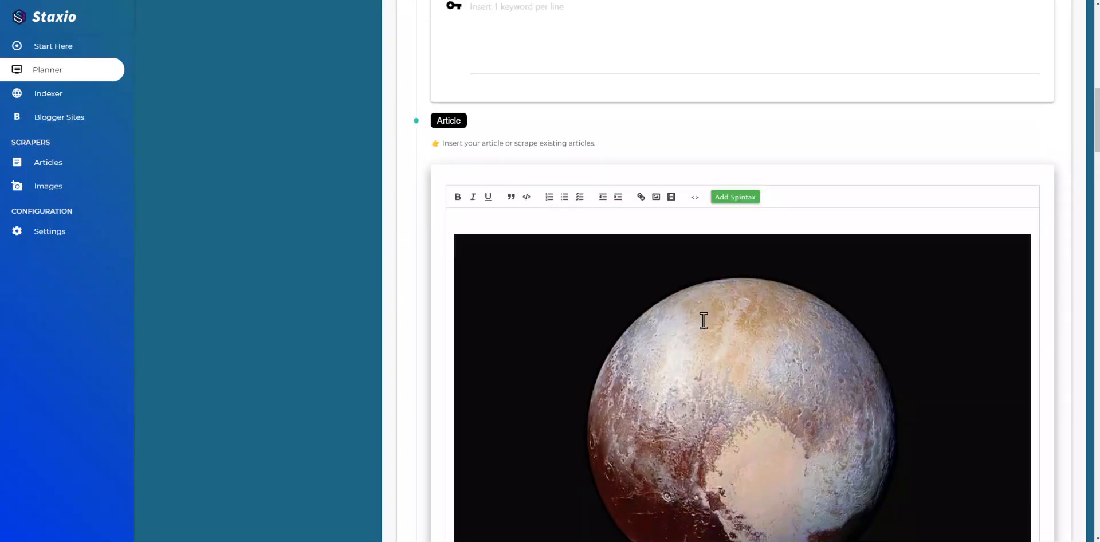
scroll(703, 320, down, 3)
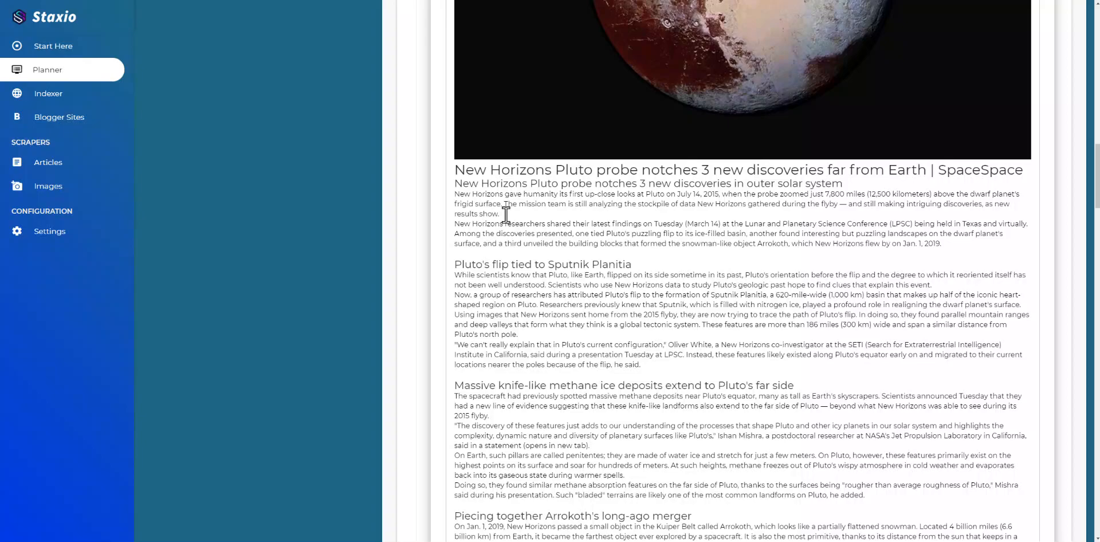
scroll(545, 288, down, 7)
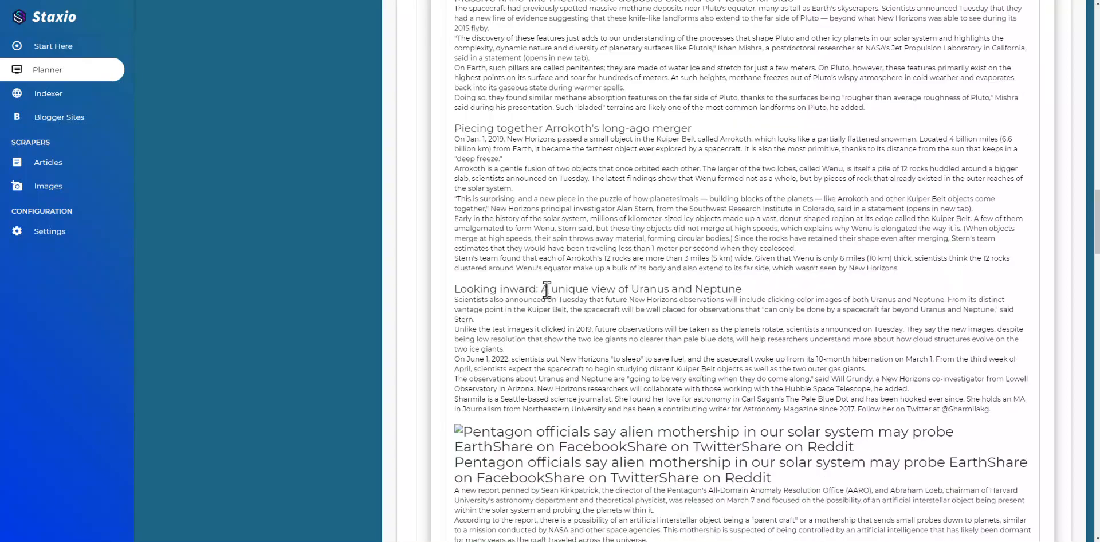
scroll(546, 289, down, 1)
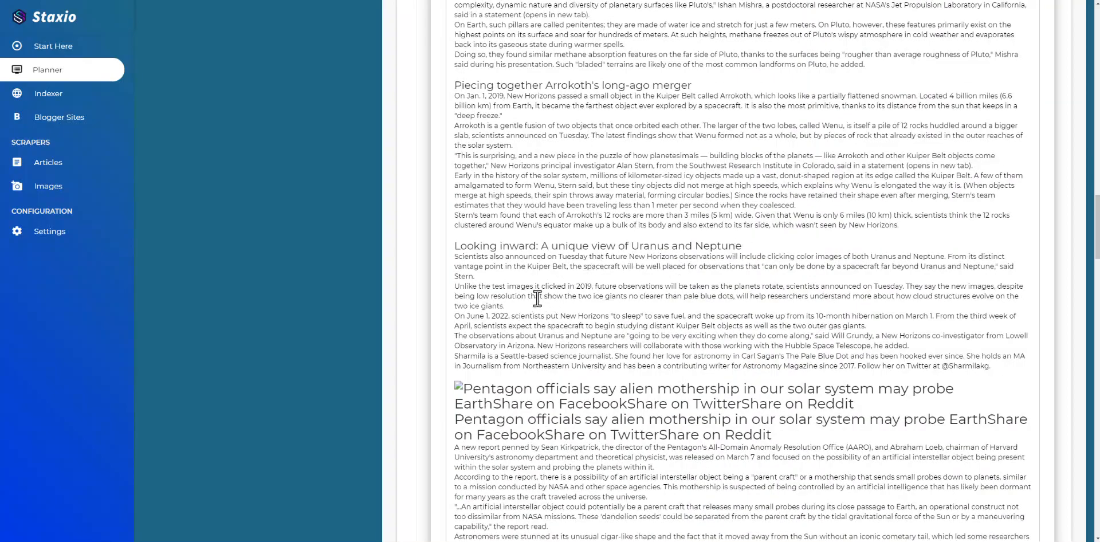
key(Return)
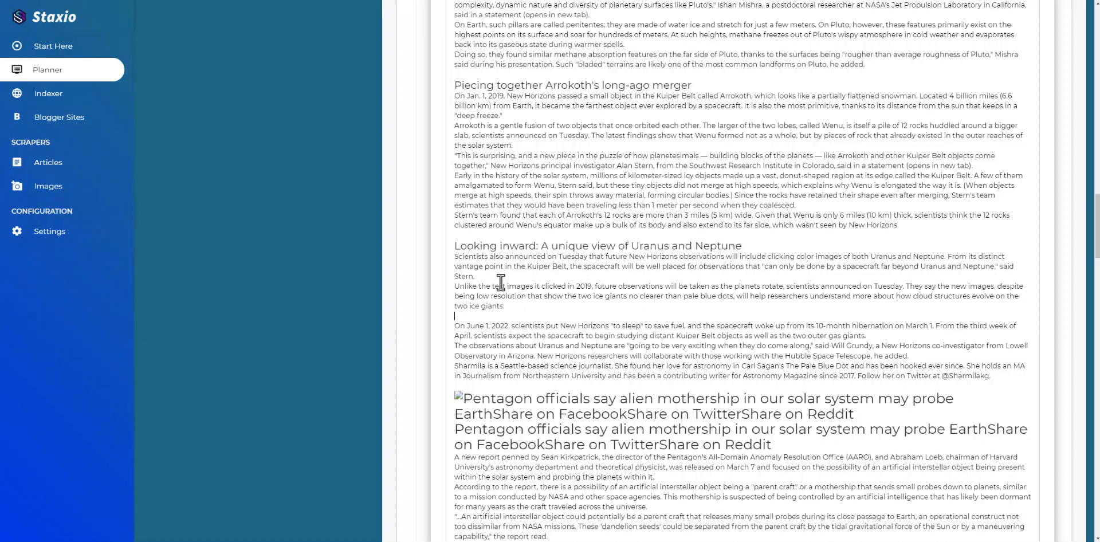
click(493, 276)
key(Return)
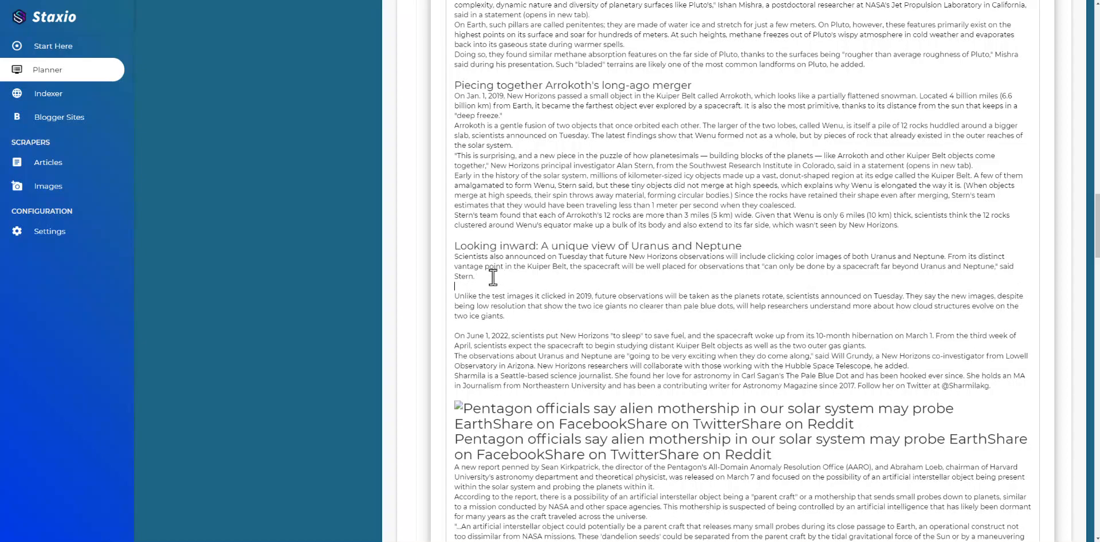
Step: Insert blank lines after the paragraphs ending in "when they coalesced", "the solar system" and "deep freeze" in the Arrokoth section
click(818, 205)
key(Return)
click(525, 141)
key(Return)
click(511, 119)
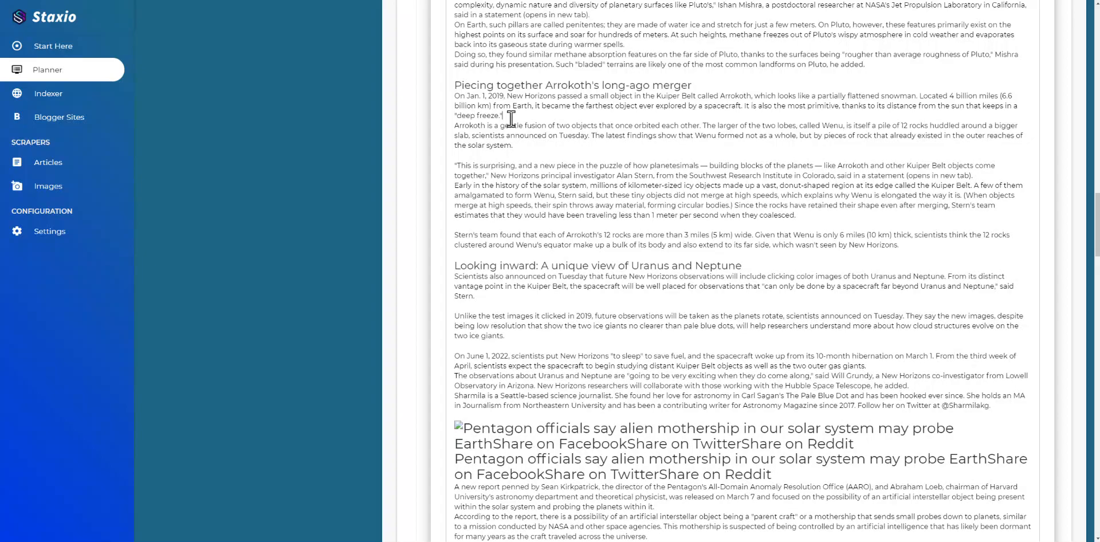
key(Return)
Step: Insert blank lines after the first two paragraphs of the section on Pluto's knife-like methane ice deposits
scroll(510, 118, up, 2)
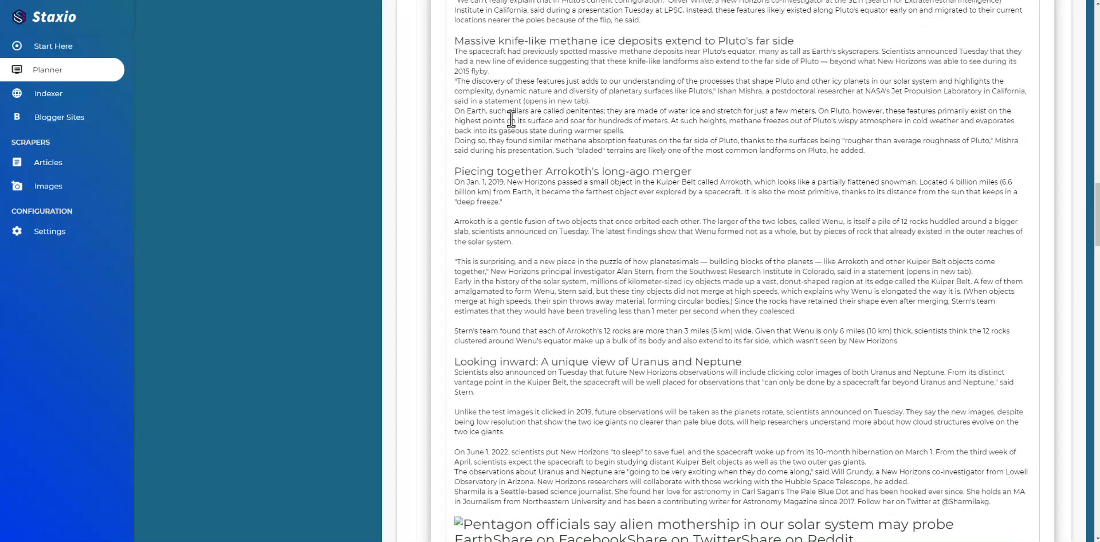
click(616, 102)
key(Return)
click(526, 72)
key(Return)
scroll(520, 143, down, 5)
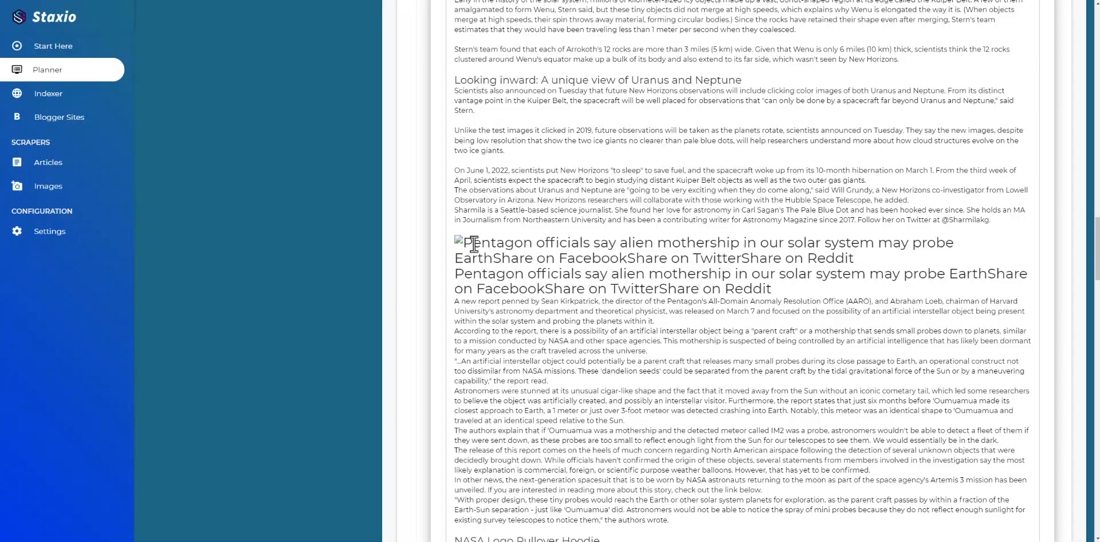
Step: Delete the broken image and duplicate heading about Pentagon officials and an alien mothership from the scraped article
click(479, 218)
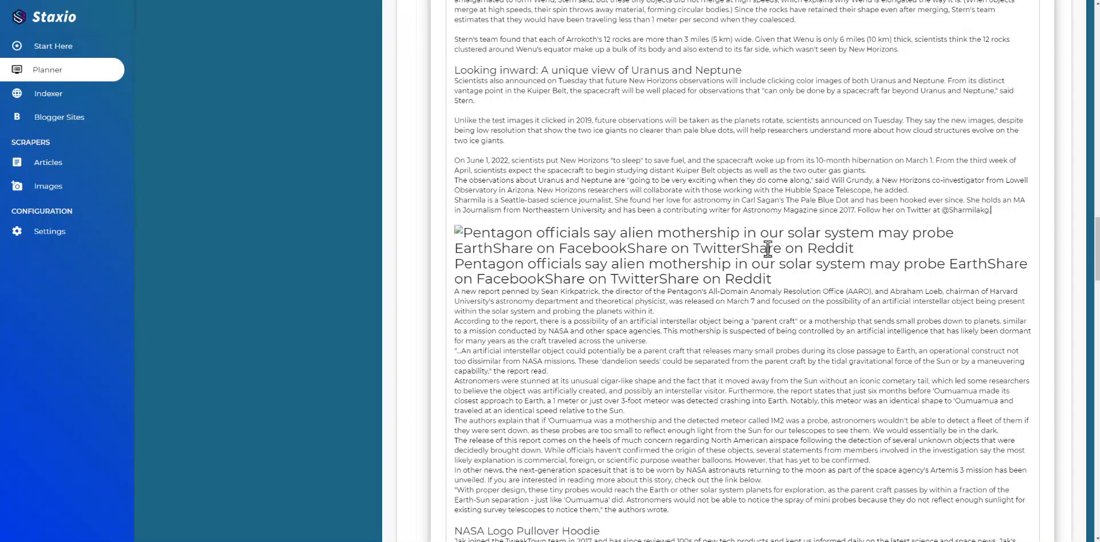
click(886, 234)
drag(777, 279, 454, 222)
key(BackSpace)
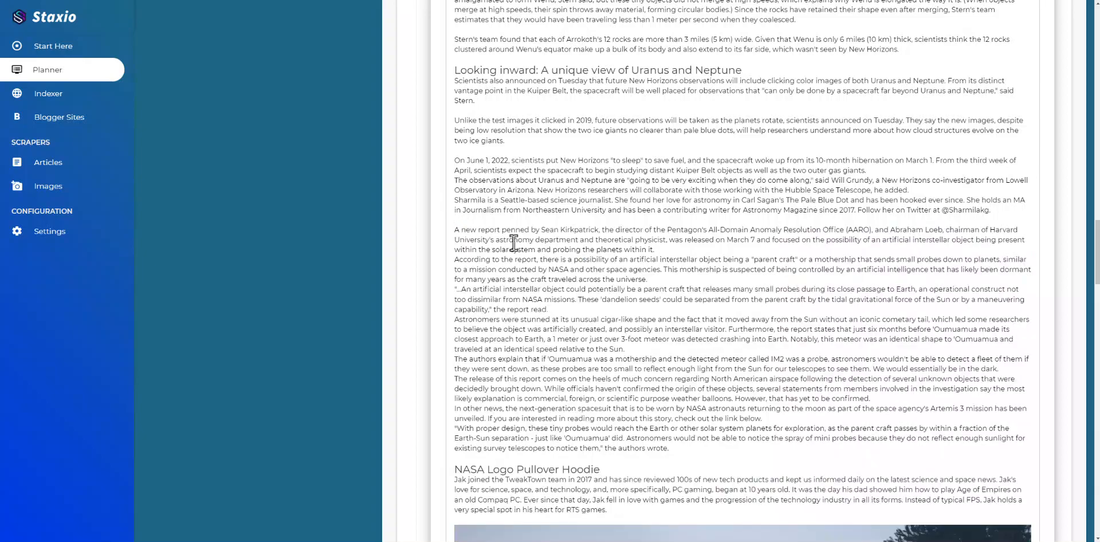
Step: Delete the "Related" heading and the leftover blank line at the end of the scraped article
scroll(599, 380, down, 12)
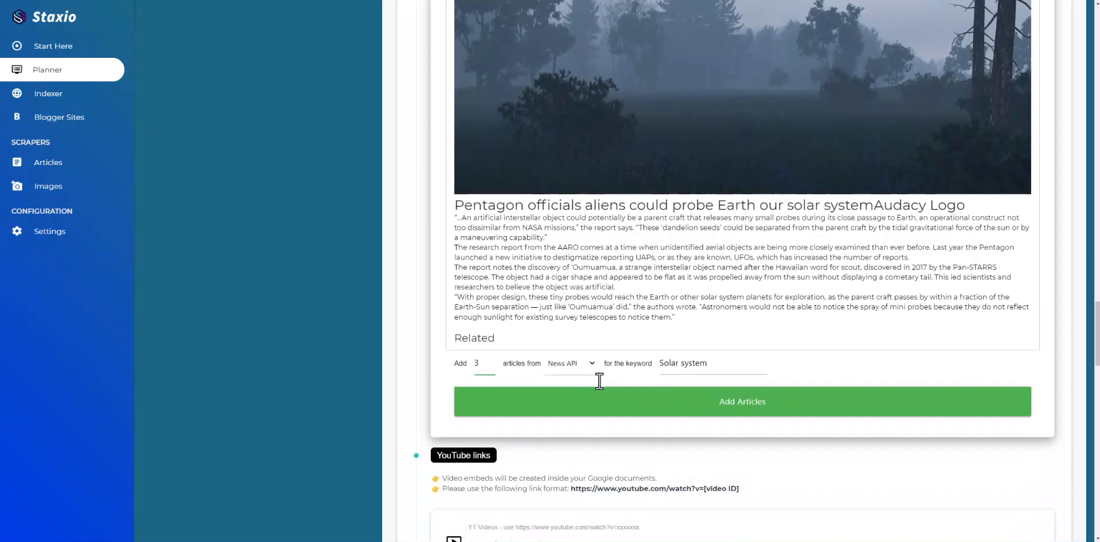
drag(514, 337, 455, 337)
key(BackSpace)
scroll(563, 257, down, 3)
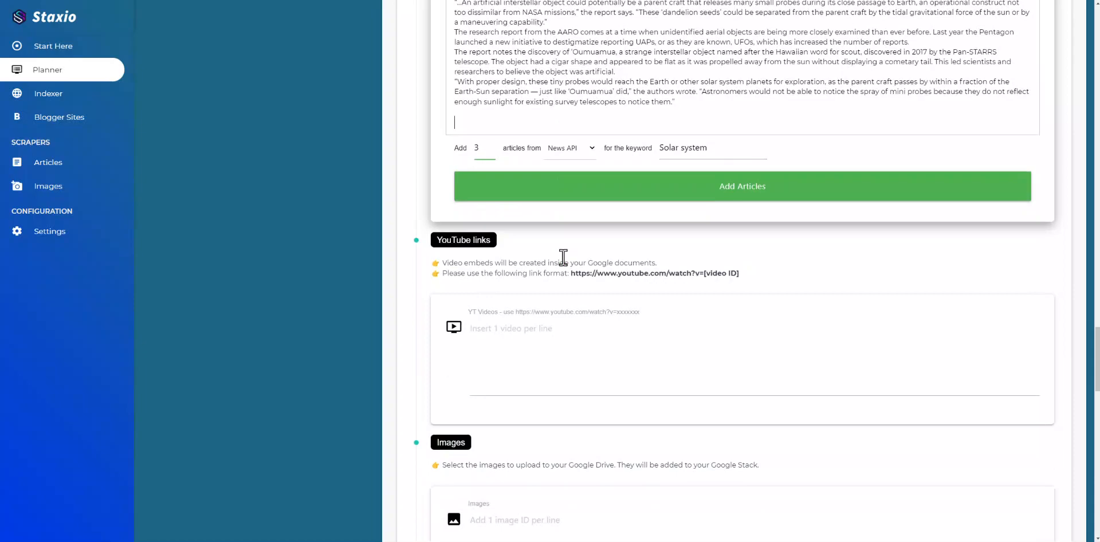
key(BackSpace)
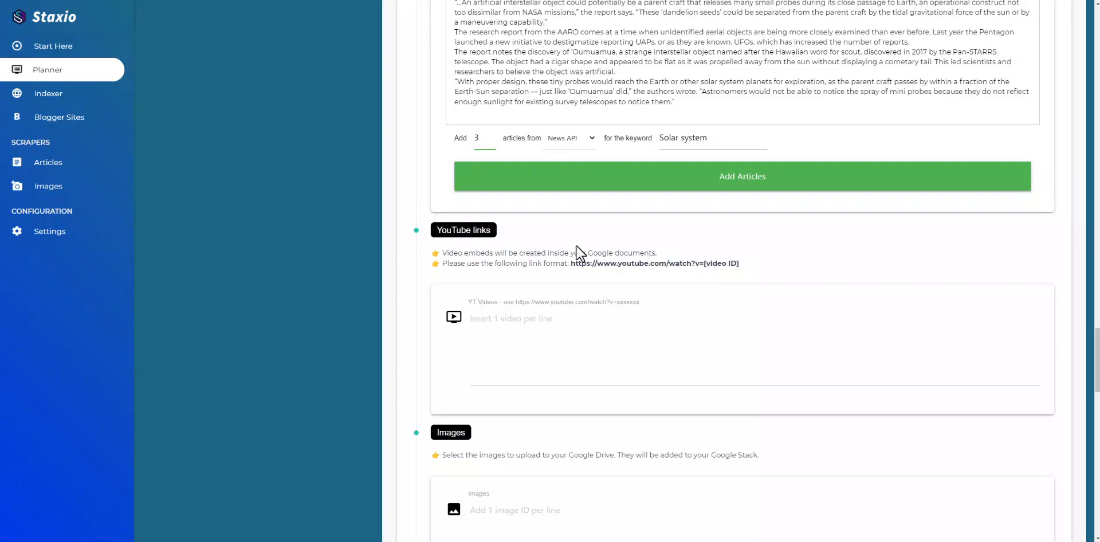
Step: Review the cleaned article and the builder sections around it, from the supporting keywords to the images
scroll(512, 338, down, 1)
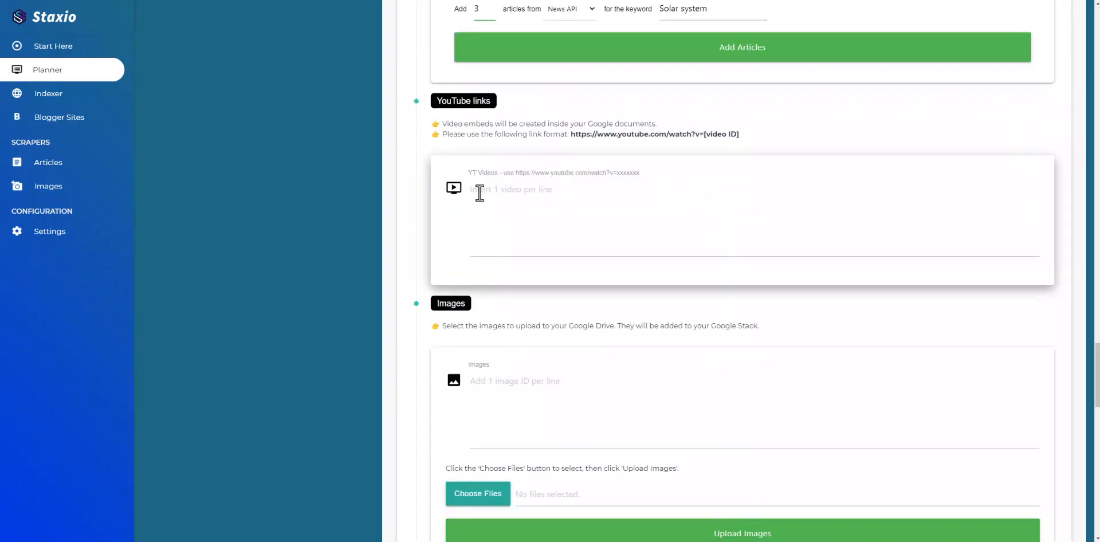
scroll(498, 274, down, 3)
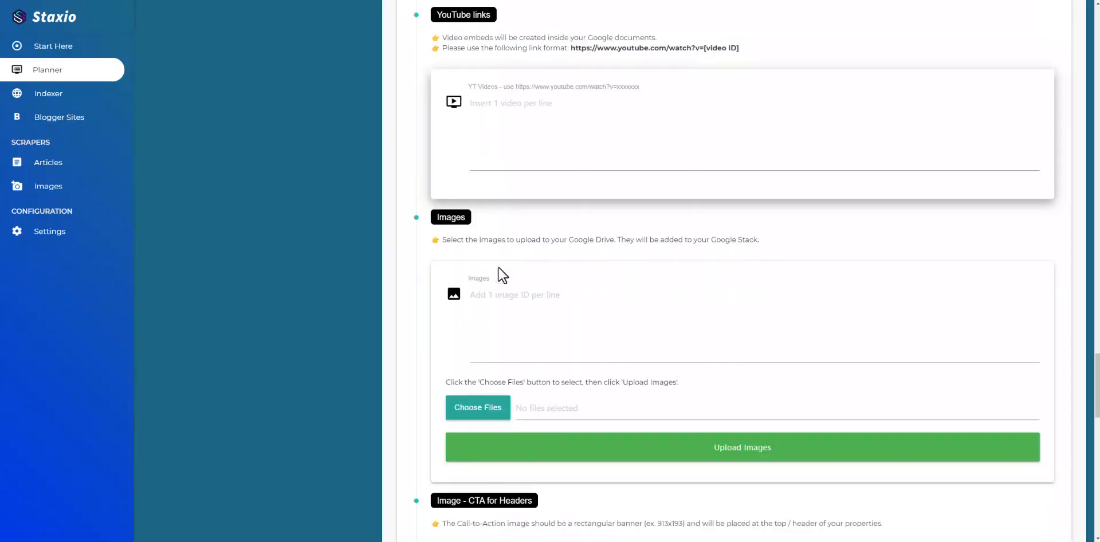
scroll(498, 274, up, 2)
scroll(498, 275, up, 18)
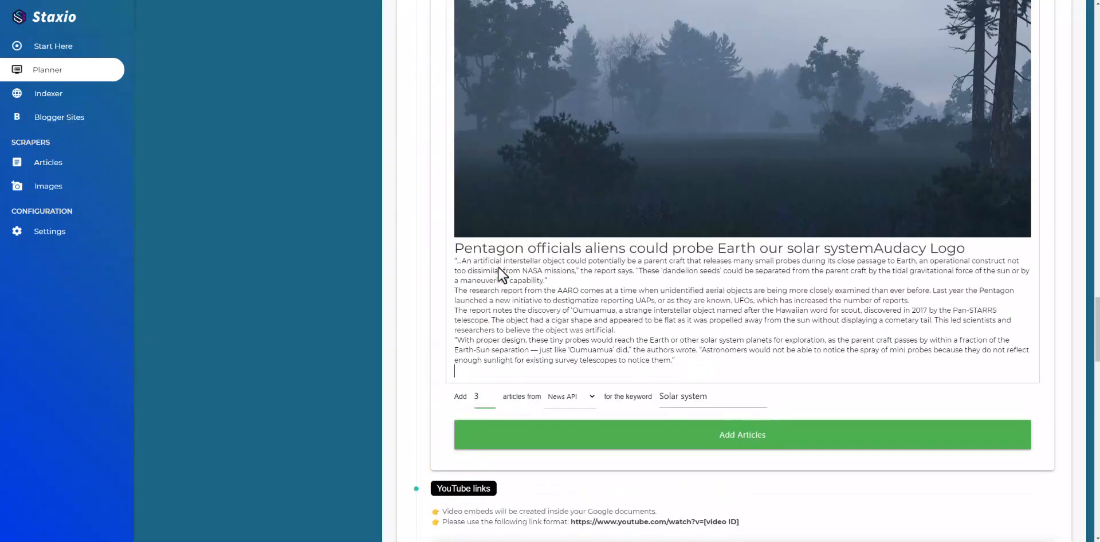
scroll(498, 267, up, 18)
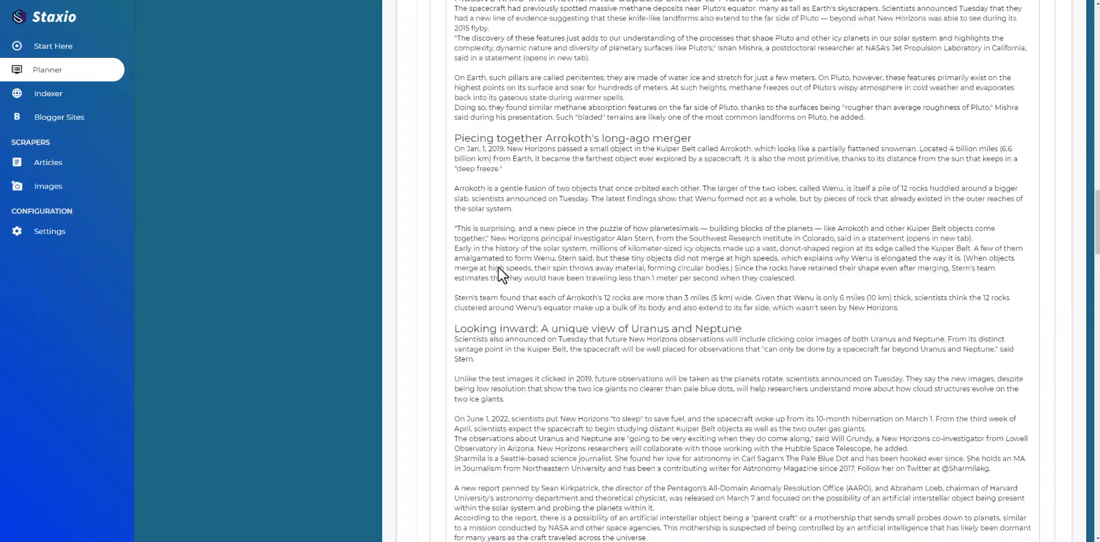
scroll(498, 268, up, 11)
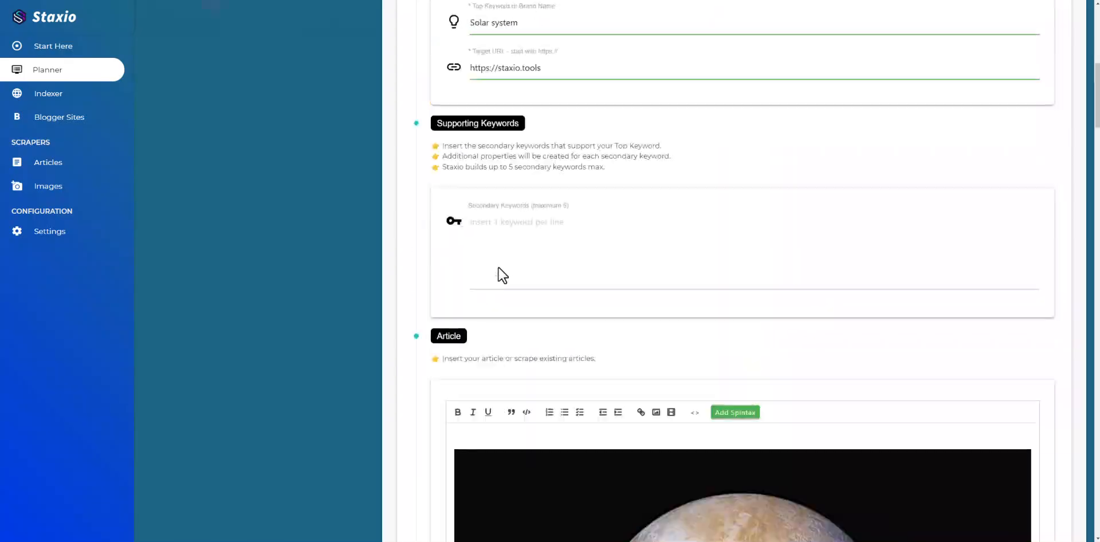
scroll(498, 275, down, 20)
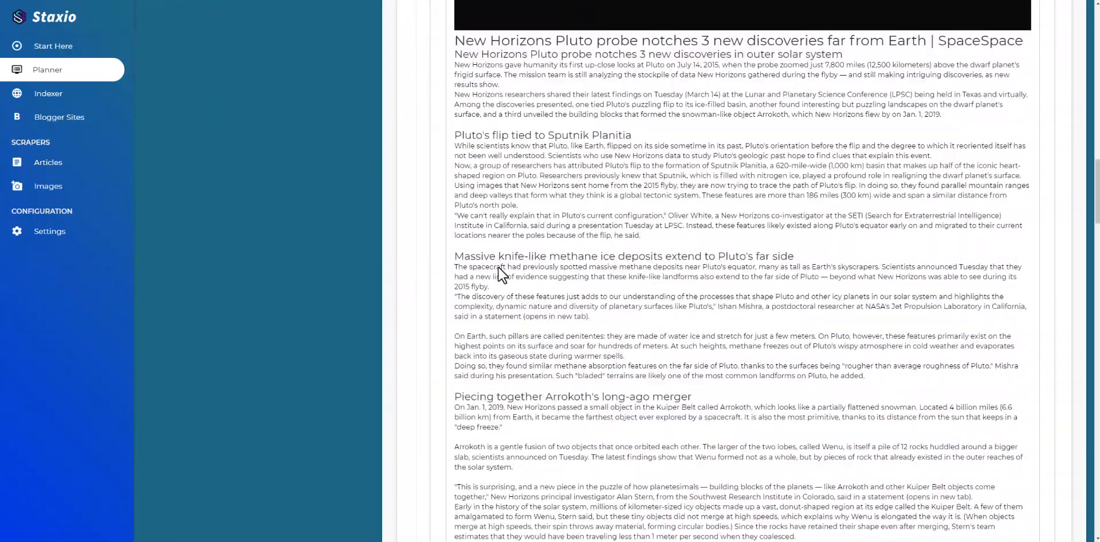
scroll(498, 275, down, 20)
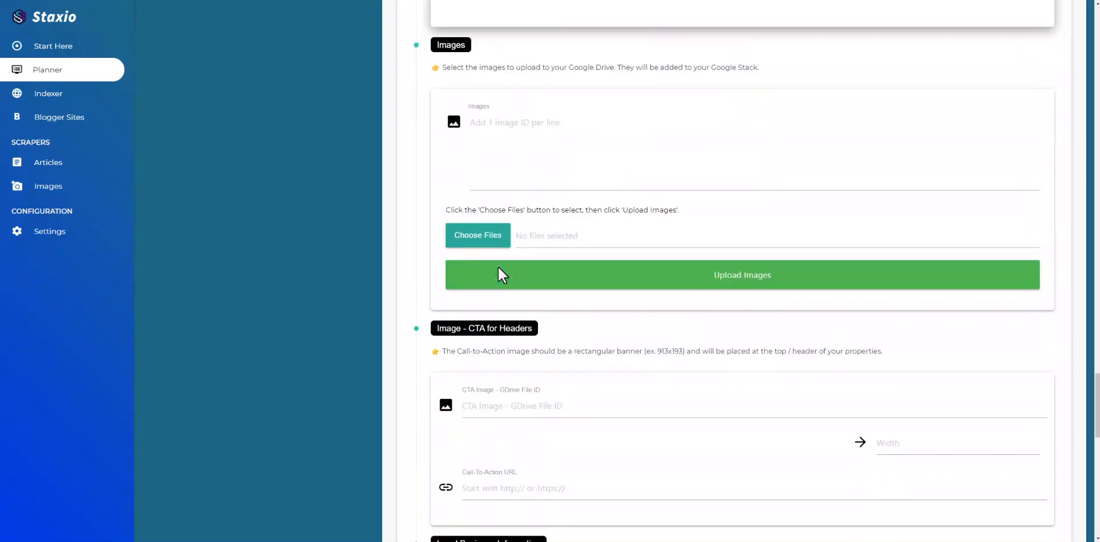
Step: Enable Google Slides and Unsplash for the project and build the Google Stack
scroll(502, 275, down, 6)
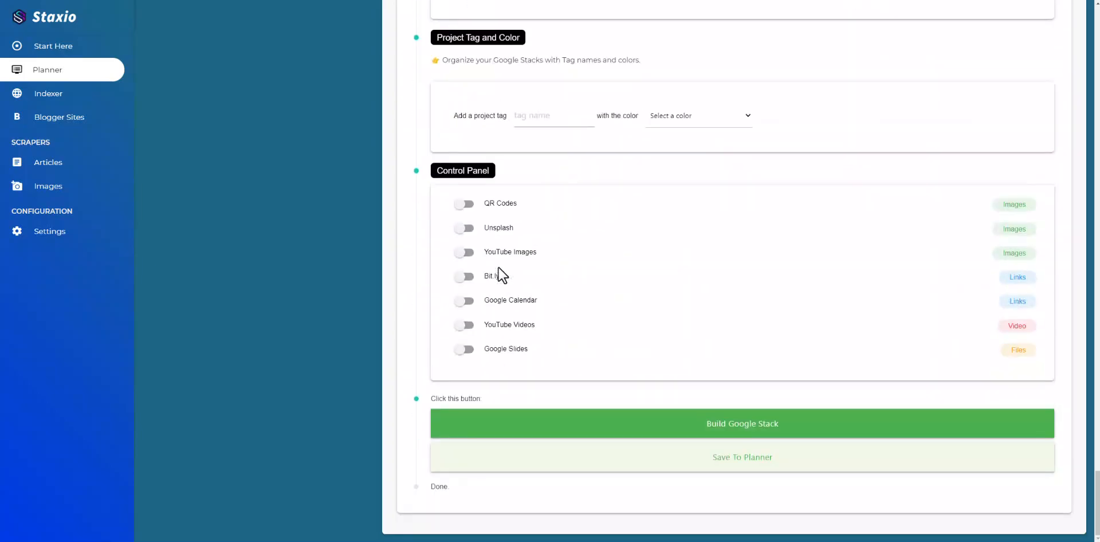
click(464, 350)
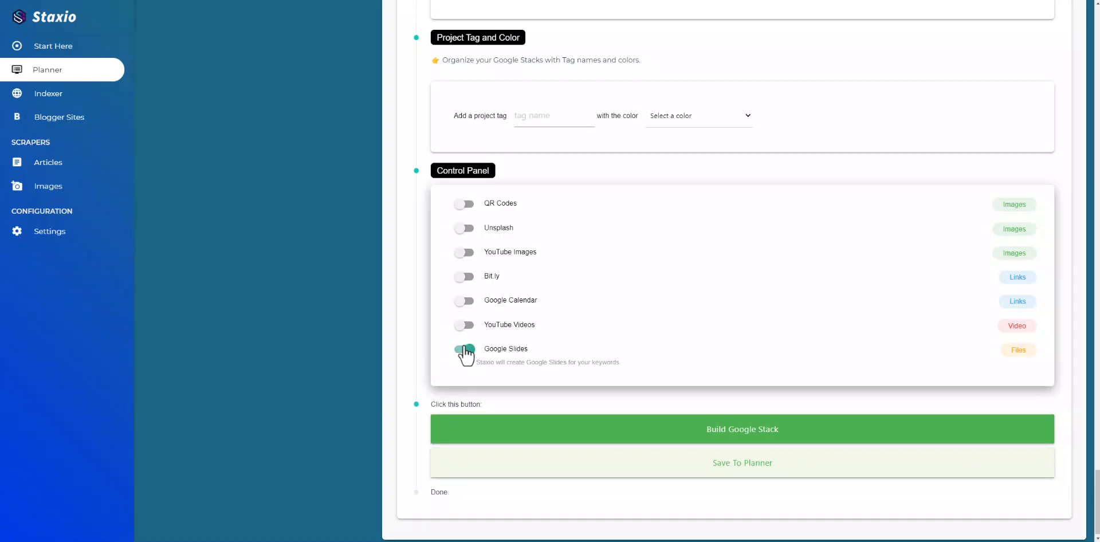
click(465, 228)
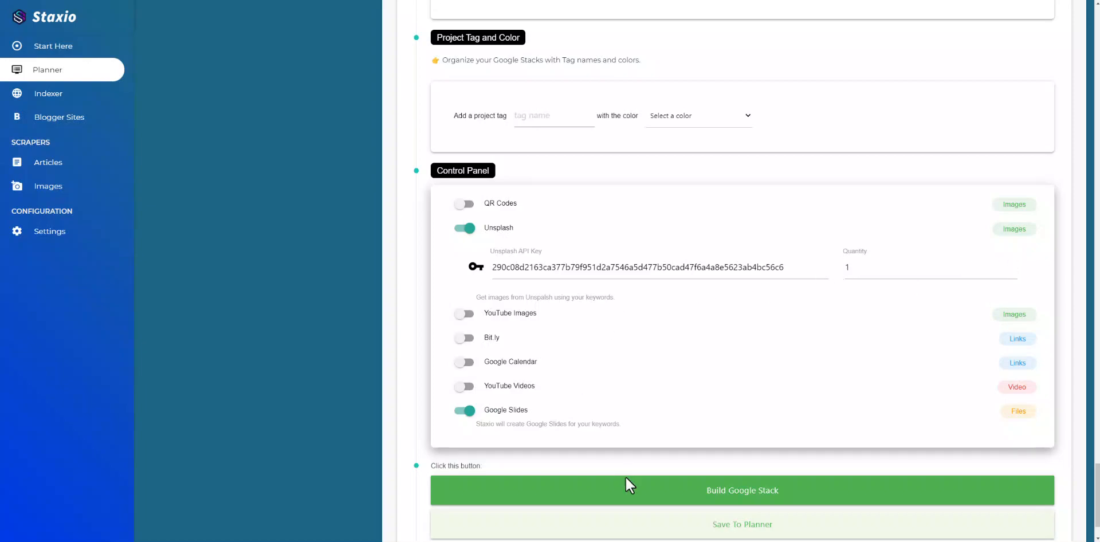
click(613, 501)
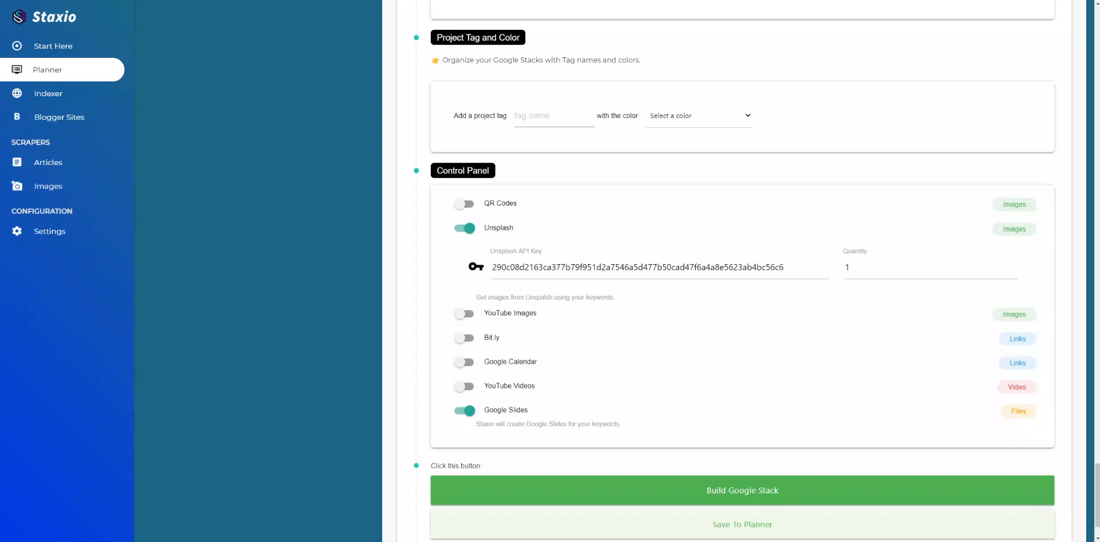
Step: Open the built stack's spreadsheet for the top keyword "Solar system" and look through its list of property links
scroll(584, 150, up, 6)
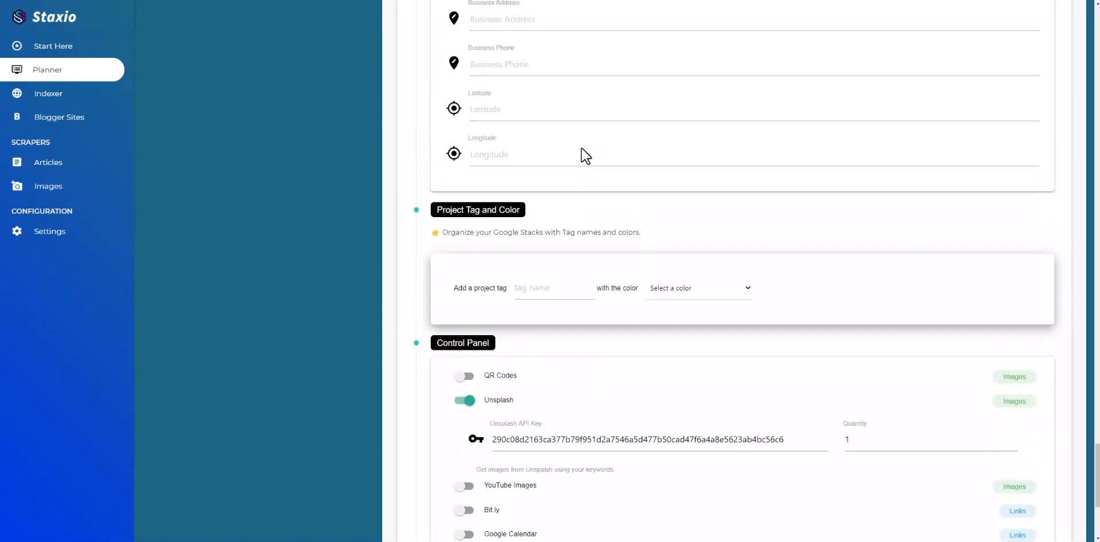
scroll(584, 154, up, 13)
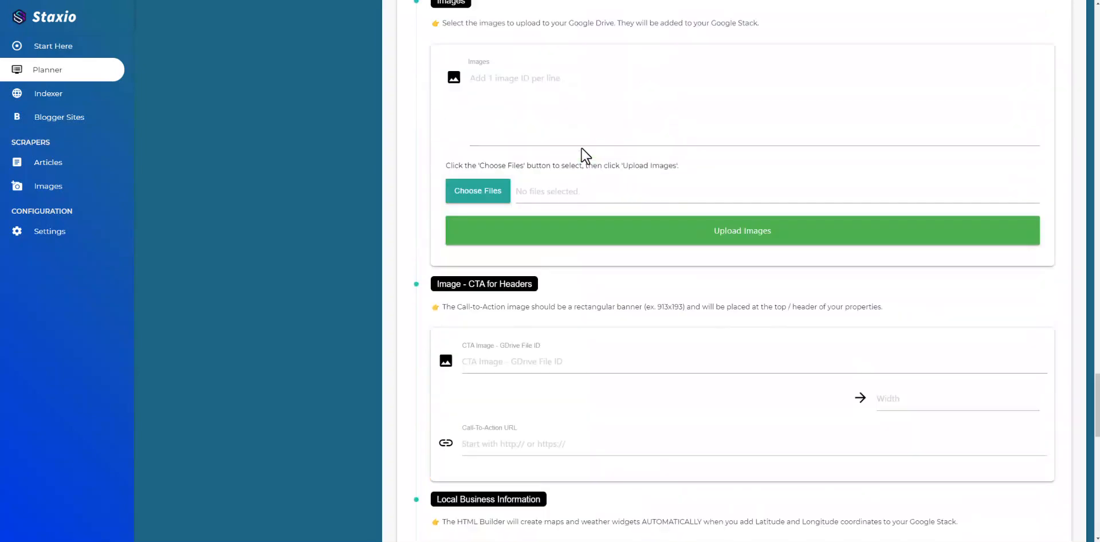
scroll(584, 155, up, 20)
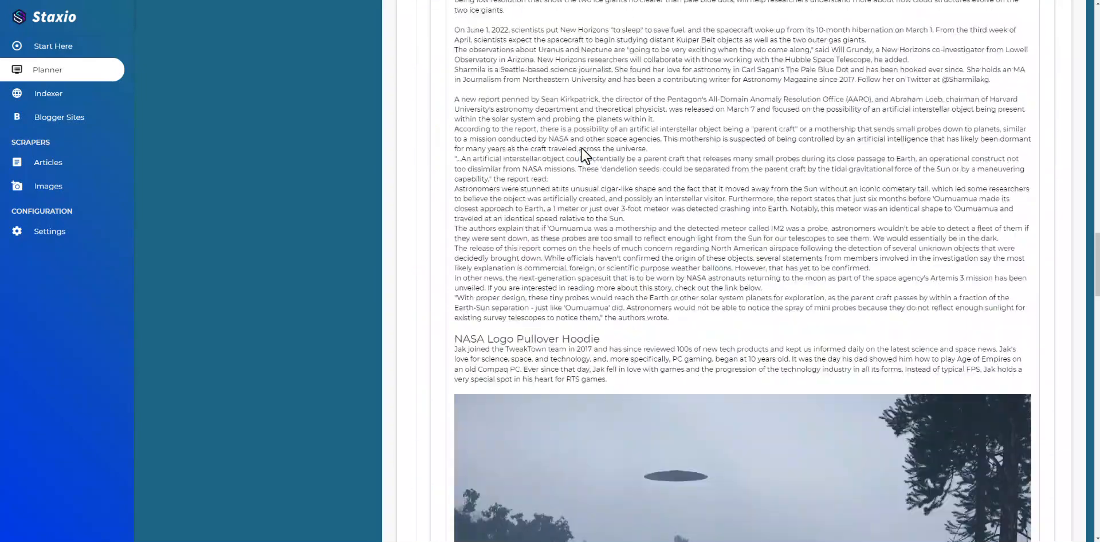
scroll(583, 155, up, 20)
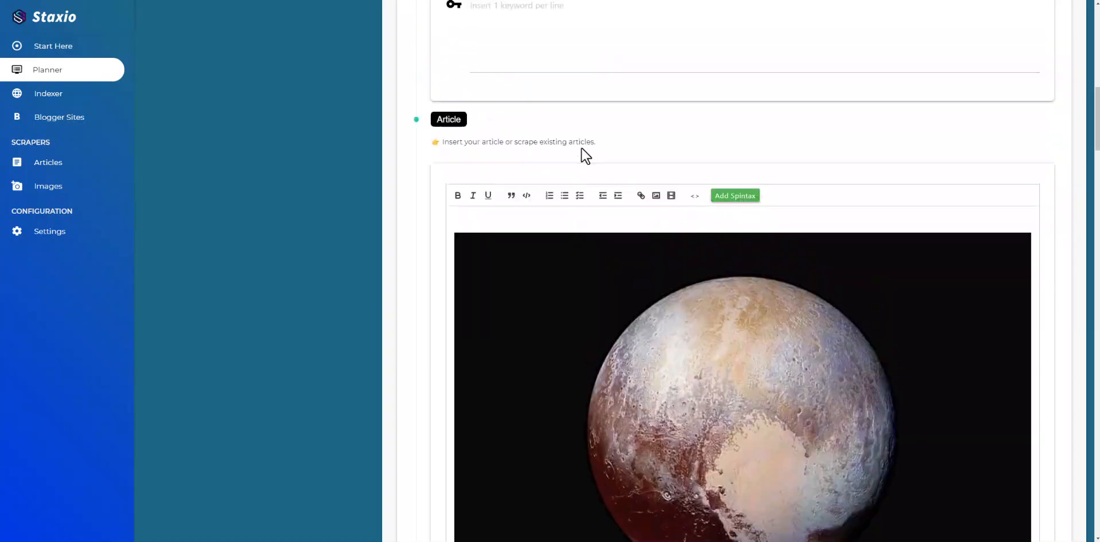
scroll(583, 155, up, 7)
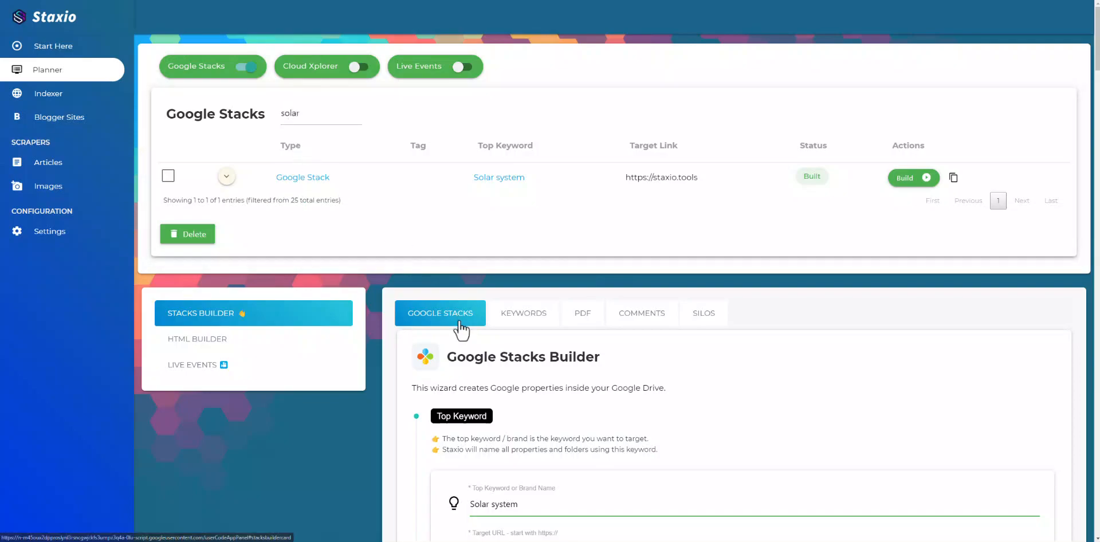
click(521, 183)
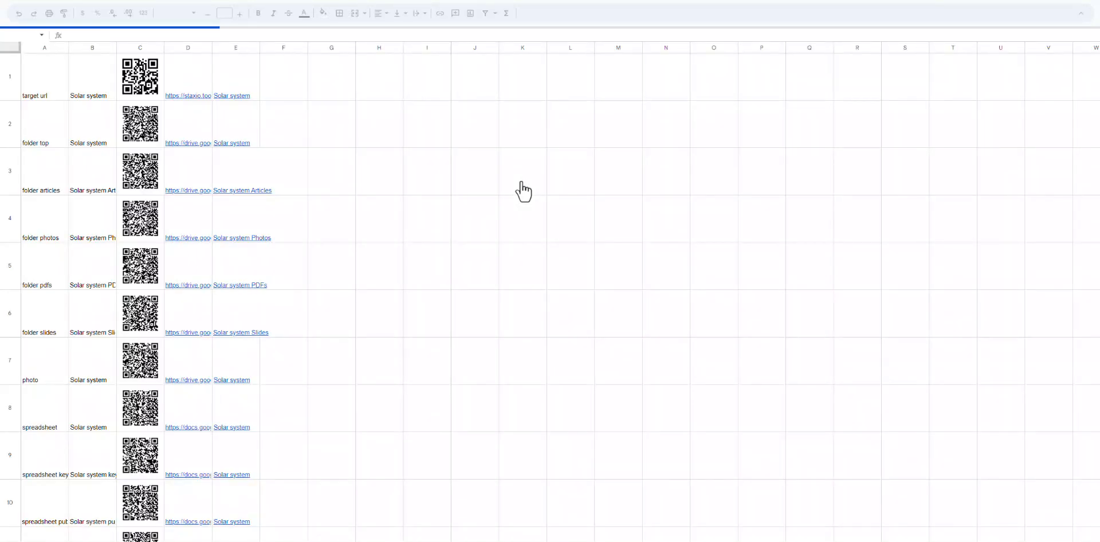
scroll(152, 331, down, 6)
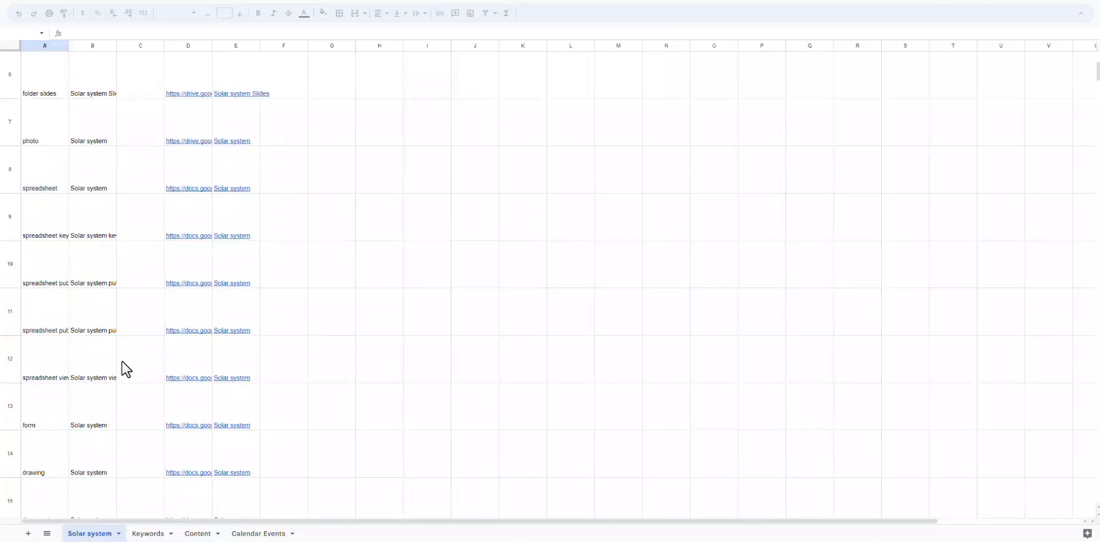
scroll(128, 367, down, 5)
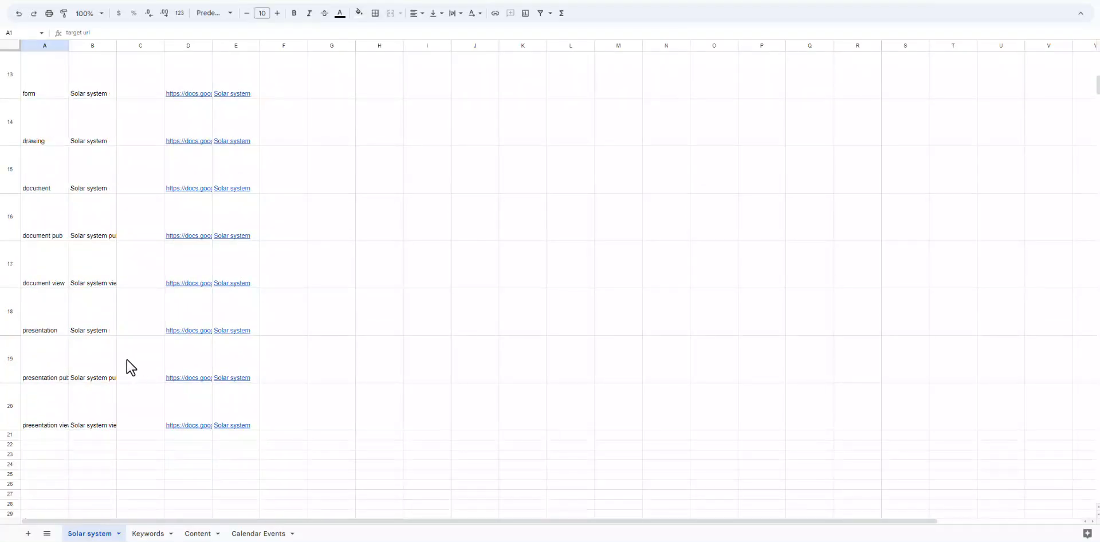
scroll(129, 366, down, 3)
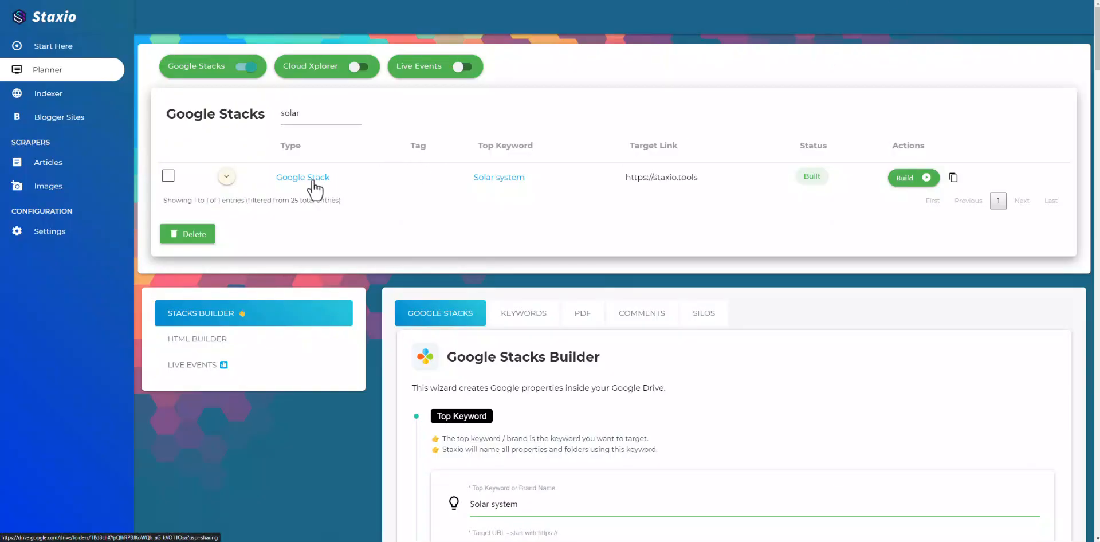
Step: Open the built stack's Google Drive folder and the "Solar system" document inside the "Solar system Articles" folder
click(313, 182)
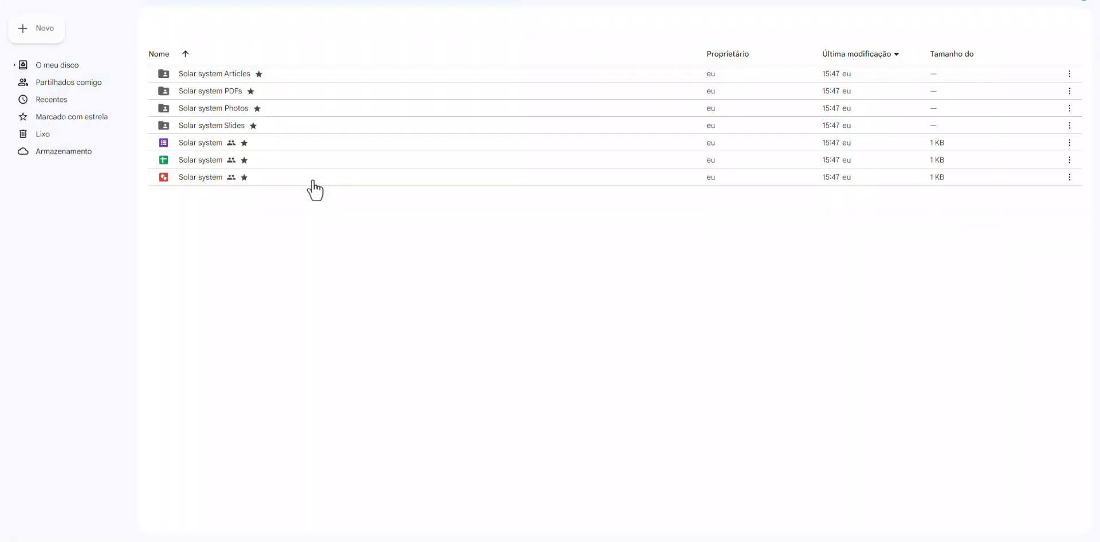
click(213, 79)
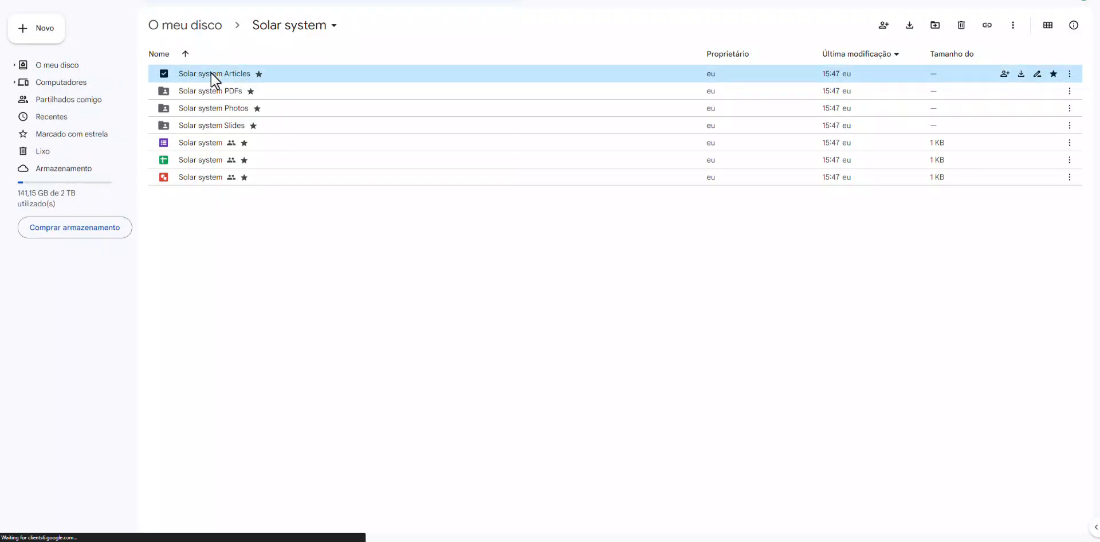
click(164, 76)
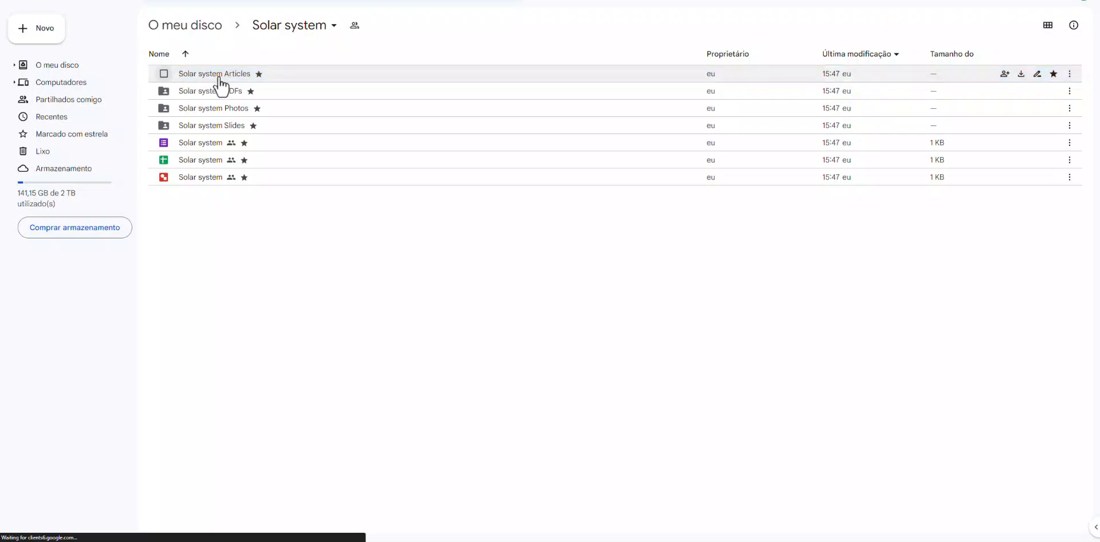
double_click(221, 78)
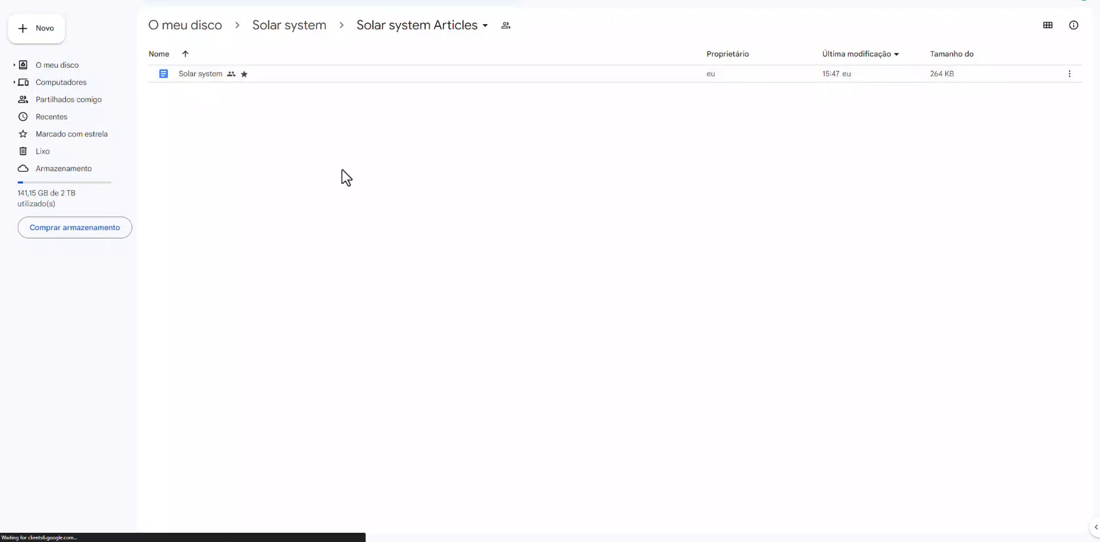
double_click(212, 74)
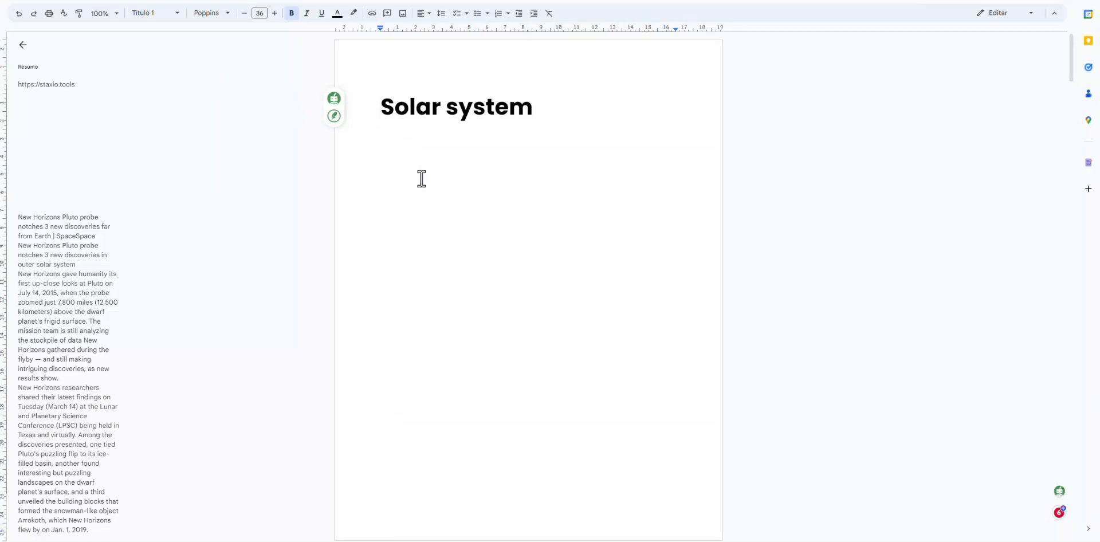
Step: Review the generated document from its title through the article sections and recommended resources to the Images/Photos section
scroll(423, 180, down, 10)
scroll(420, 178, down, 8)
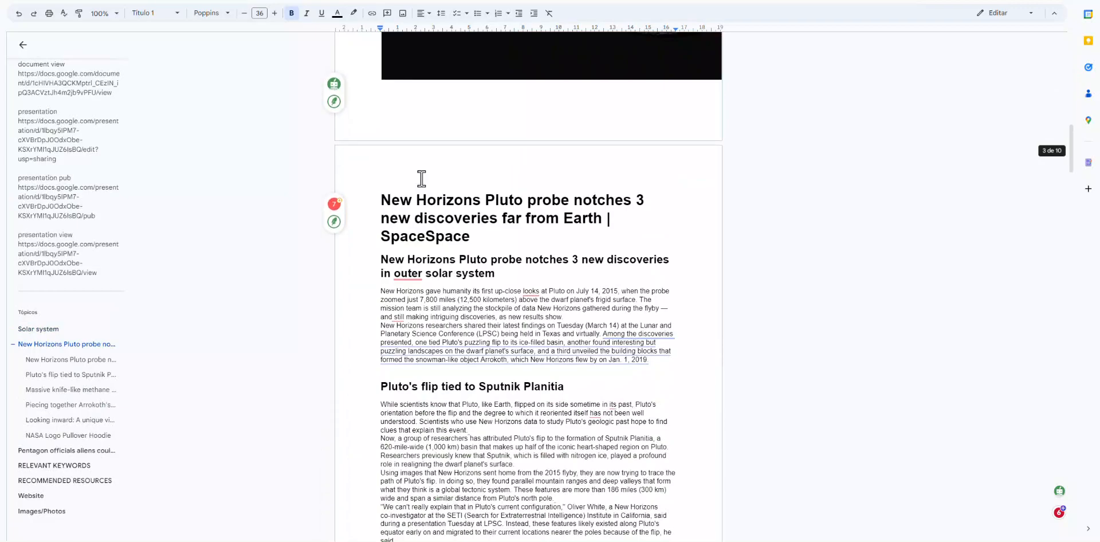
scroll(422, 179, down, 15)
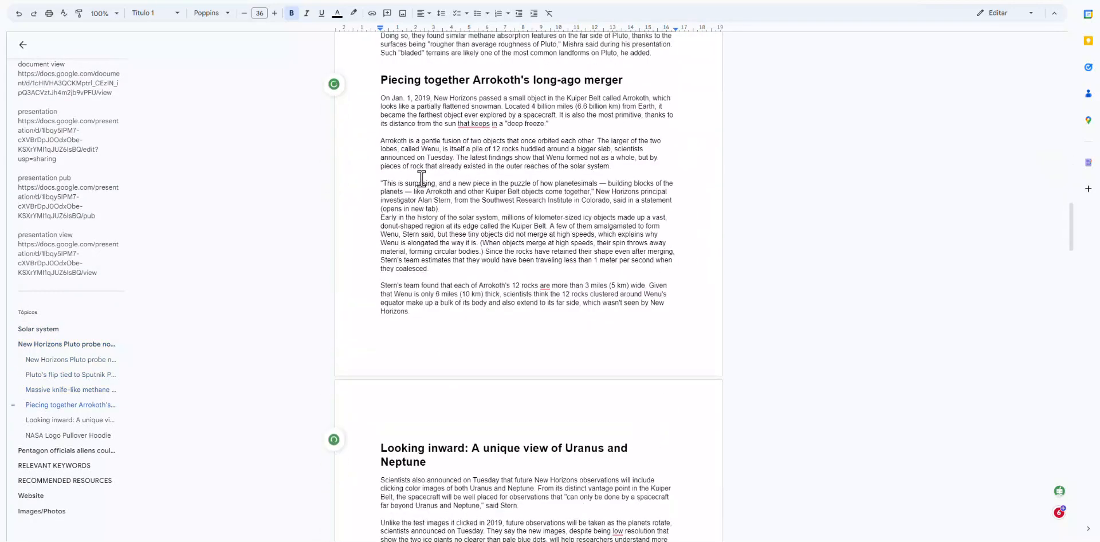
scroll(422, 179, down, 15)
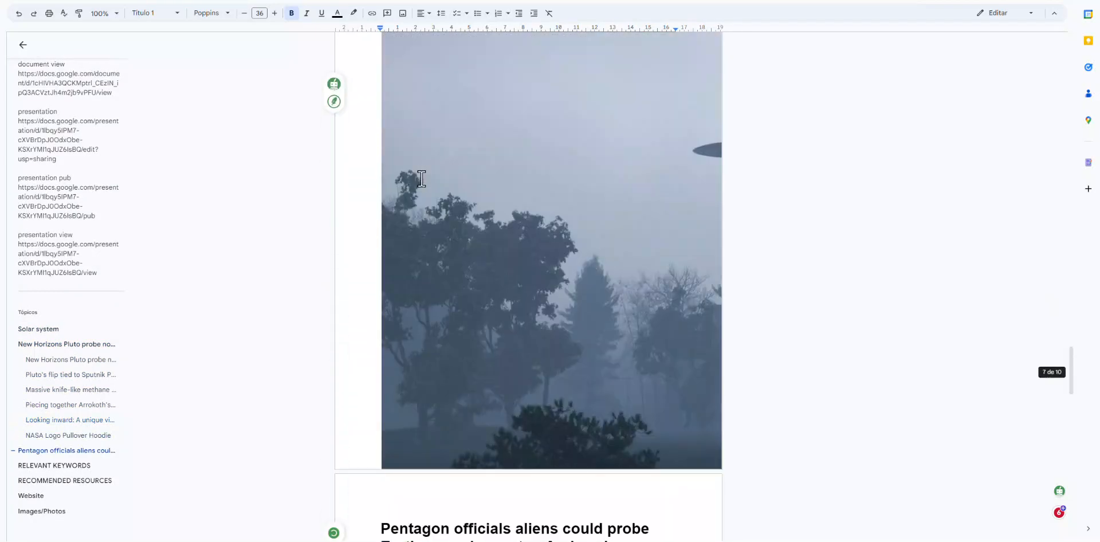
scroll(421, 178, down, 2)
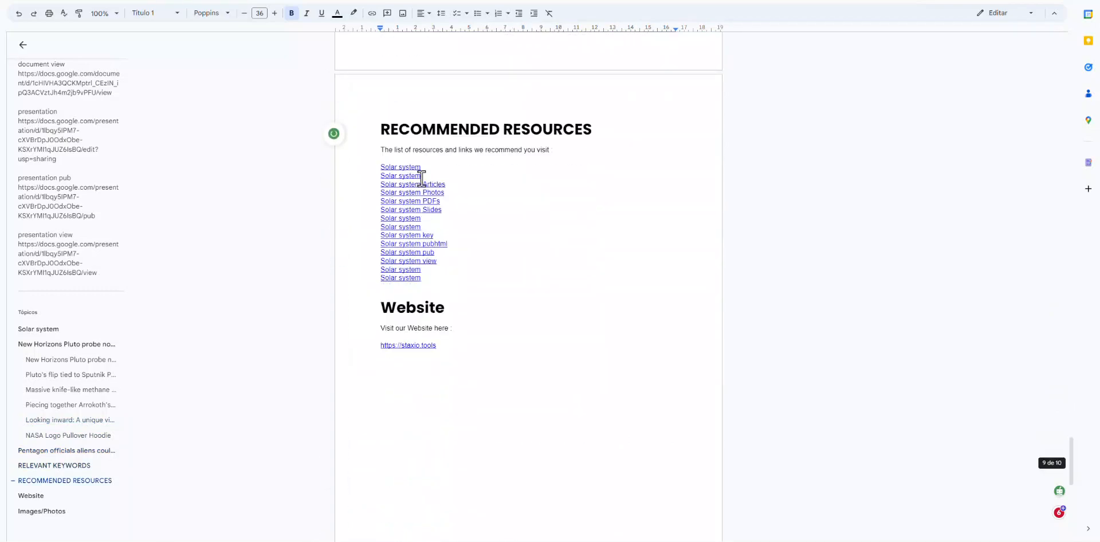
scroll(418, 338, down, 4)
scroll(418, 338, down, 4)
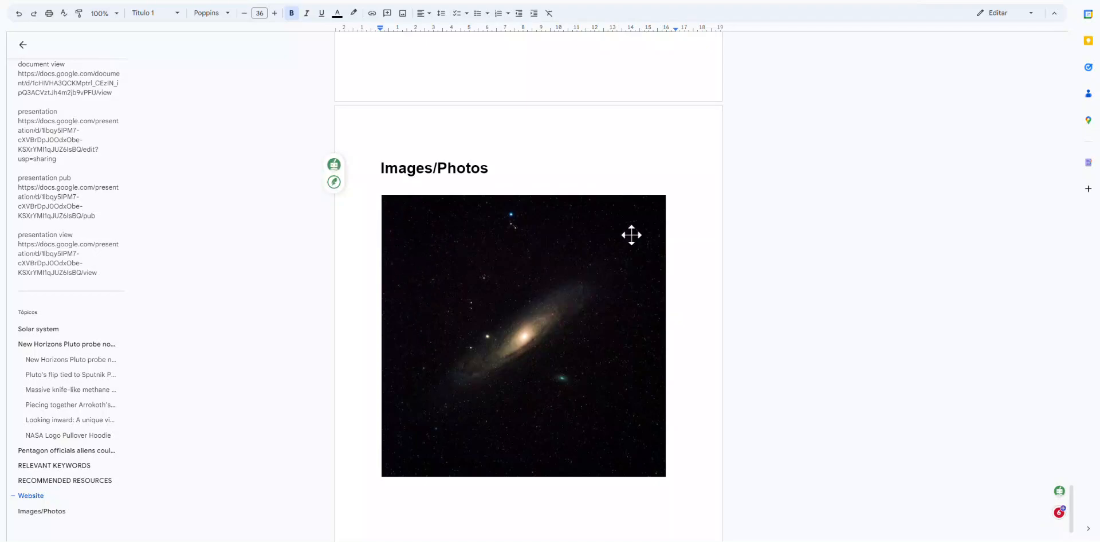
Step: Look over the photos in the generated document's Images/Photos section
scroll(629, 234, down, 1)
scroll(630, 234, up, 2)
scroll(631, 235, down, 2)
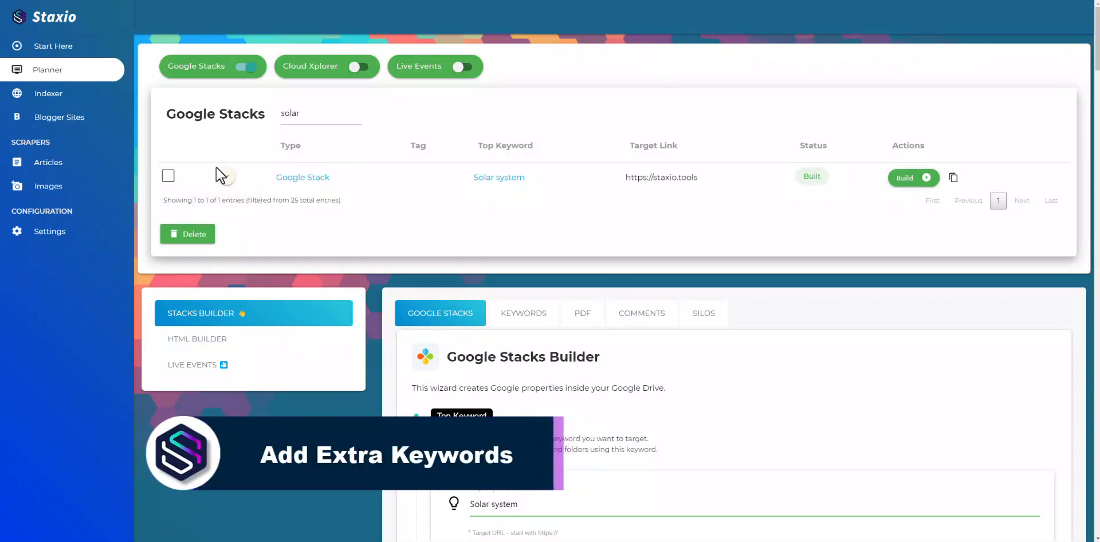
click(169, 178)
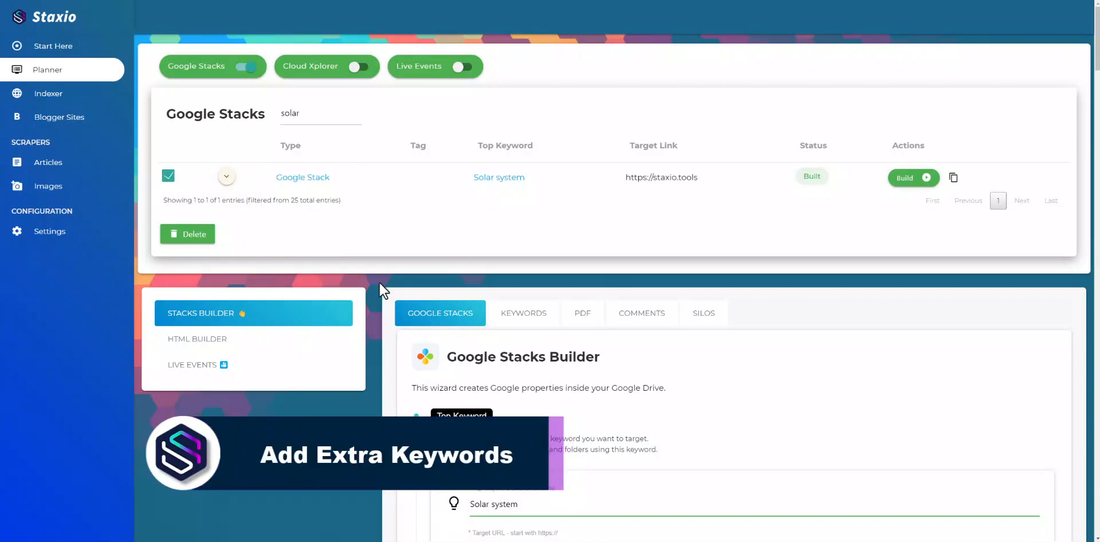
click(510, 316)
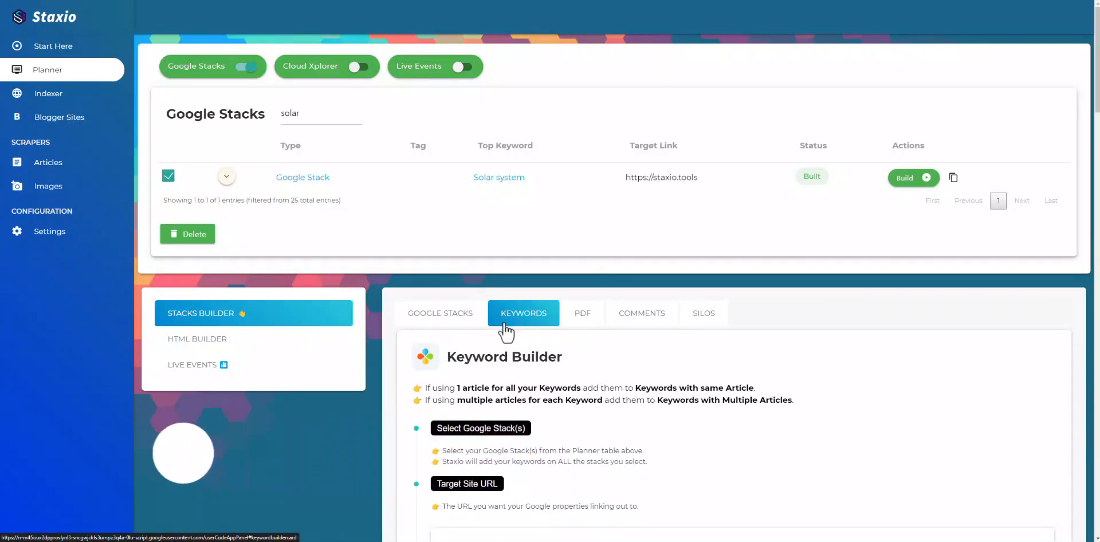
scroll(506, 331, down, 2)
click(513, 436)
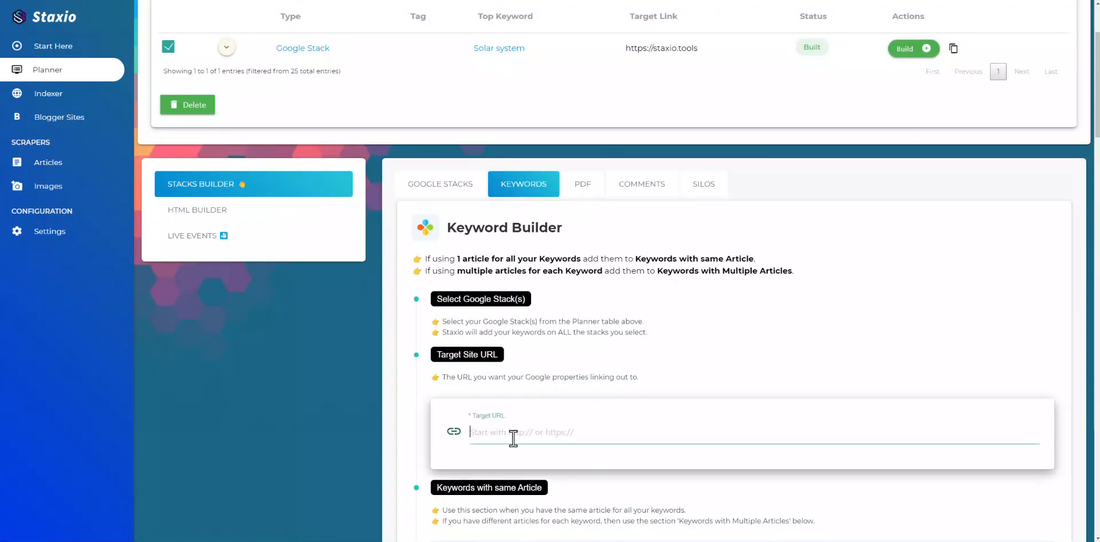
text(https://staxio.tools)
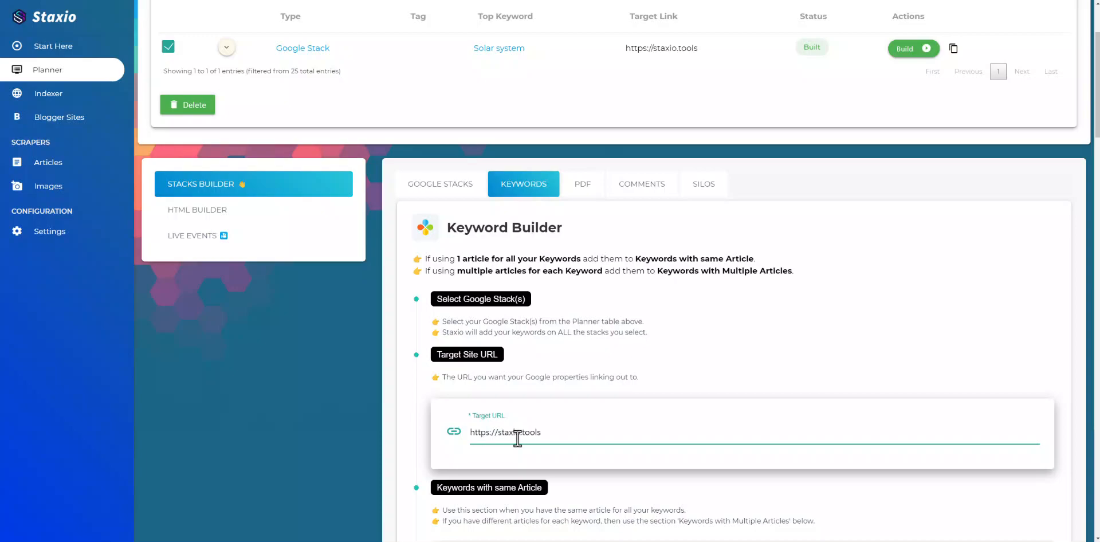
Step: Under Keywords with Multiple Articles, enter "Earth" as Keyword 1 and add 3 articles from News API for it
scroll(518, 438, down, 5)
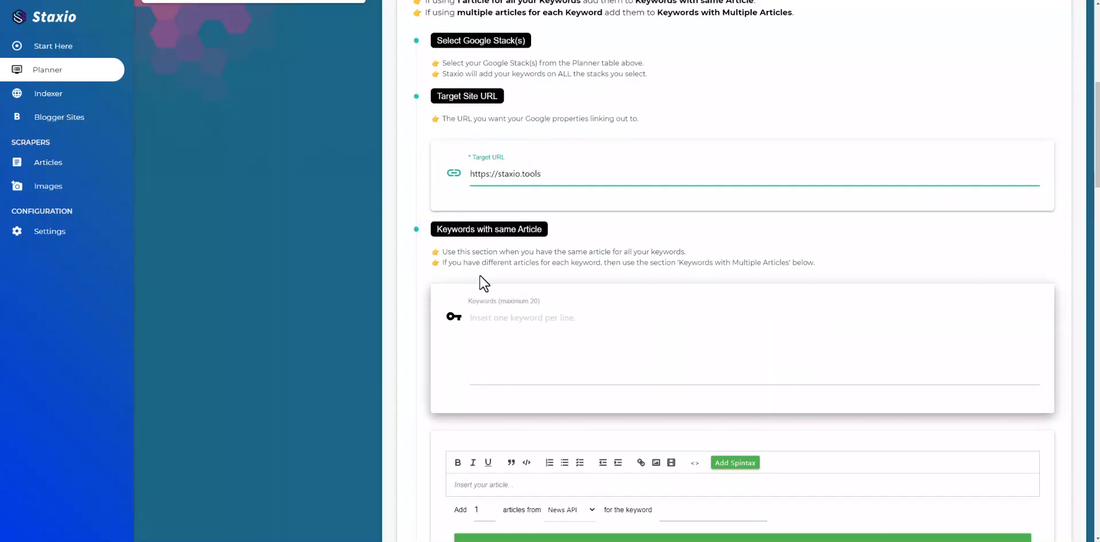
scroll(484, 284, down, 9)
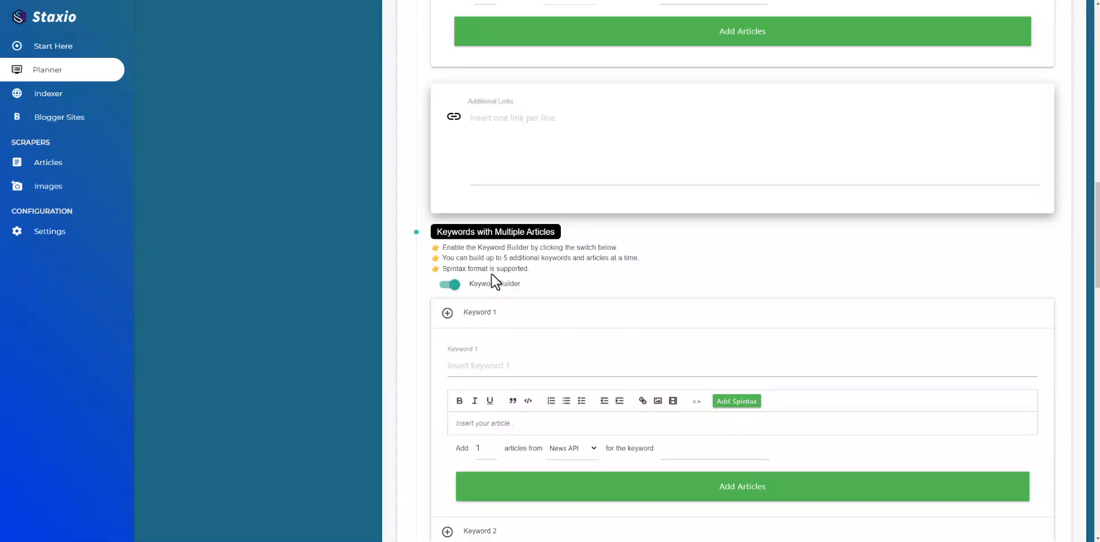
scroll(494, 281, down, 2)
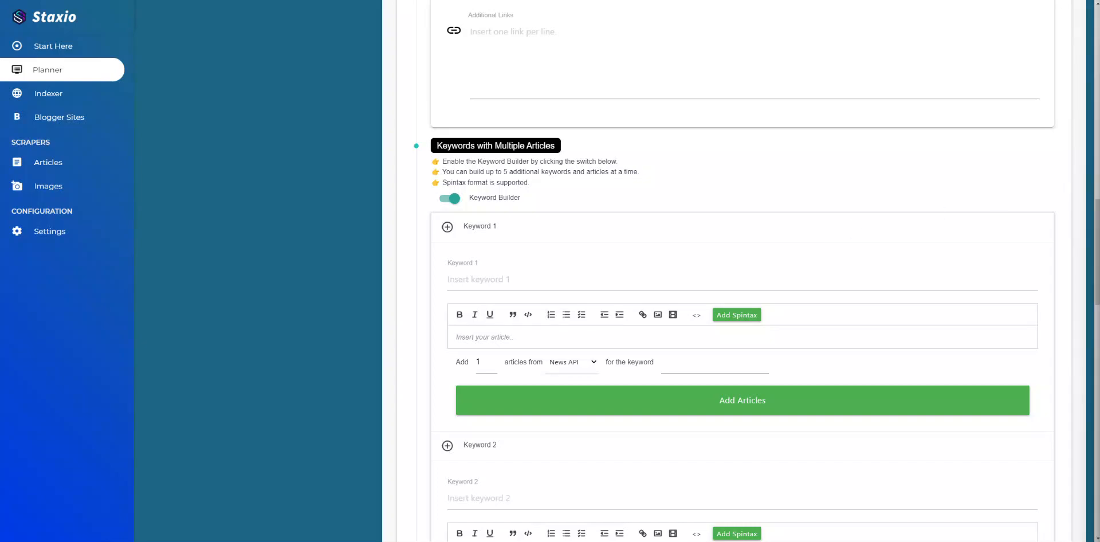
click(460, 280)
text(Earth)
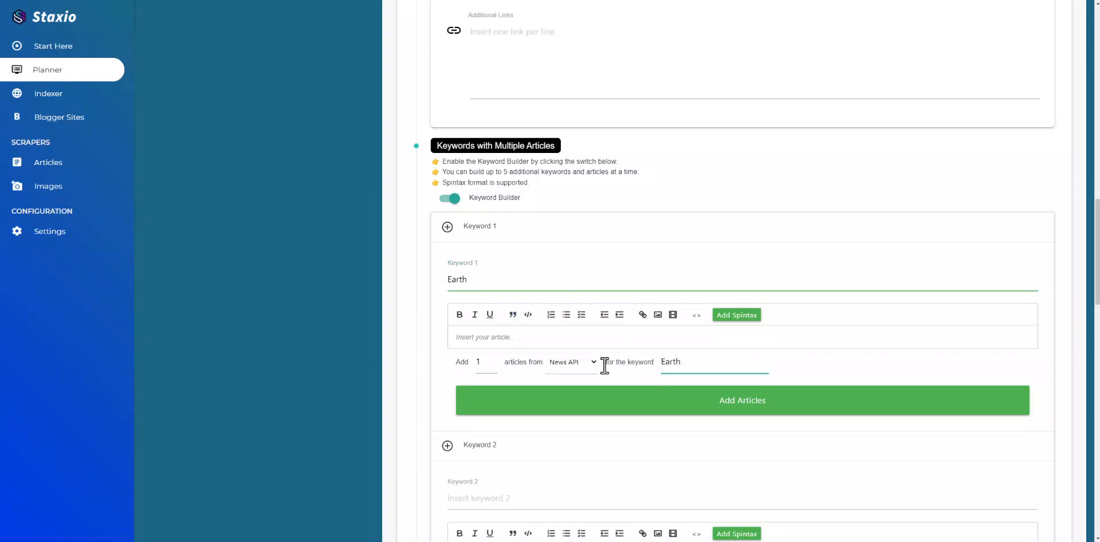
click(493, 358)
click(656, 408)
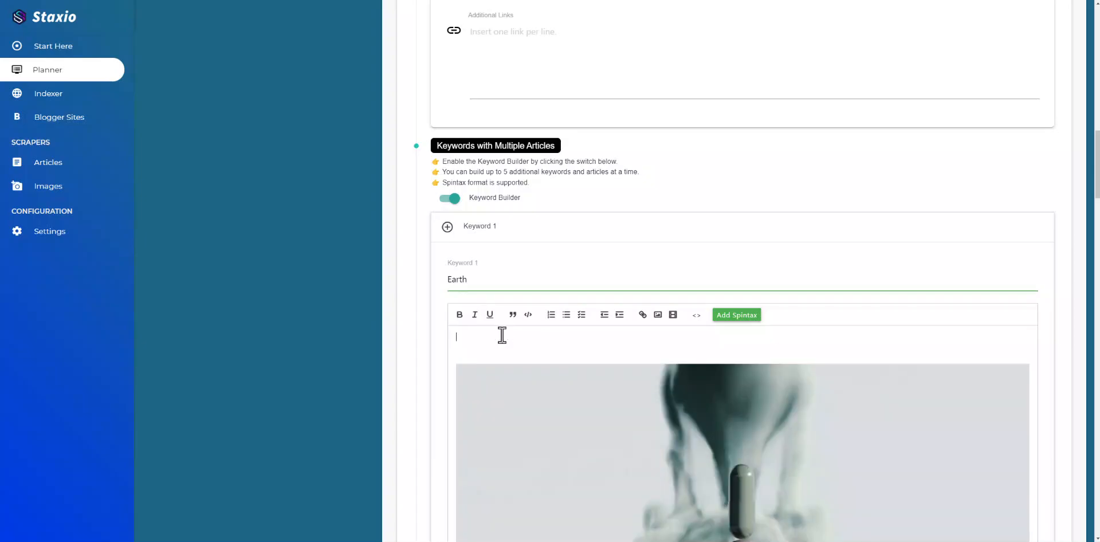
Step: Delete the leftover "Modal title", "Contact PR Newswire" and "Products" headings at the end of the U-Earth article
scroll(502, 334, down, 10)
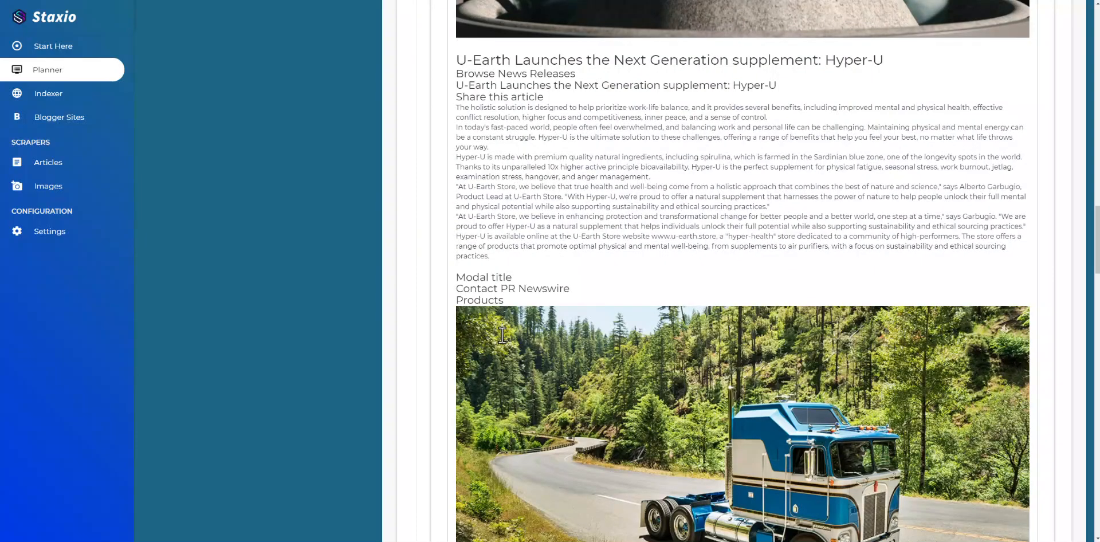
scroll(501, 335, up, 1)
drag(504, 343, 462, 324)
key(BackSpace)
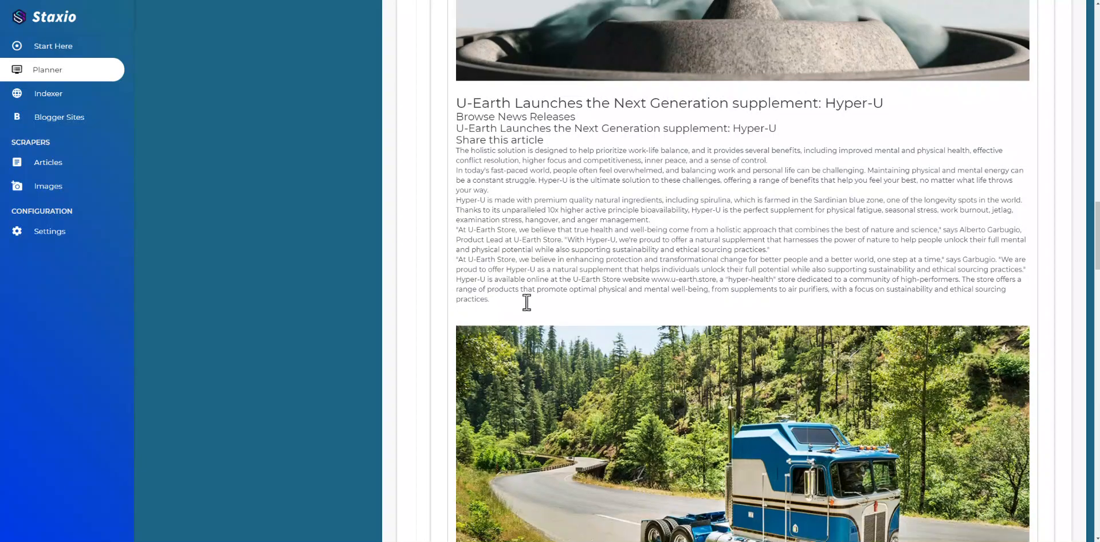
Step: Insert blank lines between the paragraphs of the U-Earth article and before its opening paragraph
key(Return)
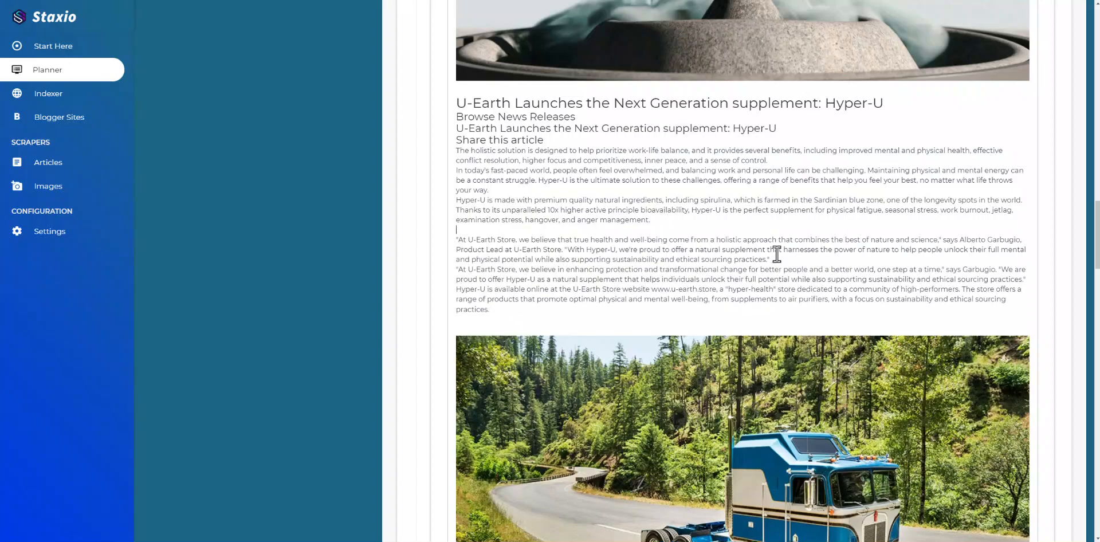
click(790, 259)
key(Return)
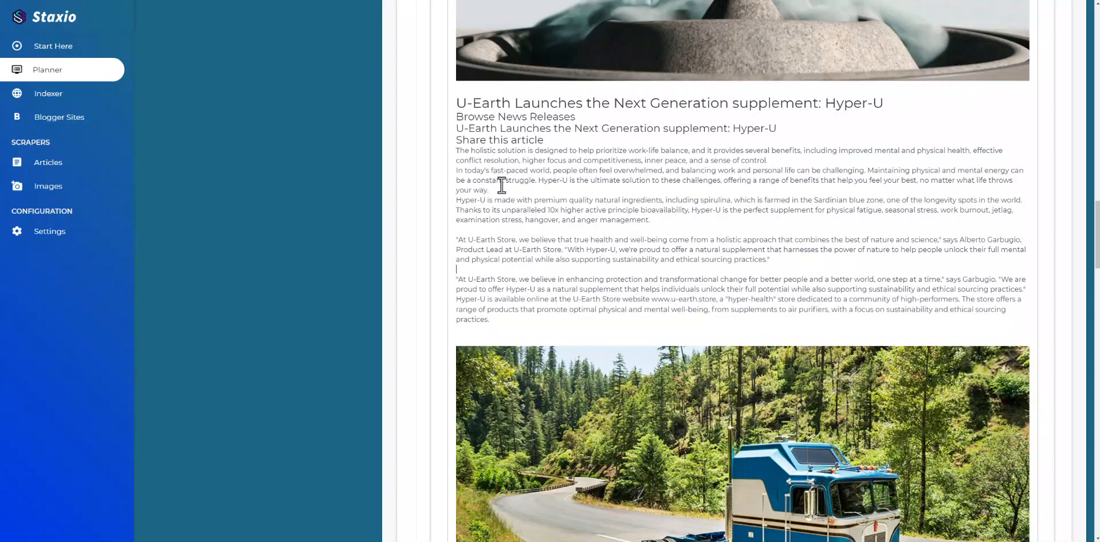
key(Return)
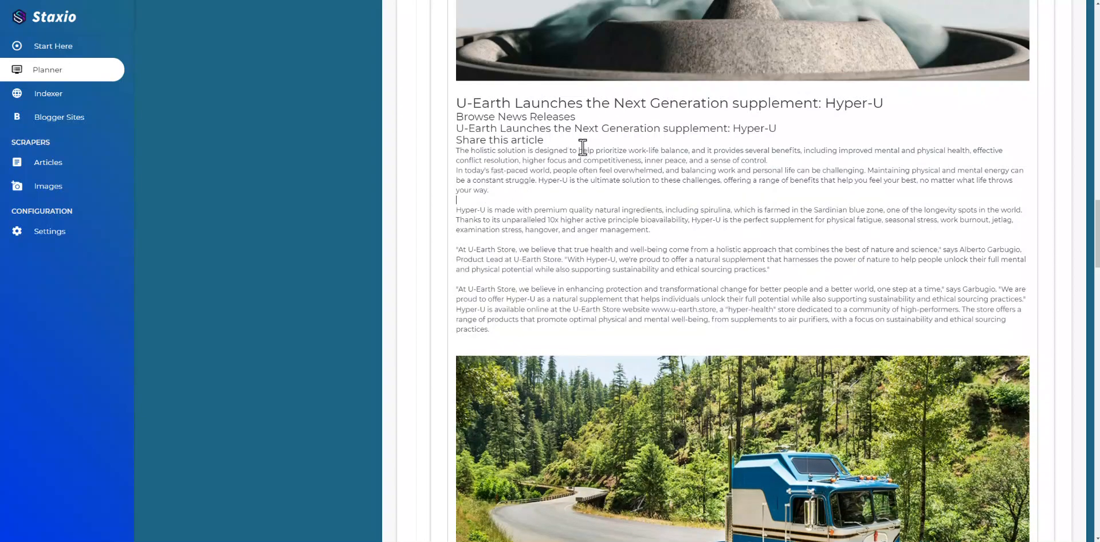
key(Return)
Step: Delete the extra headings from "Browse News Releases" to "Share this article" under the U-Earth article's title
drag(544, 140, 454, 118)
key(BackSpace)
key(BackSpace)
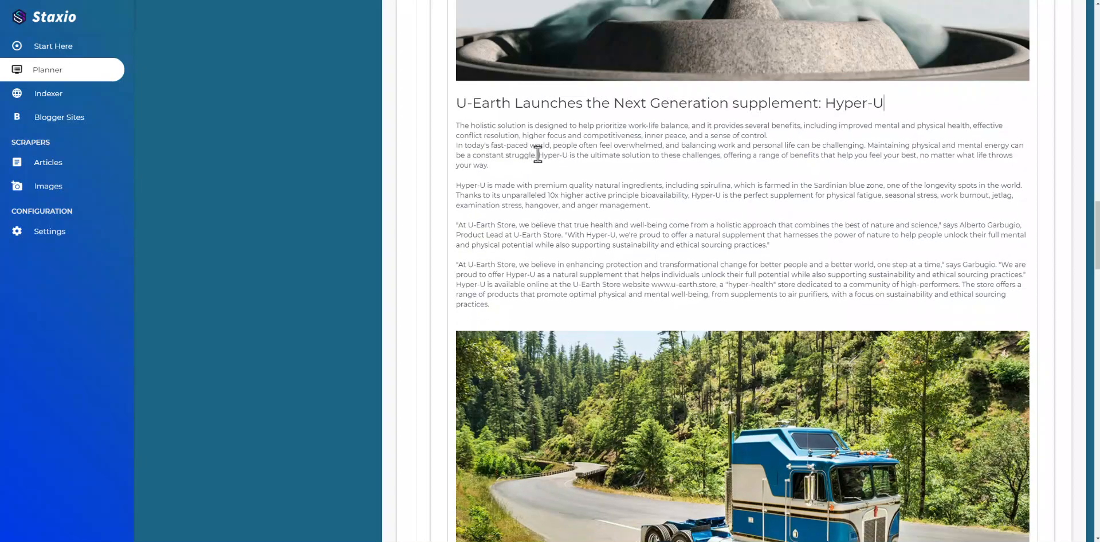
scroll(534, 157, down, 3)
scroll(536, 166, up, 2)
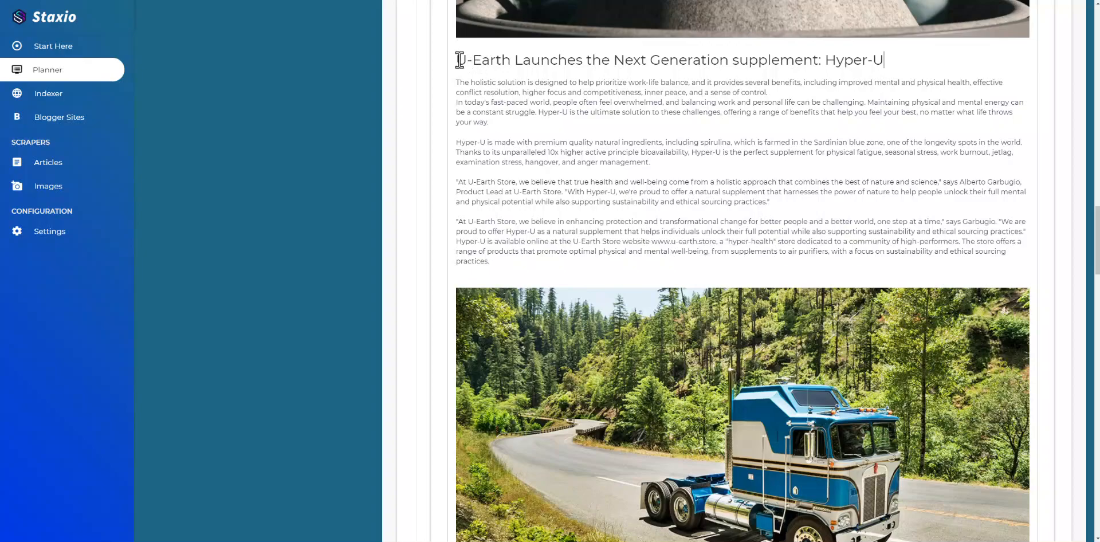
scroll(518, 221, down, 6)
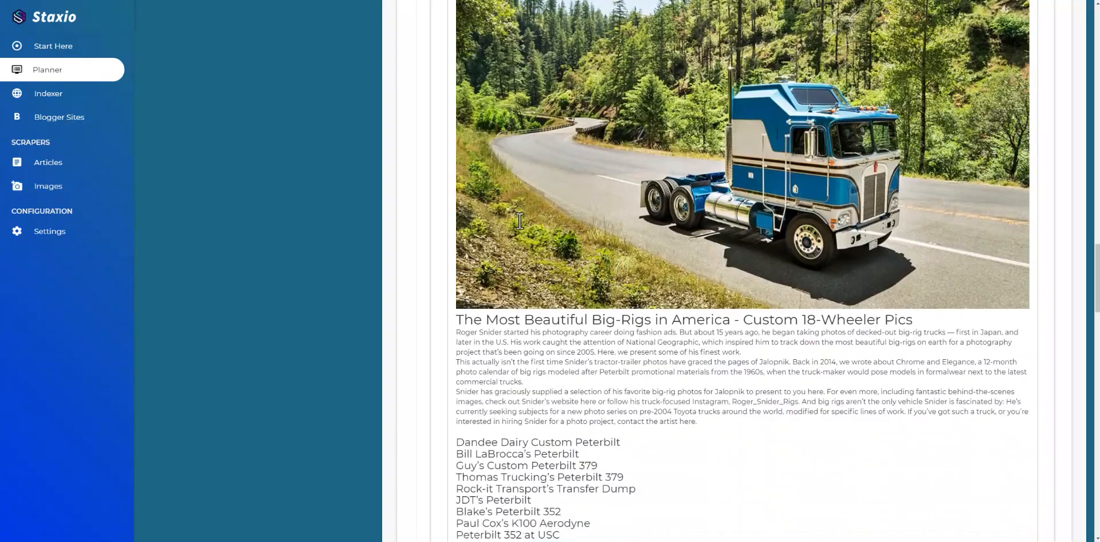
click(457, 277)
key(BackSpace)
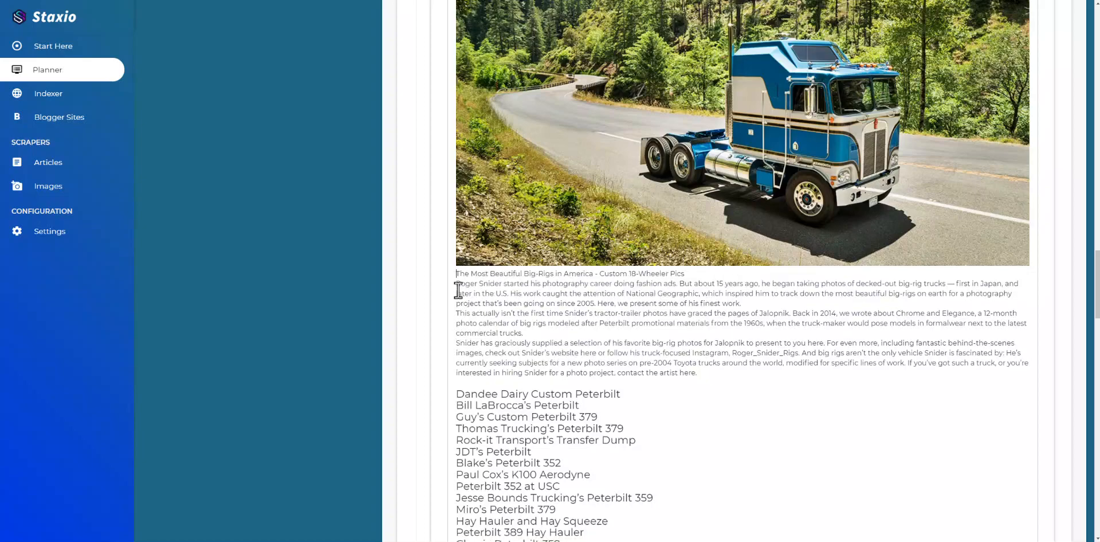
key(ctrl+z)
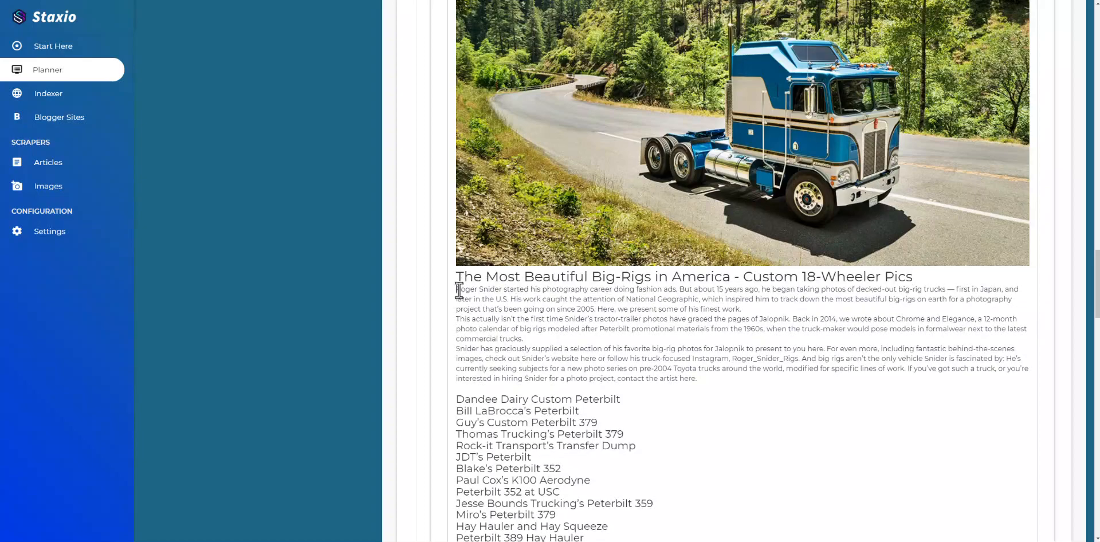
Step: Insert blank lines below the Big-Rigs article's title and after the paragraph ending in "commercial trucks"
click(458, 290)
key(Return)
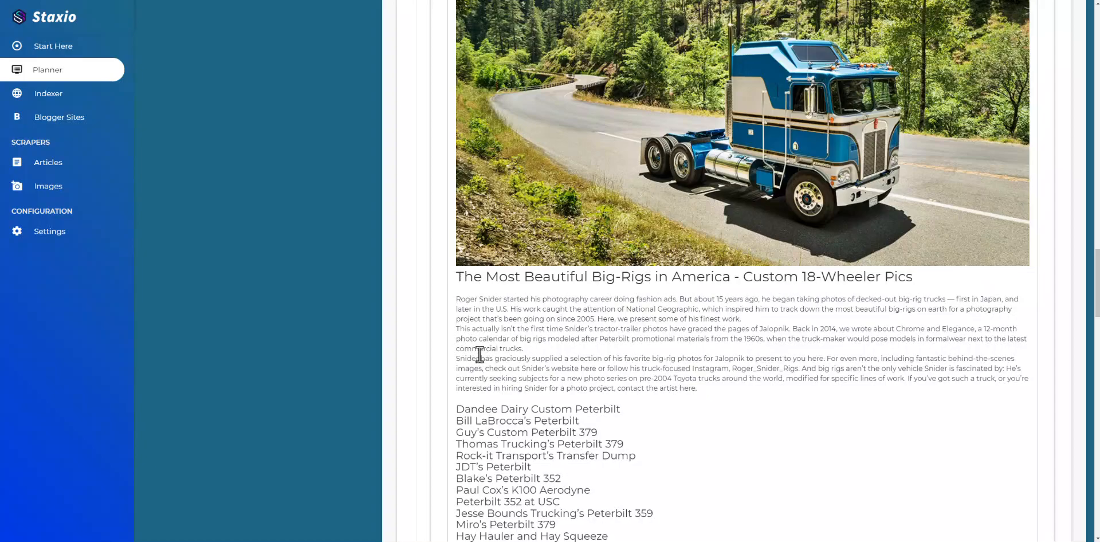
click(528, 348)
key(Return)
Step: Delete the list of truck headings starting at "Dandee Dairy Custom Peterbilt" from the end of the Big-Rigs article
scroll(562, 388, down, 2)
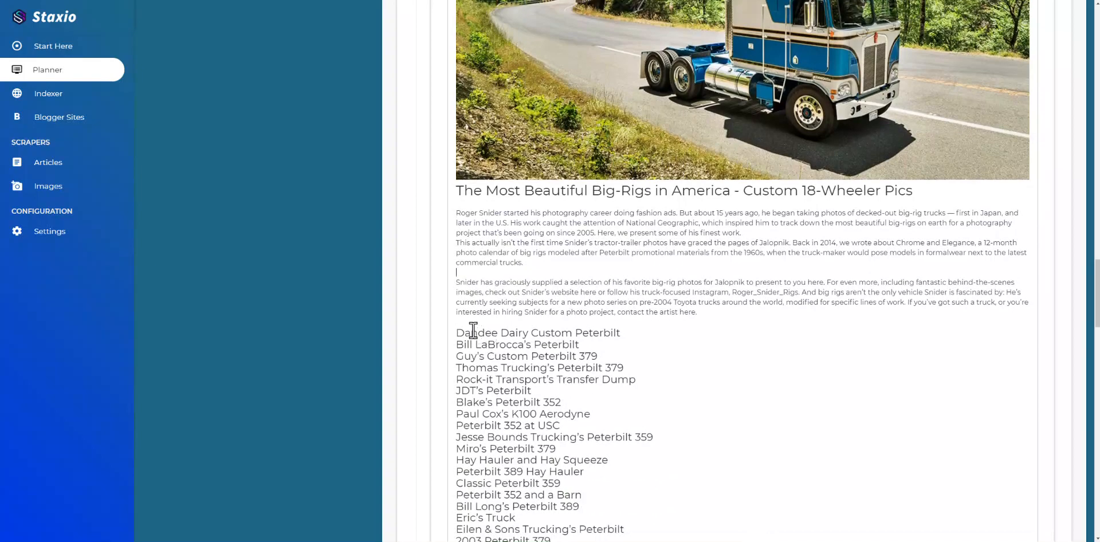
drag(457, 331, 596, 361)
key(Delete)
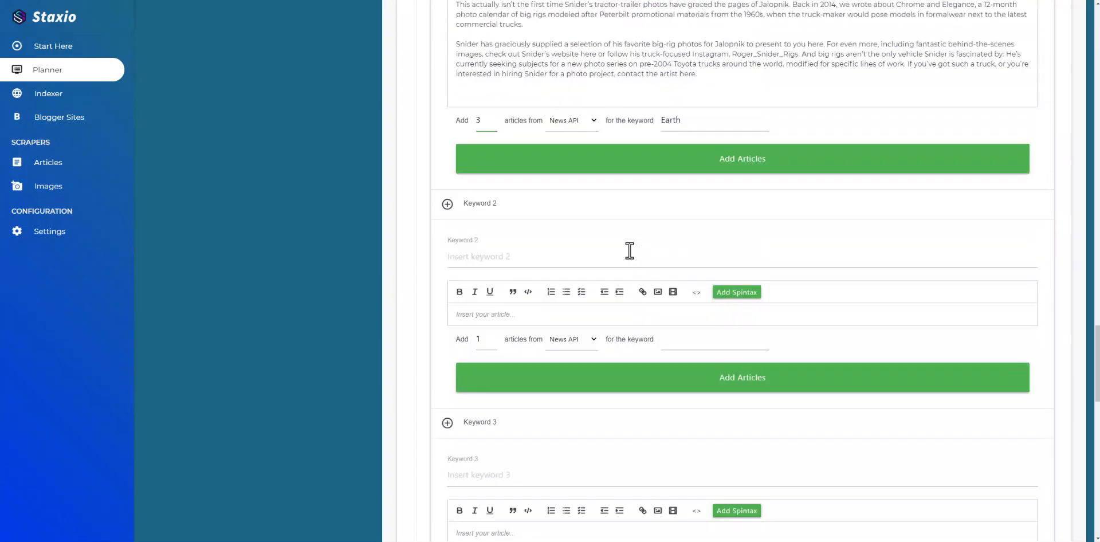
Step: Enter "Mars" as Keyword 2 and add 3 articles from News API for the keyword "Mars"
scroll(629, 250, up, 3)
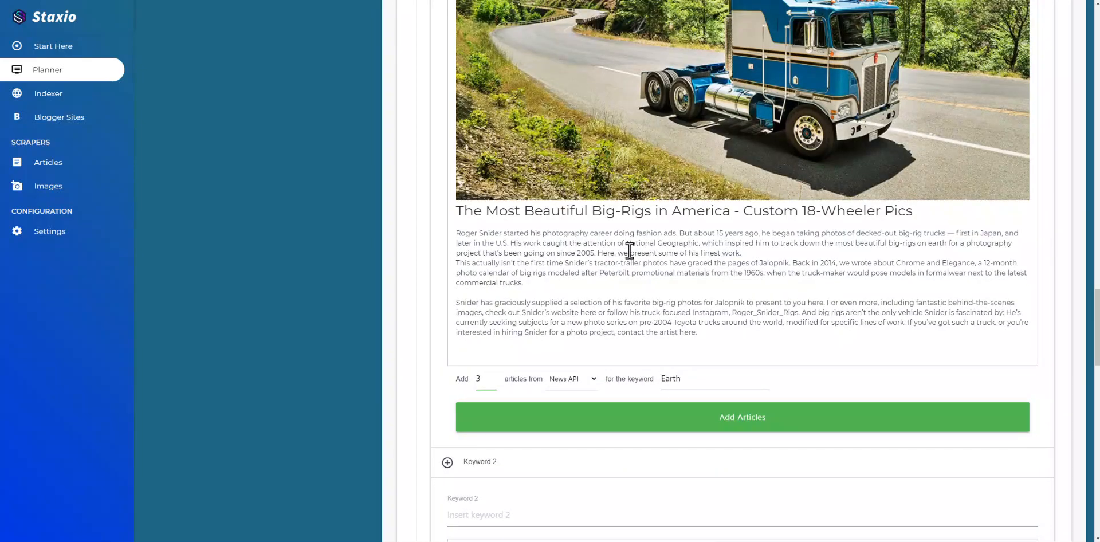
scroll(630, 250, down, 5)
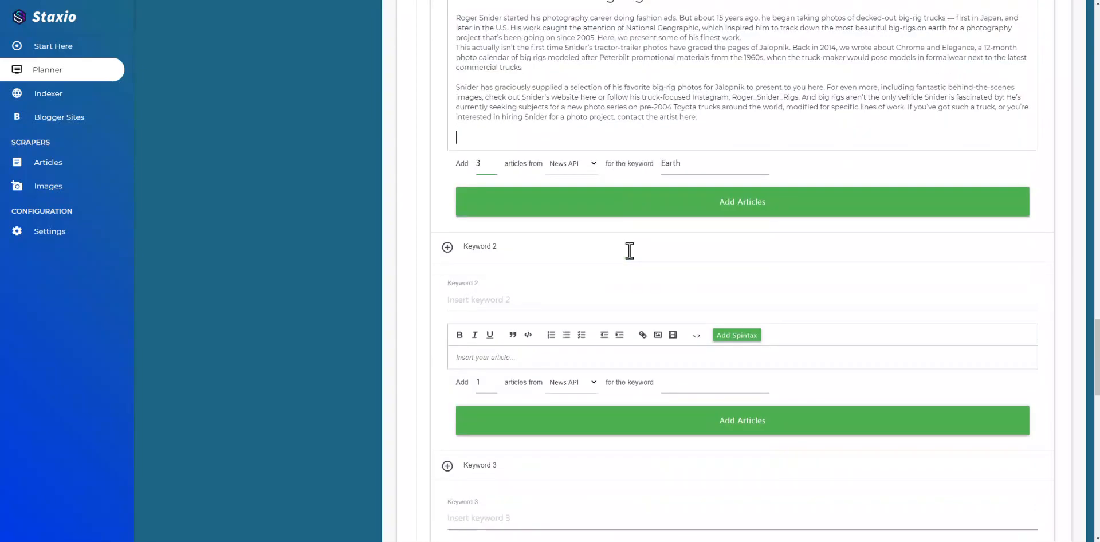
scroll(514, 171, down, 2)
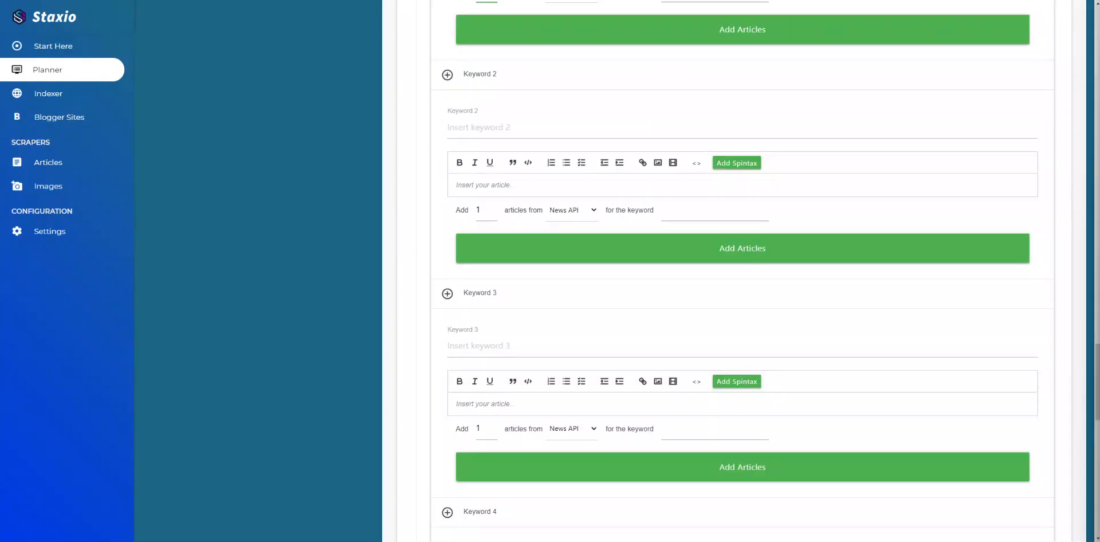
click(531, 131)
text(Mars)
click(696, 218)
text(Mars)
click(493, 207)
click(494, 207)
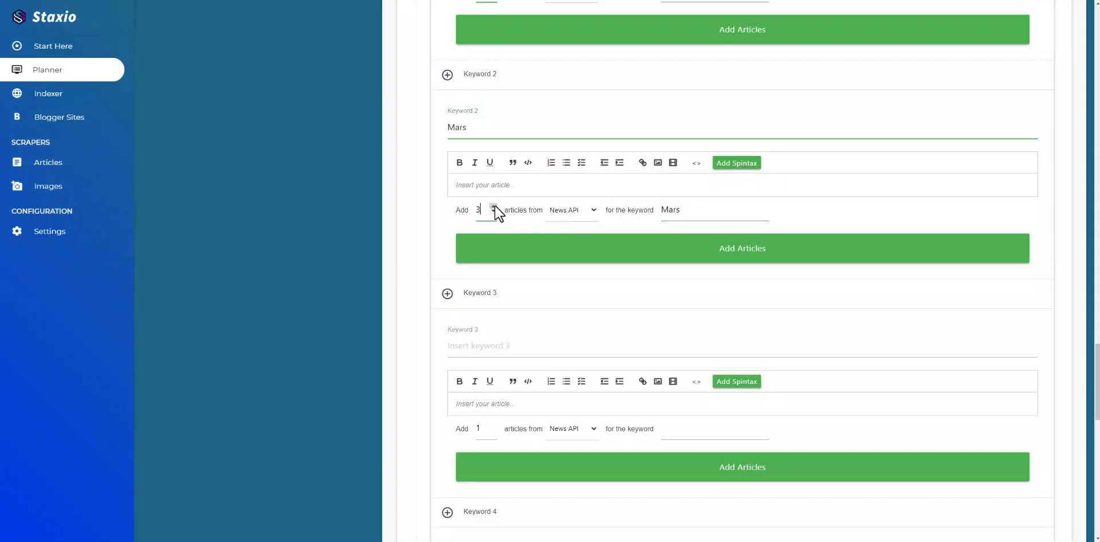
click(548, 261)
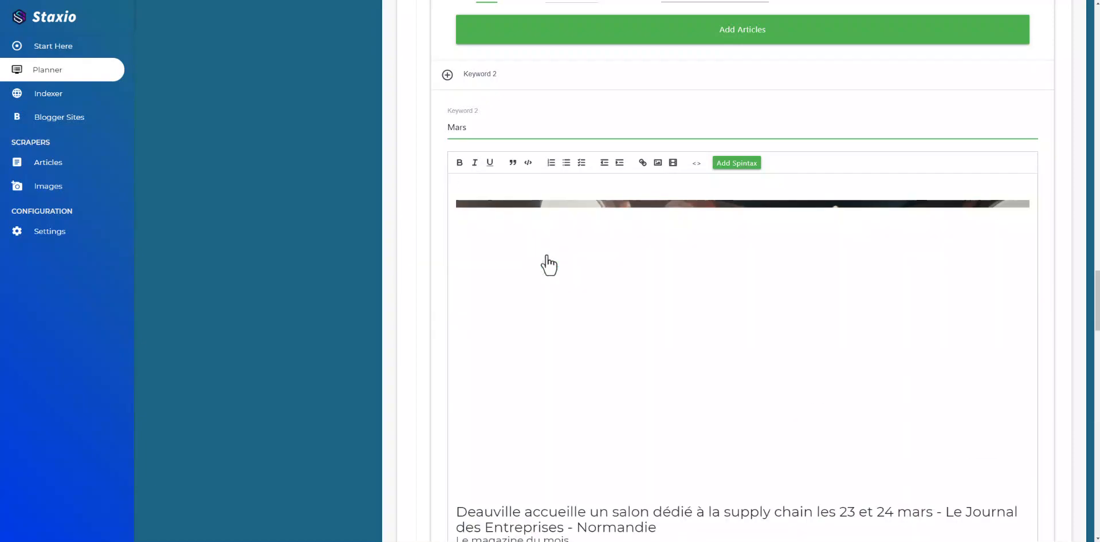
Step: Delete the extra headings under the Deauville article's title and the "Les dernières infos" and "Nos derniers articles" headings after its text
scroll(549, 256, down, 1)
scroll(548, 256, down, 5)
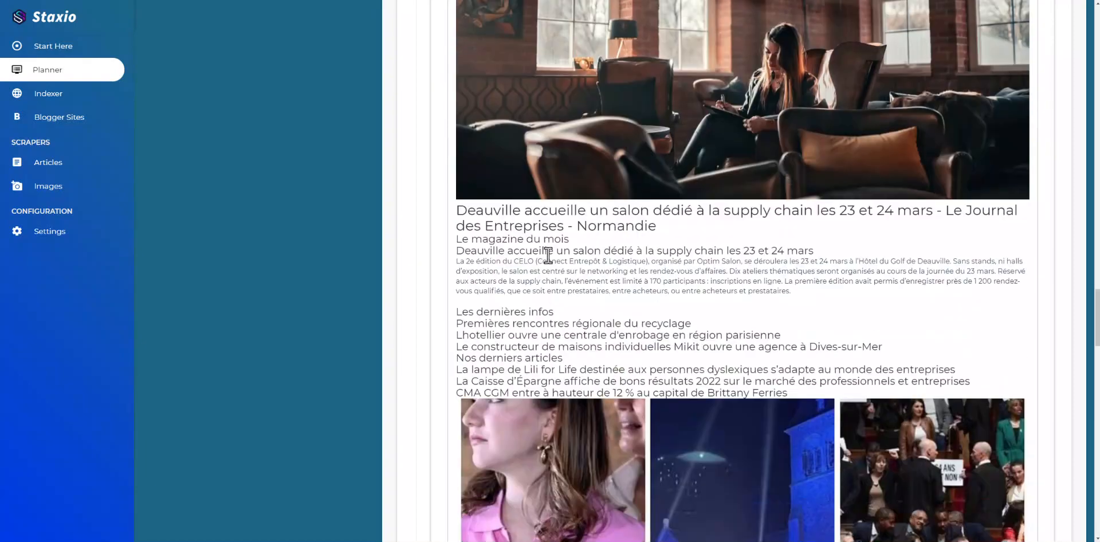
drag(825, 249, 684, 227)
key(BackSpace)
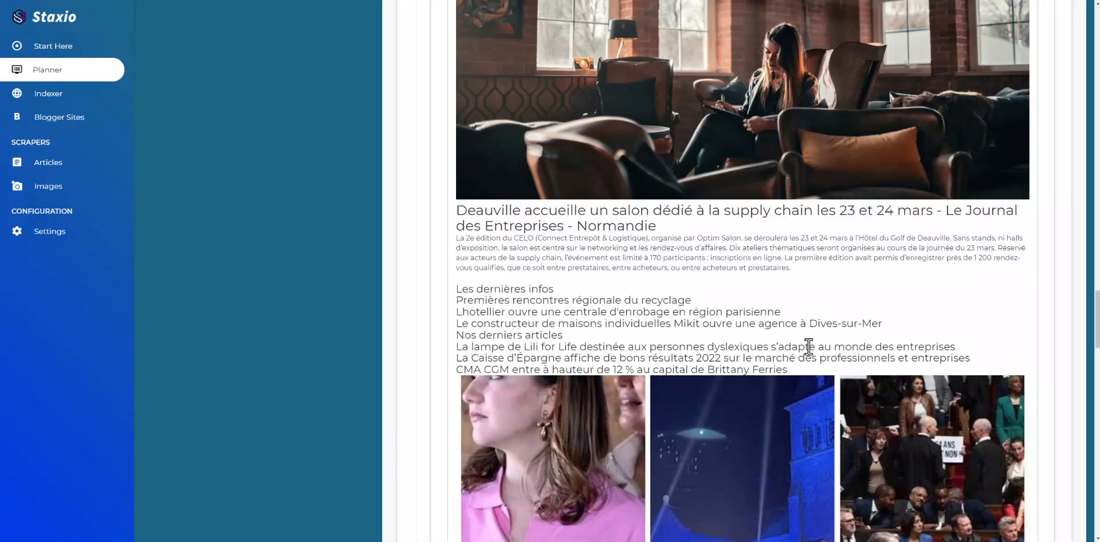
shift+click(802, 369)
key(BackSpace)
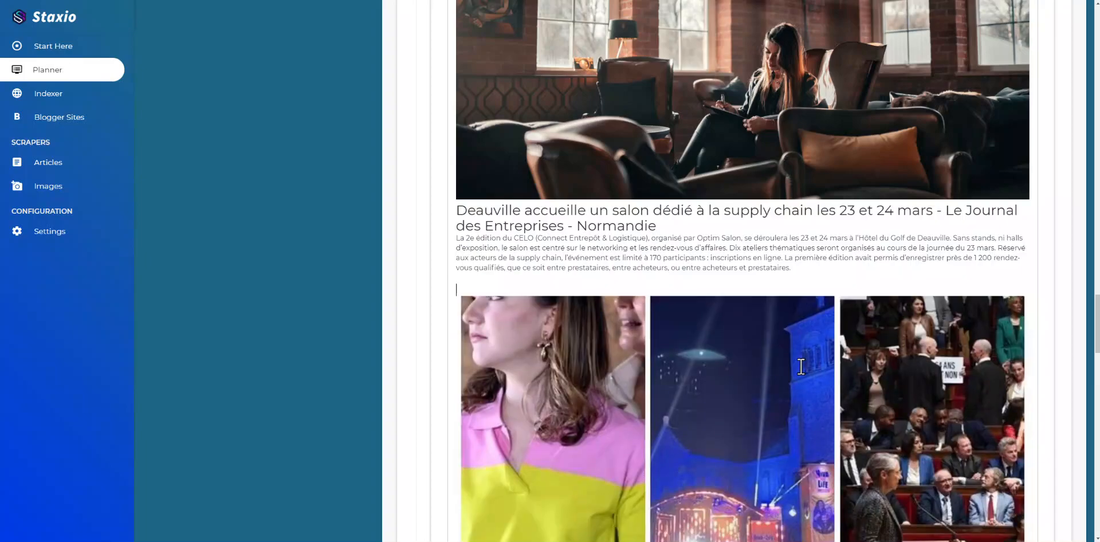
Step: Delete the title and headings below the l'avenir image, along with the Hagar logo and article title, from the Mars articles
scroll(752, 315, down, 6)
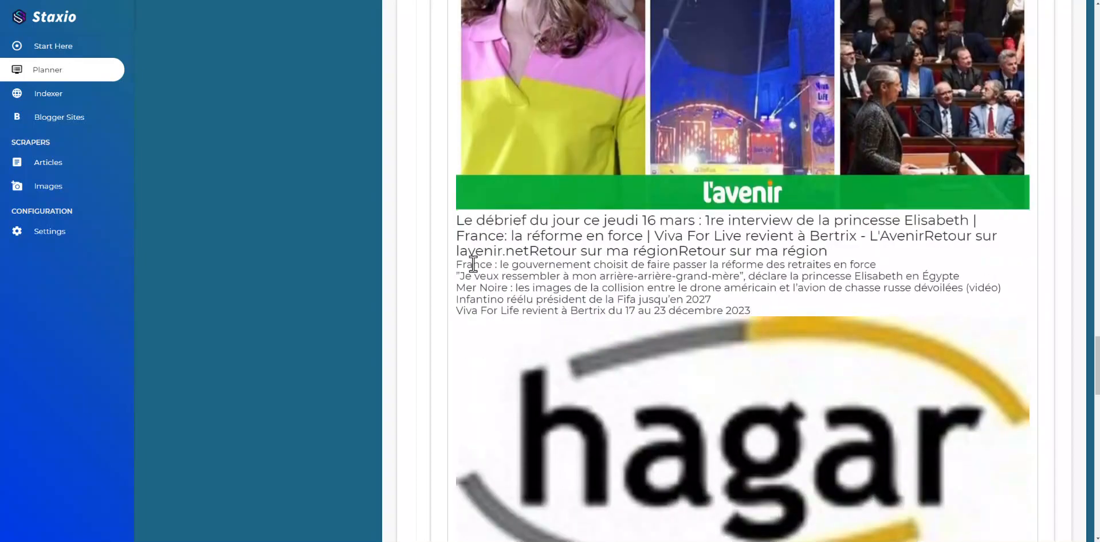
drag(774, 315, 445, 230)
key(BackSpace)
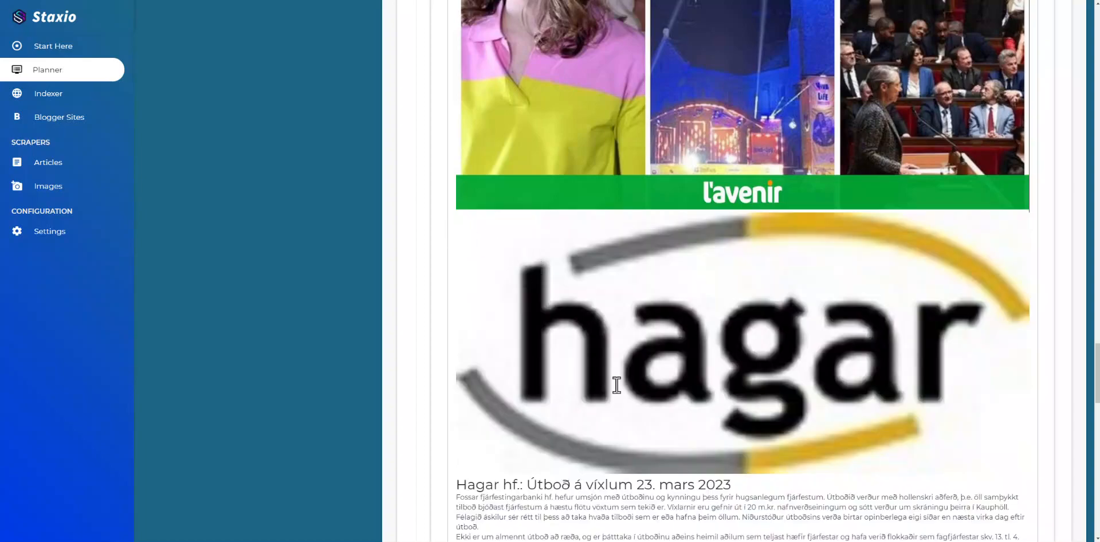
shift+click(544, 328)
key(BackSpace)
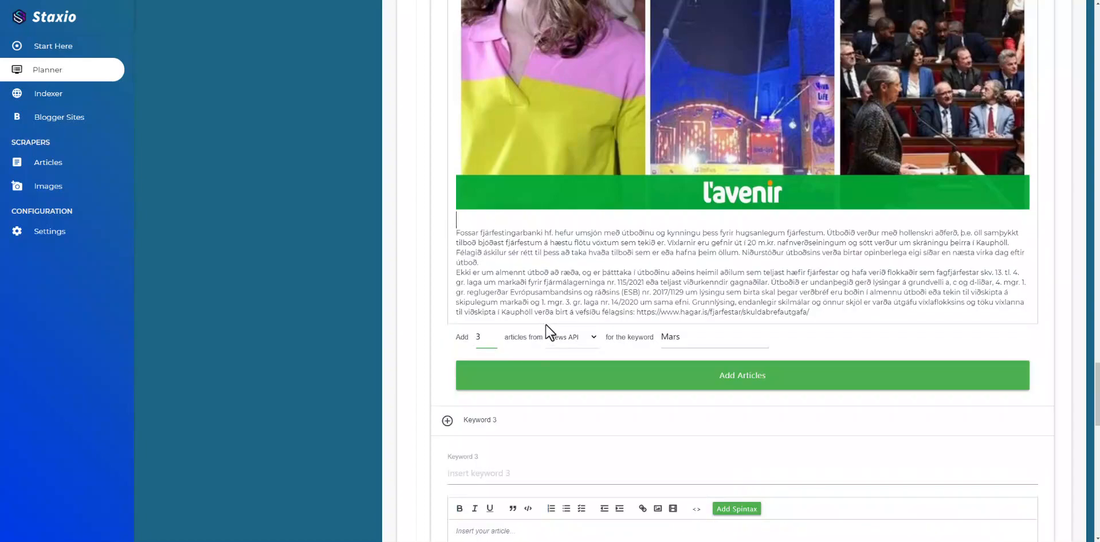
drag(813, 313, 623, 253)
scroll(626, 257, up, 2)
scroll(626, 257, up, 5)
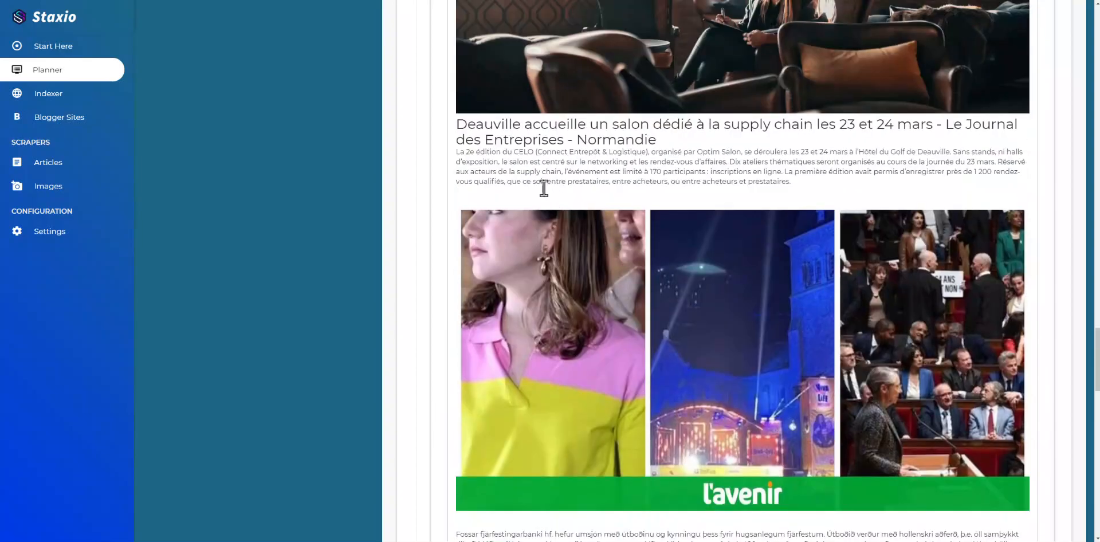
Step: Delete the l'avenir image and the text below it from the Mars articles, and add a blank line under the Deauville article's title
shift+click(547, 200)
key(BackSpace)
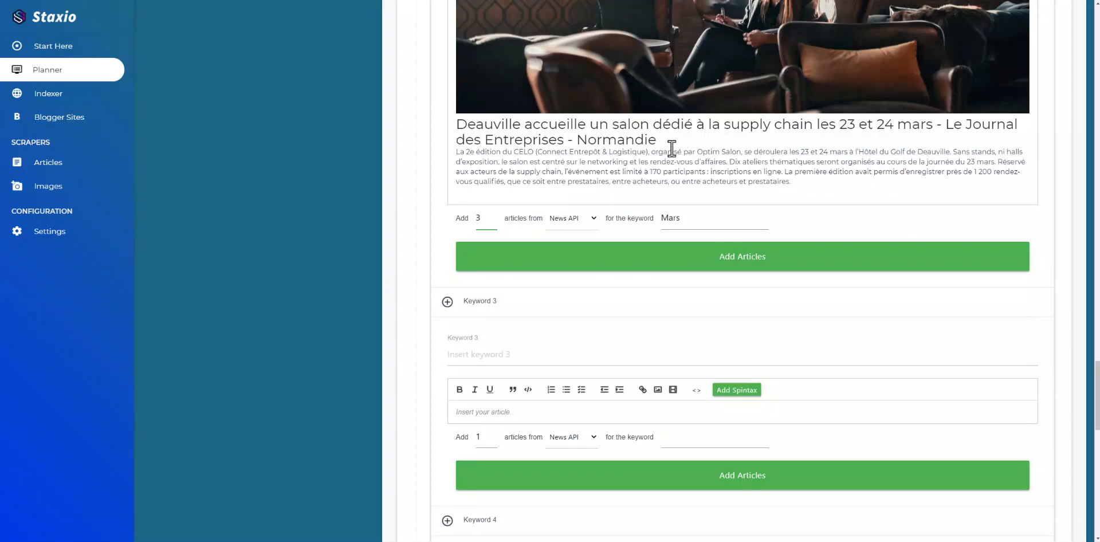
scroll(671, 148, up, 1)
scroll(668, 182, up, 6)
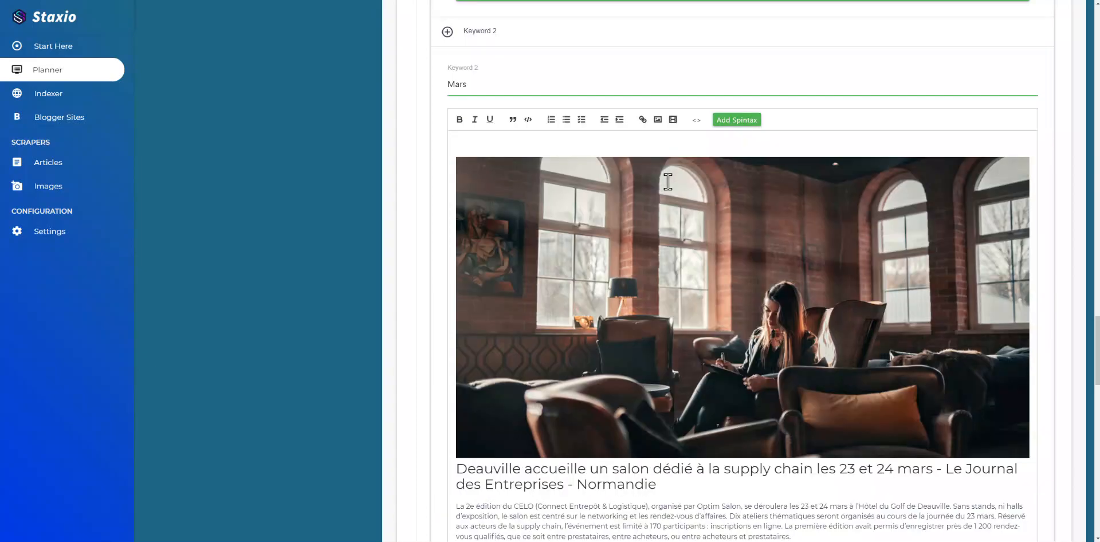
scroll(668, 182, up, 2)
Step: Enter "Jupiter" as Keyword 3 and add 3 articles from News API for the keyword "Jupiter"
scroll(668, 182, down, 12)
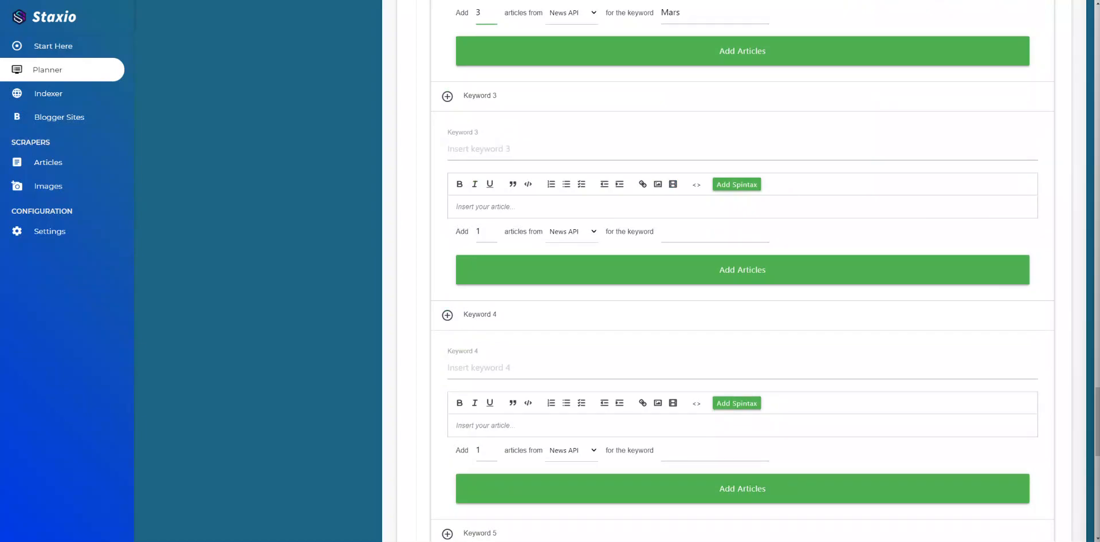
click(510, 147)
text(Jupiter)
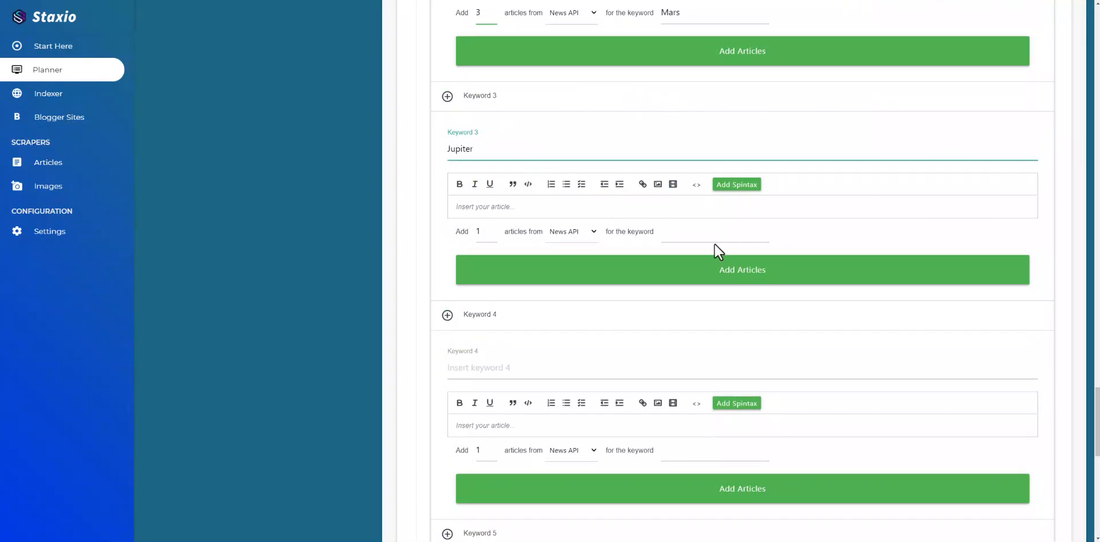
click(697, 235)
click(493, 230)
click(493, 230)
click(508, 279)
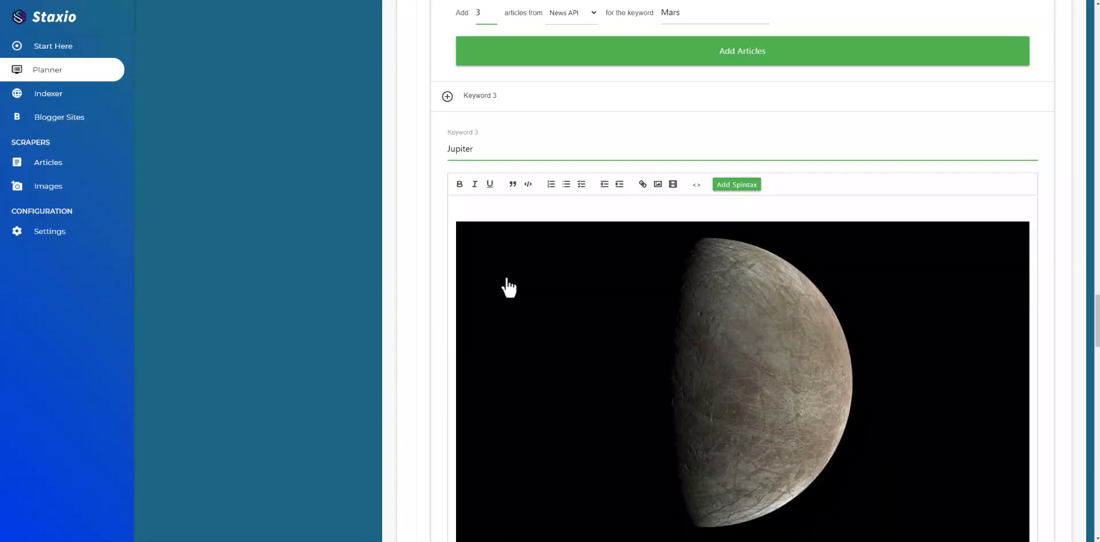
Step: Delete the duplicate subheading under the Europa buried ocean article's title, keeping the main title, and insert a line break in its text
scroll(508, 279, down, 1)
scroll(508, 278, down, 6)
drag(833, 198, 704, 181)
key(ctrl+c)
key(BackSpace)
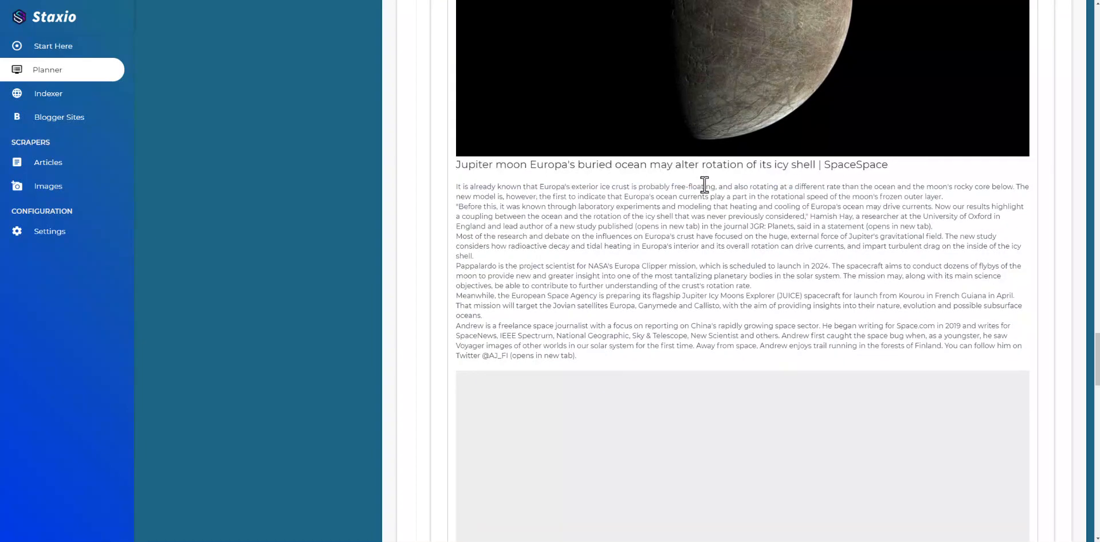
key(ctrl+v)
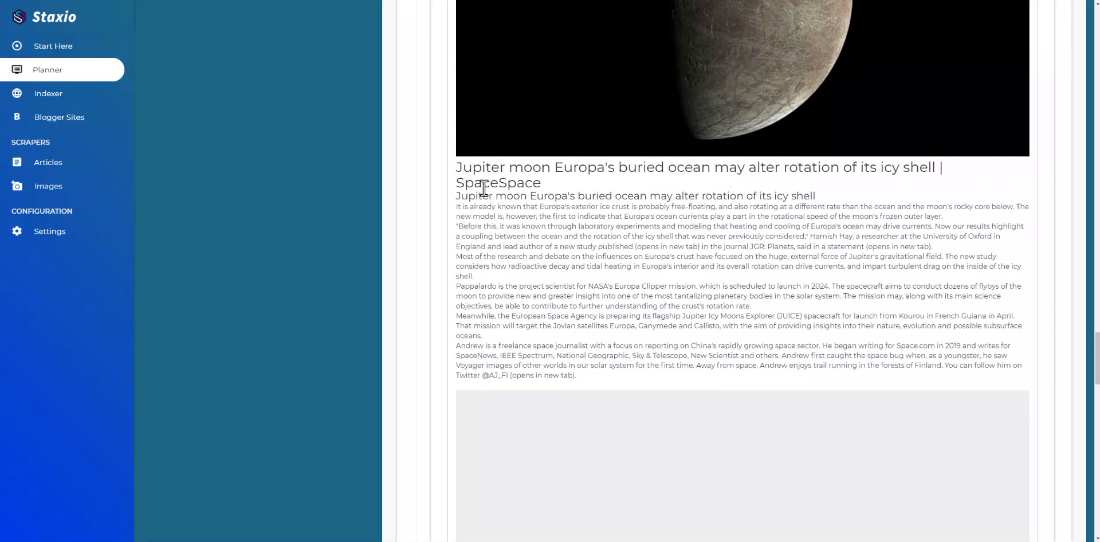
drag(456, 195, 825, 196)
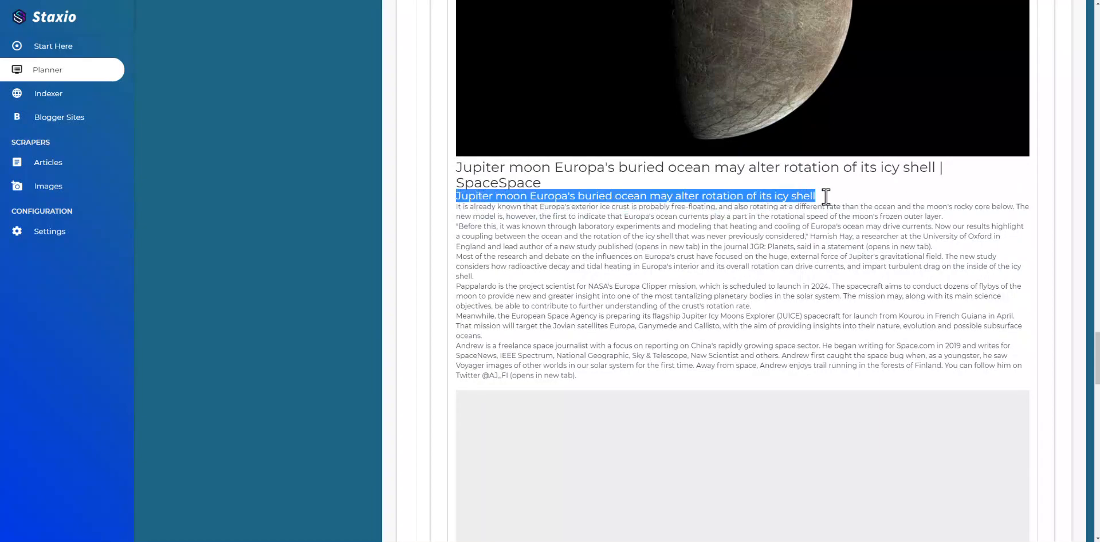
key(BackSpace)
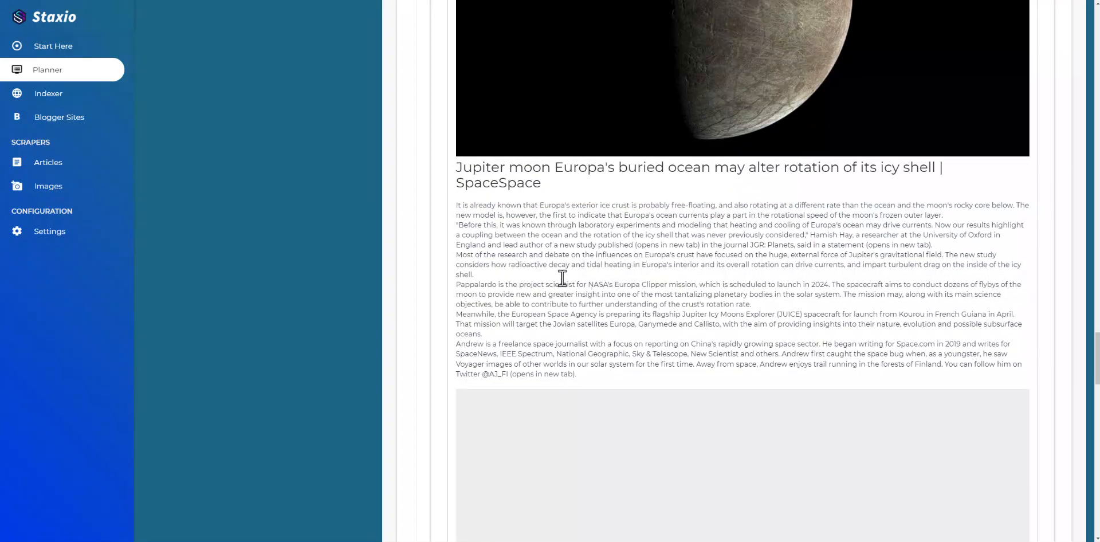
click(562, 278)
key(Return)
Step: Delete the Shreddage 3 Jupiter title and subheading and the broken image above the "Astronomy Picture of the Day" title
scroll(531, 340, down, 10)
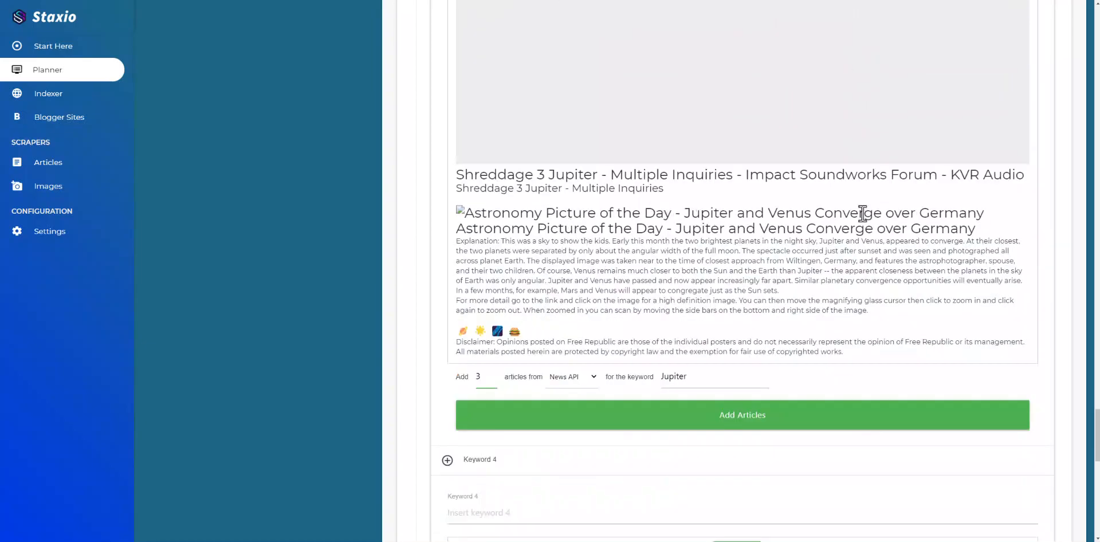
drag(670, 189, 456, 171)
key(BackSpace)
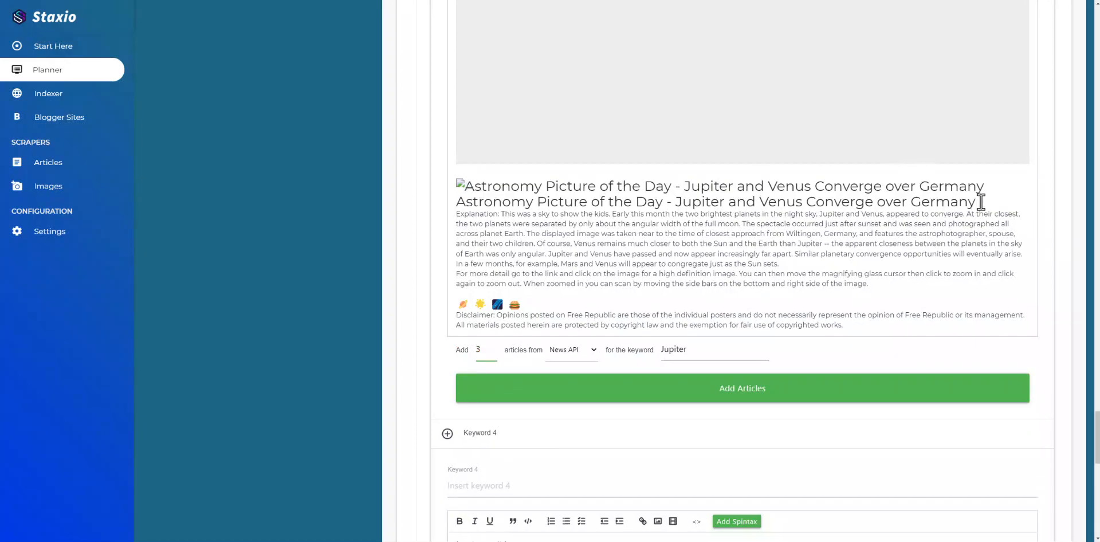
drag(987, 184, 817, 167)
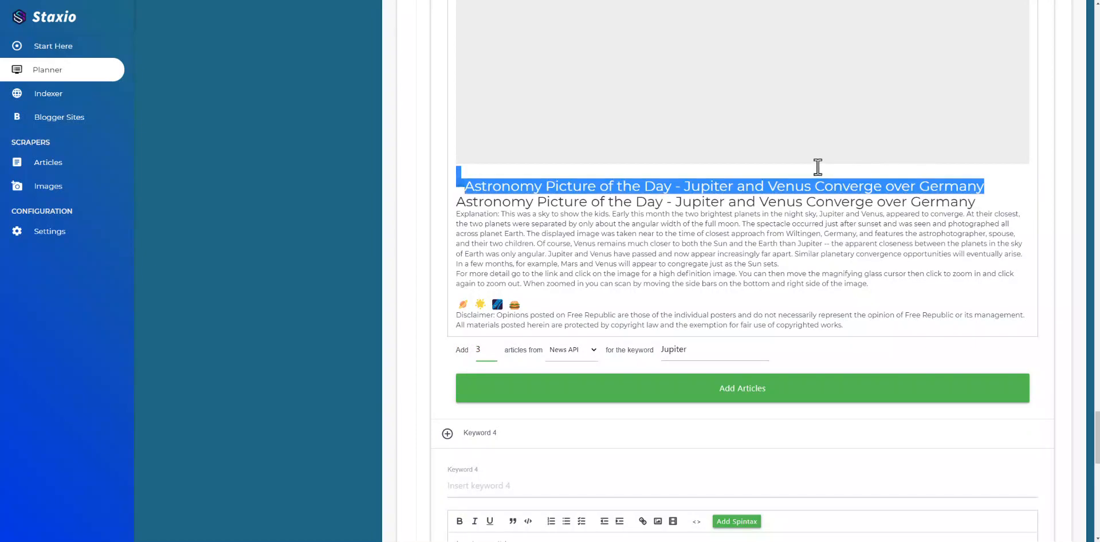
key(BackSpace)
key(BackSpace)
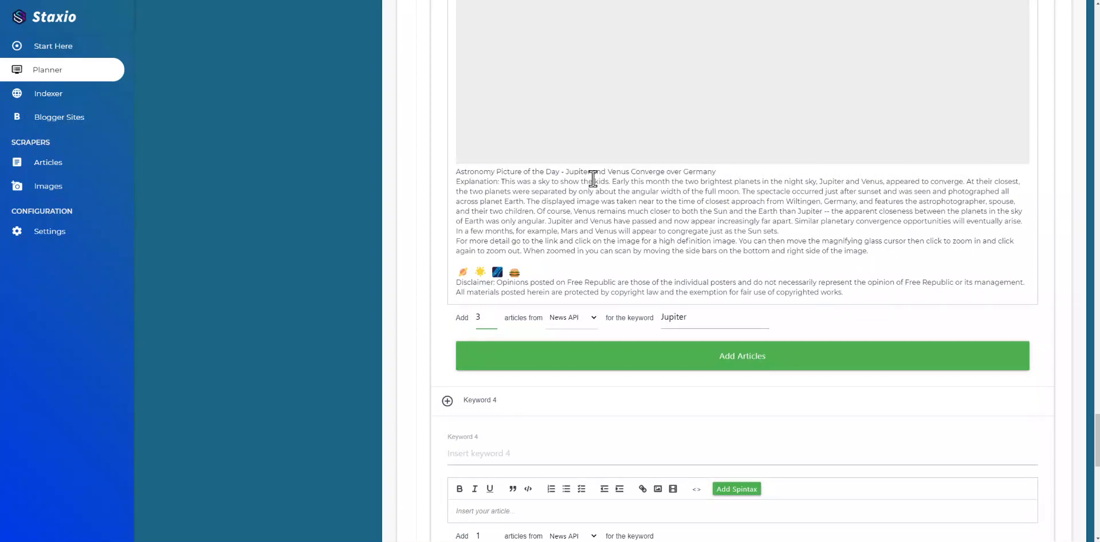
key(ctrl+z)
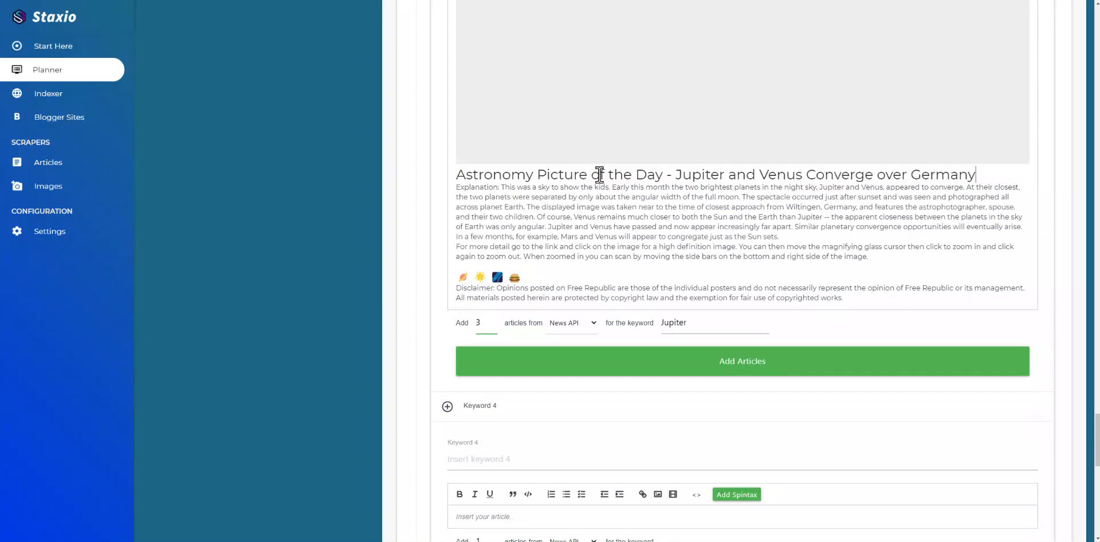
Step: Add a blank line before the "For more detail" paragraph and delete the emoji icons and disclaimer at the end of the Jupiter articles
click(822, 237)
key(Return)
triple_click(824, 299)
drag(815, 284, 810, 274)
key(BackSpace)
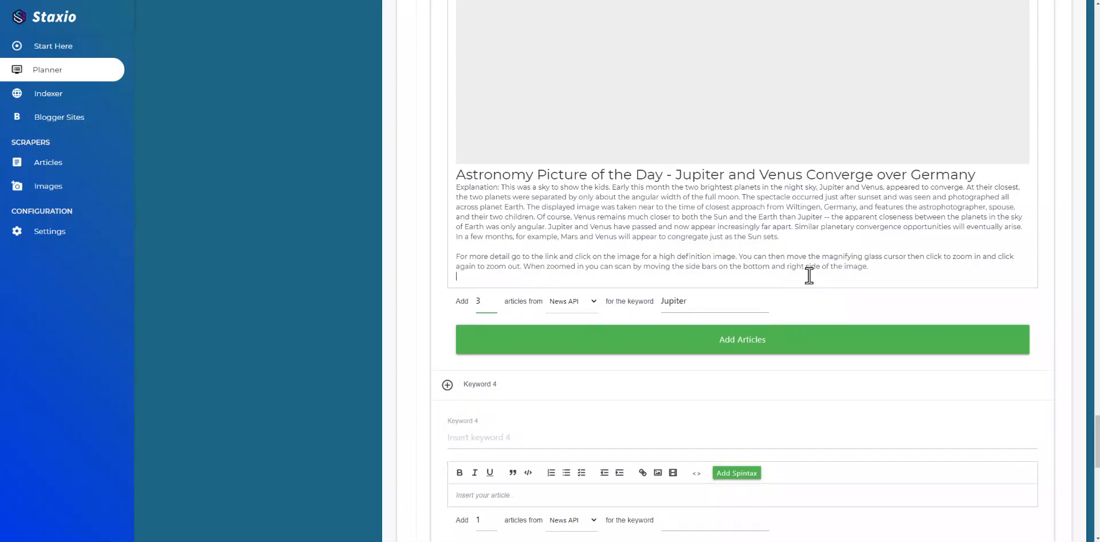
Step: Enter "Saturn" as Keyword 4 and add 3 articles from News API for the keyword "Saturn"
scroll(685, 338, down, 6)
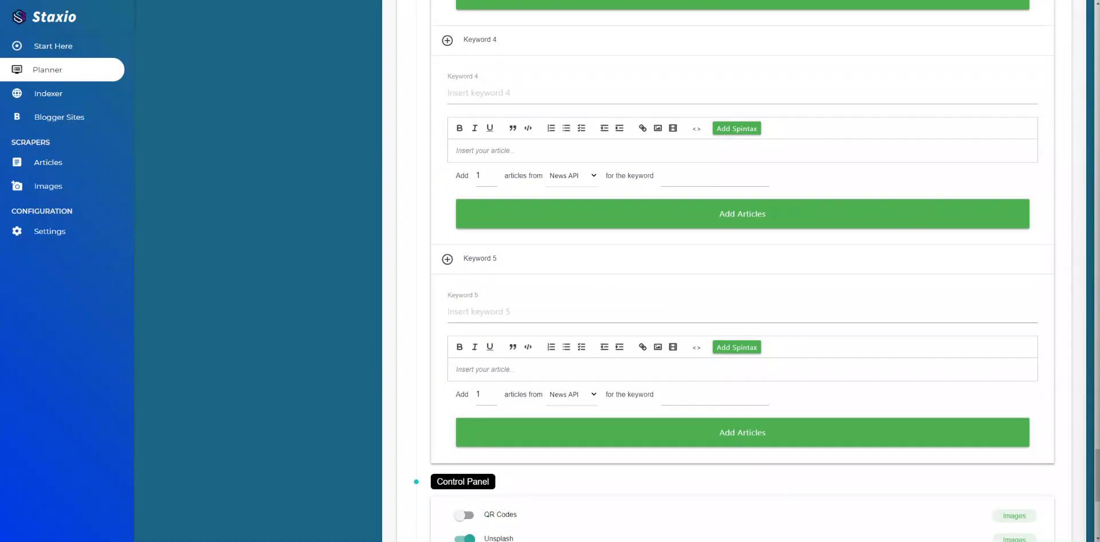
click(490, 93)
text(Saturn)
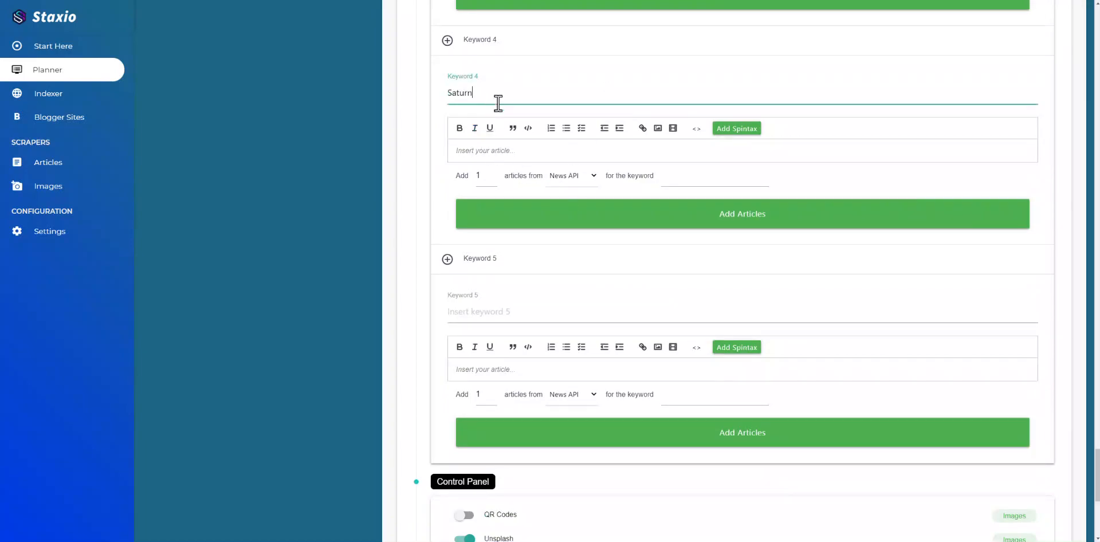
click(705, 171)
click(526, 215)
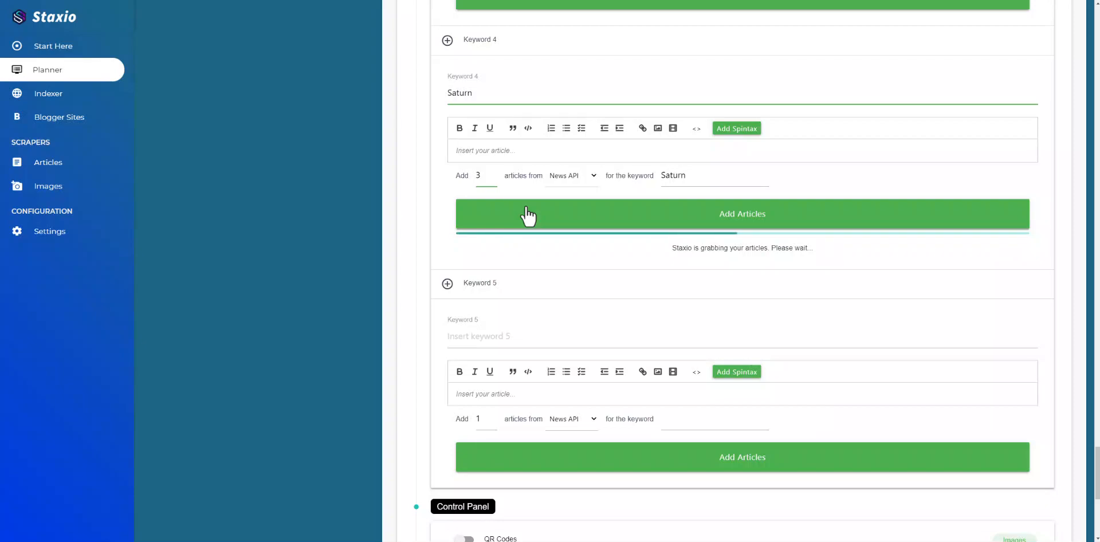
Step: Delete the two subheadings between the PS5 article's title and its first paragraph
scroll(527, 206, down, 5)
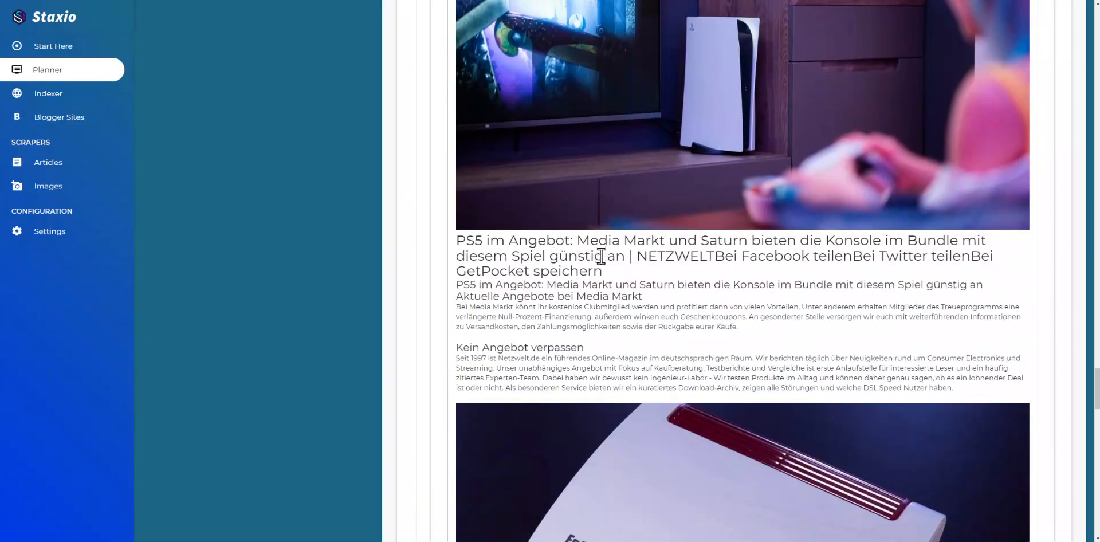
drag(668, 296, 453, 285)
key(BackSpace)
Step: Delete the Top-Deals image with its title and subheadings from the end of the Saturn articles
scroll(579, 335, down, 2)
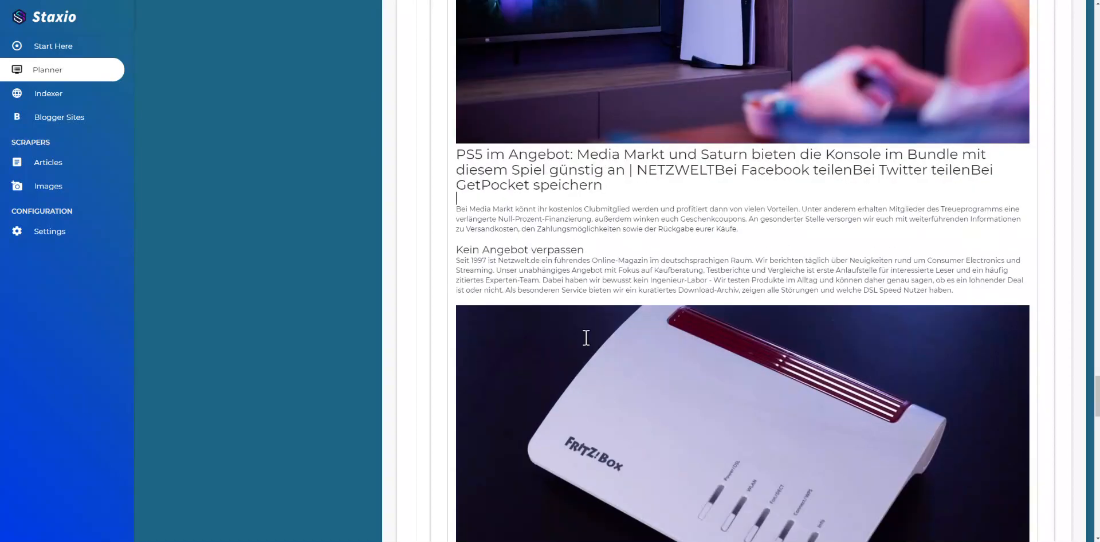
scroll(584, 336, down, 5)
scroll(585, 338, down, 3)
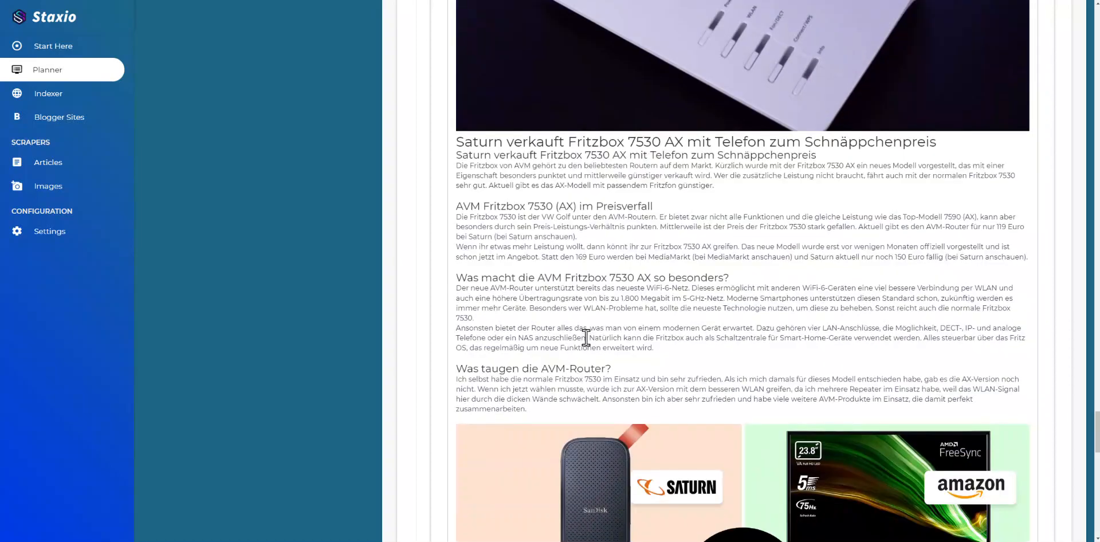
scroll(586, 338, down, 2)
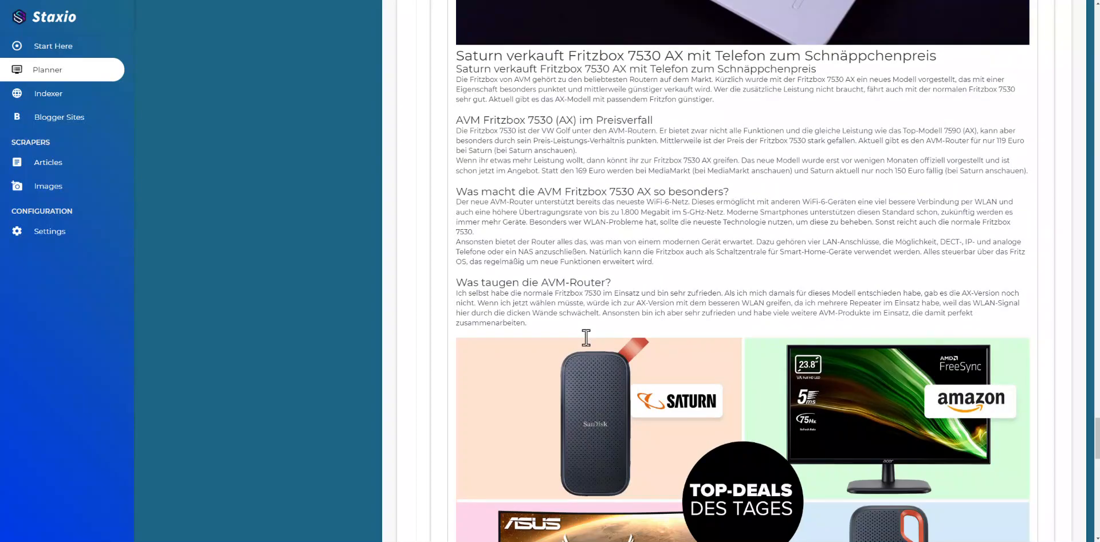
scroll(568, 310, down, 2)
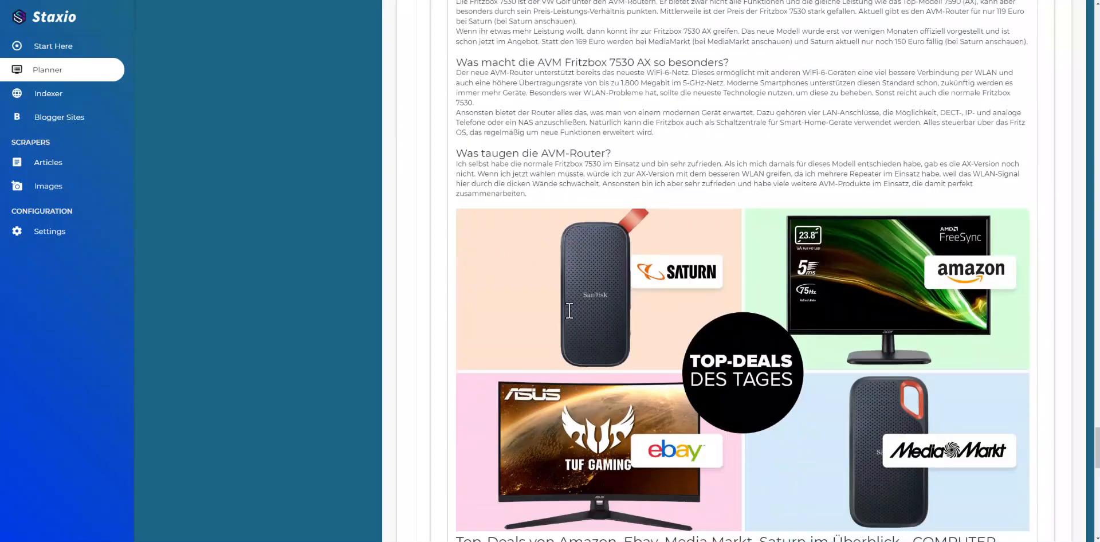
scroll(568, 310, down, 5)
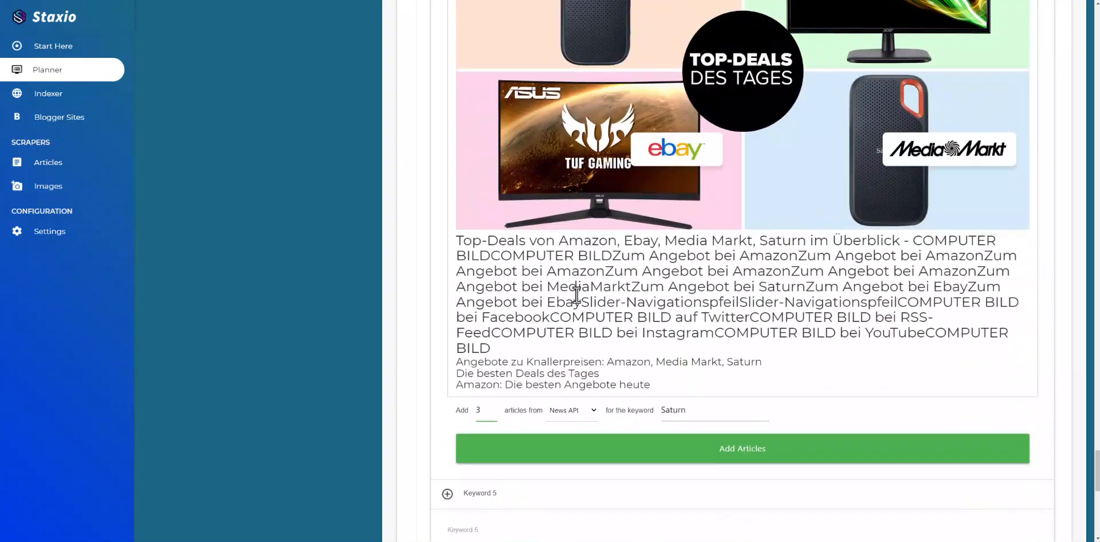
scroll(576, 293, up, 1)
drag(661, 426, 449, 287)
key(BackSpace)
scroll(506, 291, down, 5)
scroll(501, 284, up, 10)
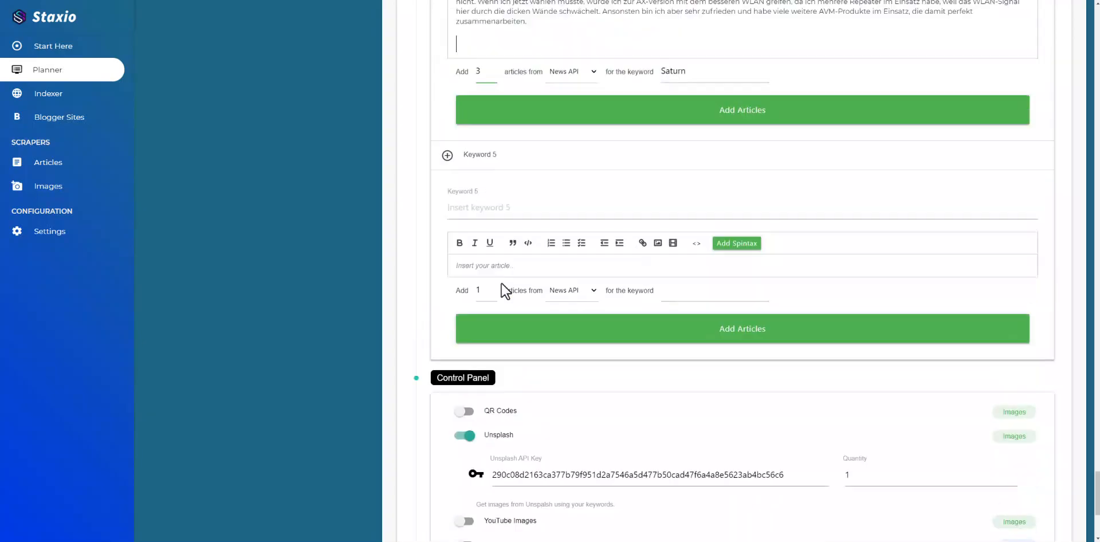
scroll(518, 283, down, 3)
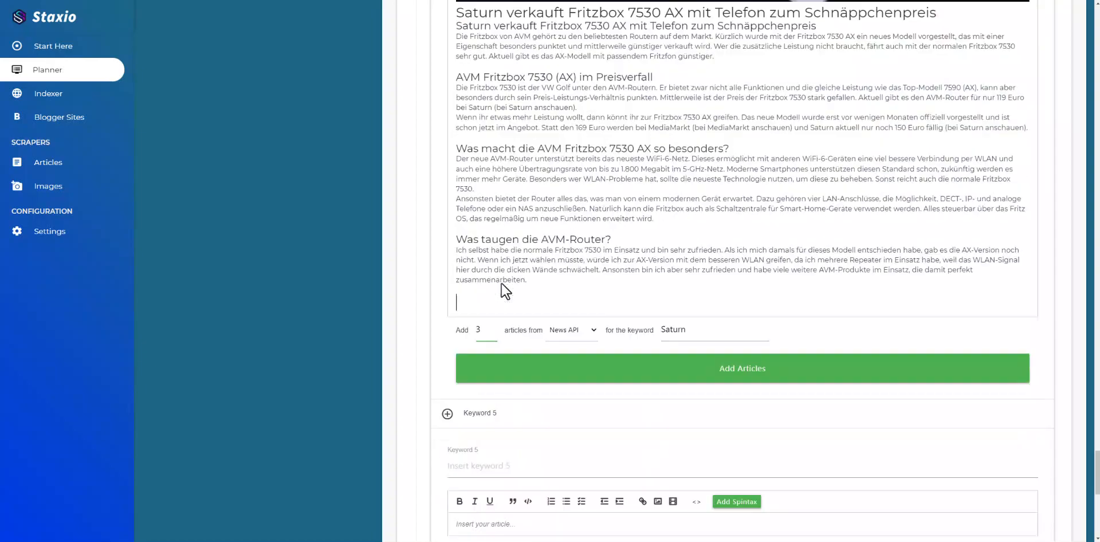
Step: Enter "Uranus" as Keyword 5 and add 3 articles from News API for the keyword "Uranus"
scroll(550, 286, down, 3)
scroll(550, 286, down, 1)
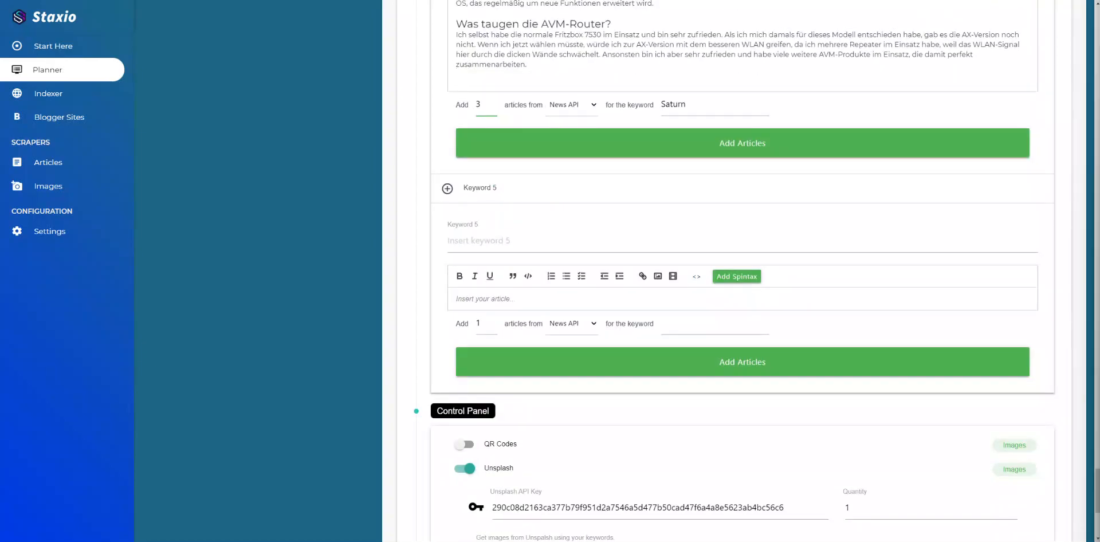
click(486, 241)
text(Uranus)
click(672, 331)
text(Uranus)
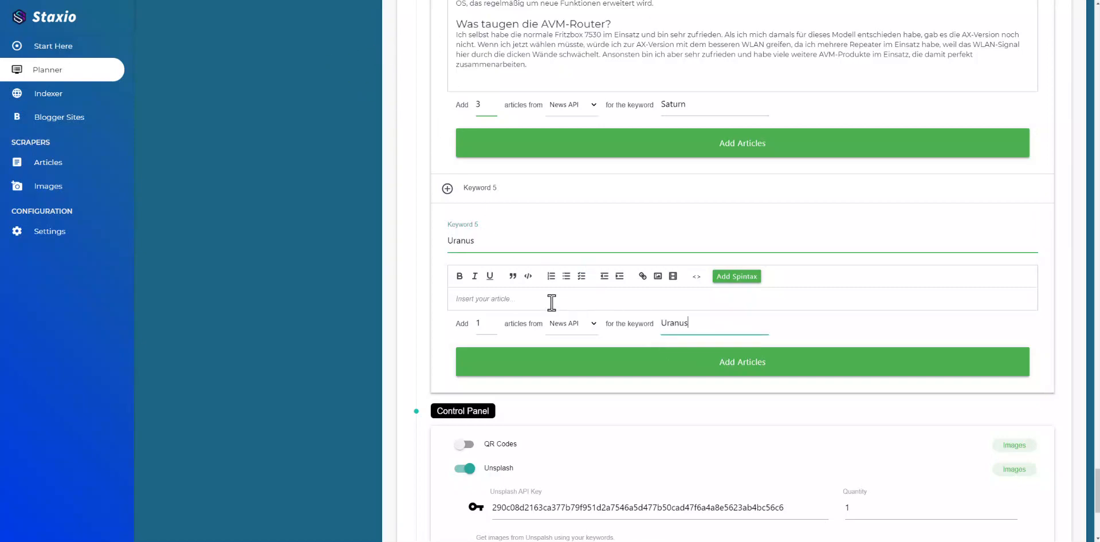
click(493, 320)
click(493, 319)
click(685, 367)
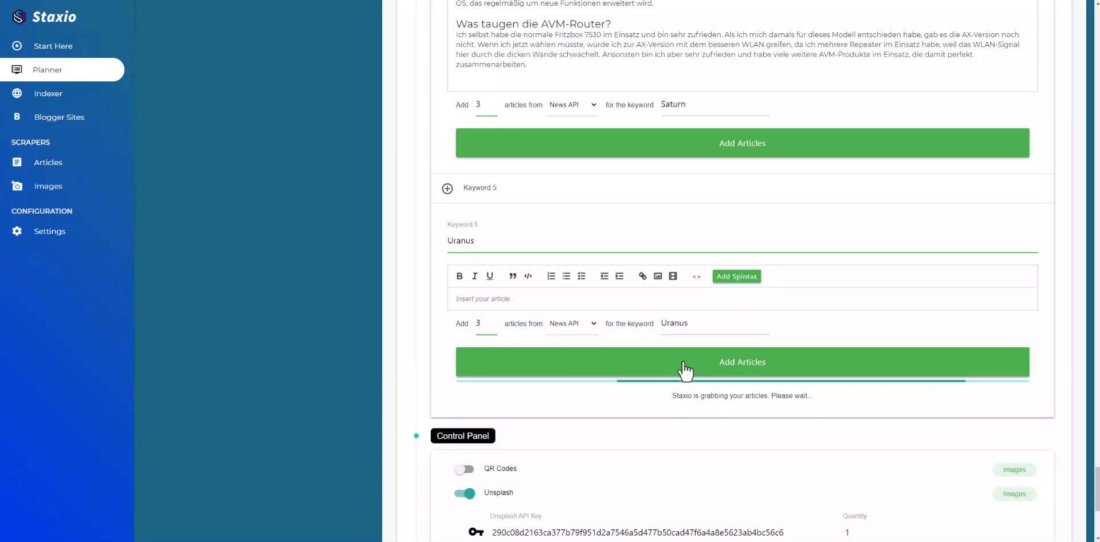
Step: Add blank lines below the Adafruit article's title and before its "Stop breadboarding" paragraph, and delete the comment headings after its text
scroll(685, 366, down, 6)
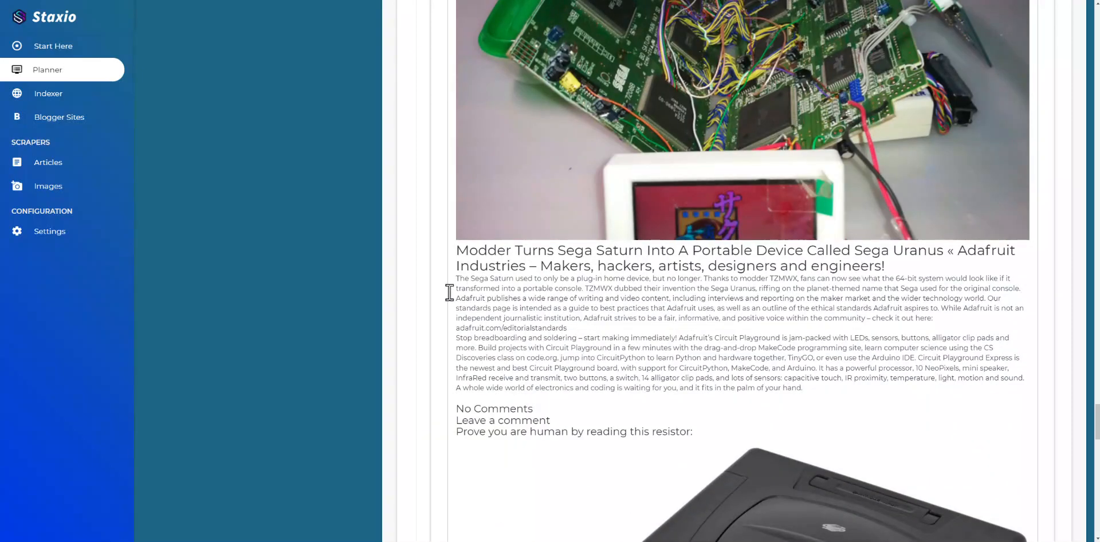
click(458, 279)
key(Return)
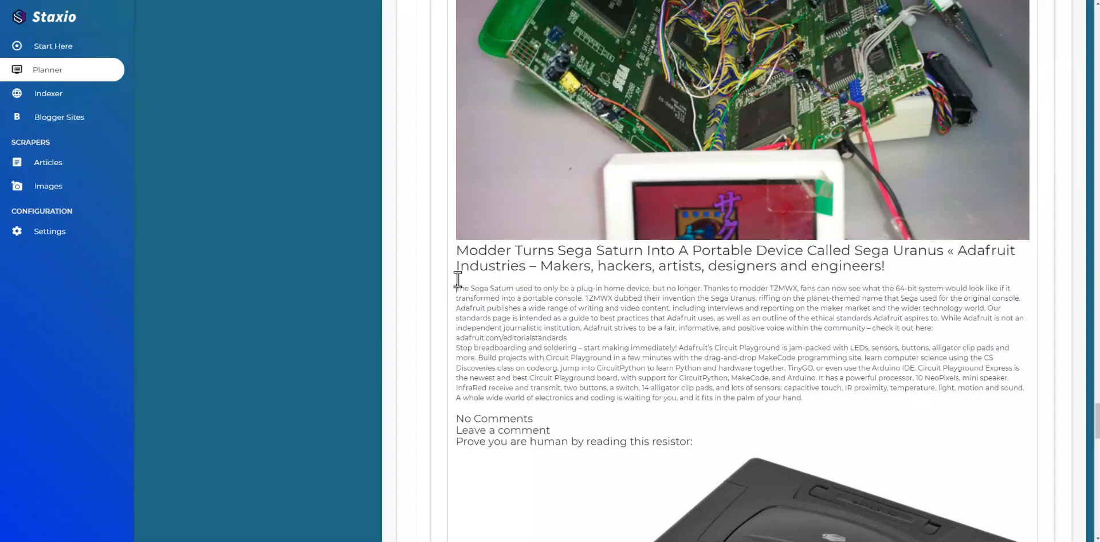
click(582, 338)
key(Return)
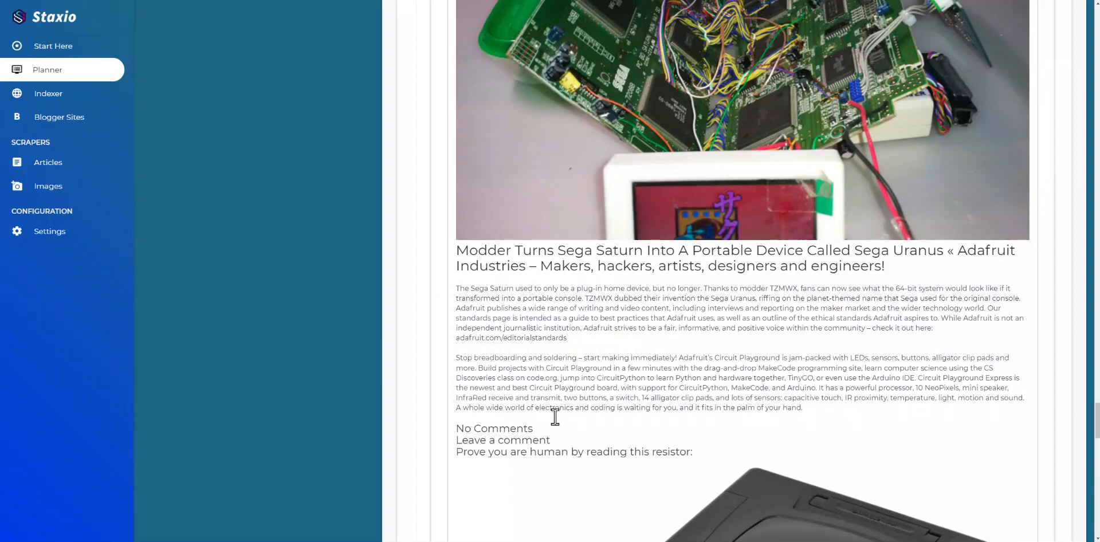
drag(472, 424, 710, 453)
key(BackSpace)
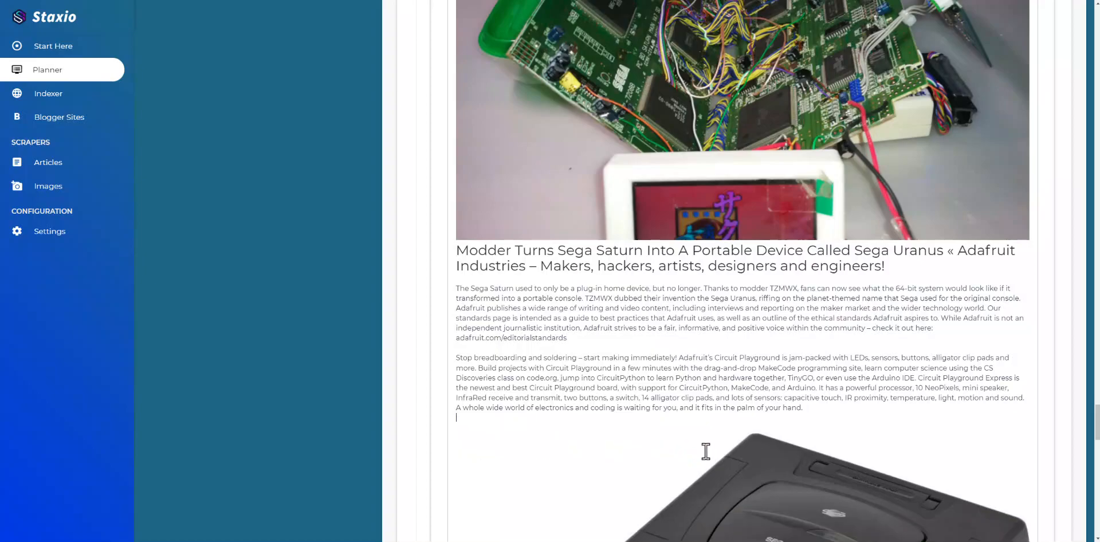
Step: Add blank lines below the GameSpot article's title and before its "TZMWX created the Sega Uranus" paragraph
scroll(578, 428, down, 7)
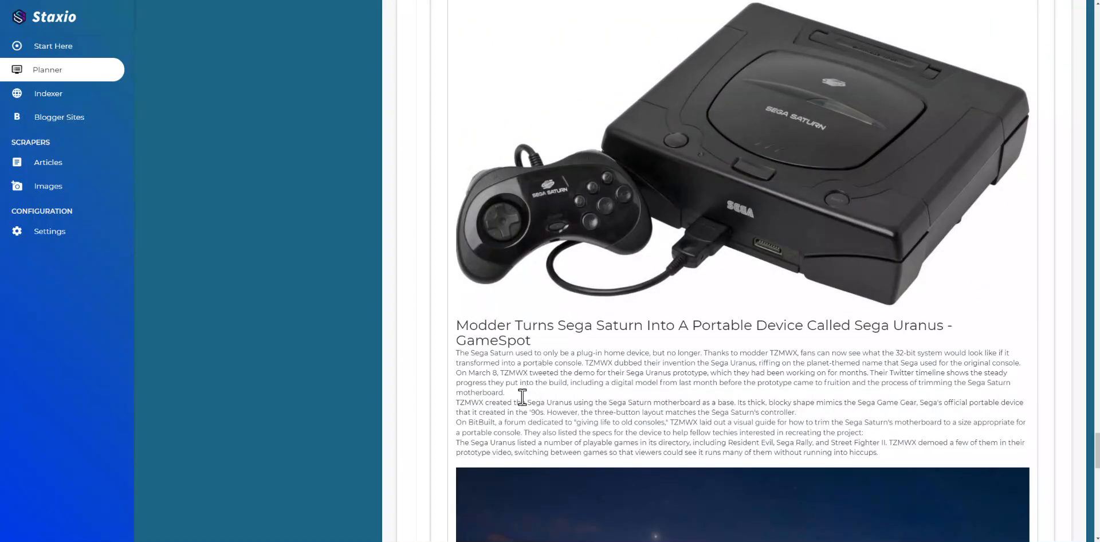
key(Return)
key(Return)
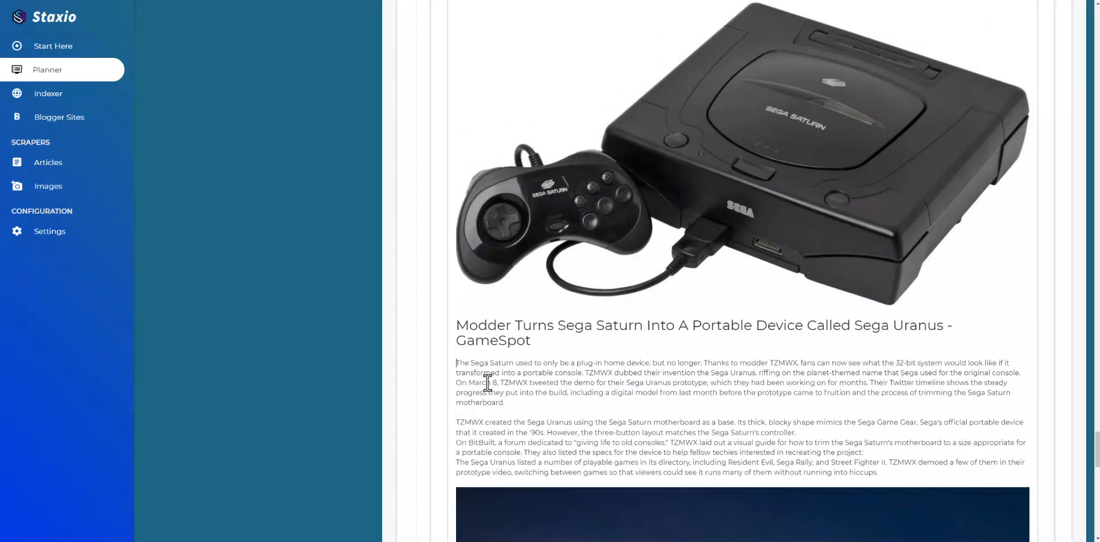
Step: Delete the comments and copyright lines after "the sun.Cool..." in the FARK article, and remove "sno man: fwiw," from its first line
scroll(474, 373, down, 8)
scroll(496, 339, down, 3)
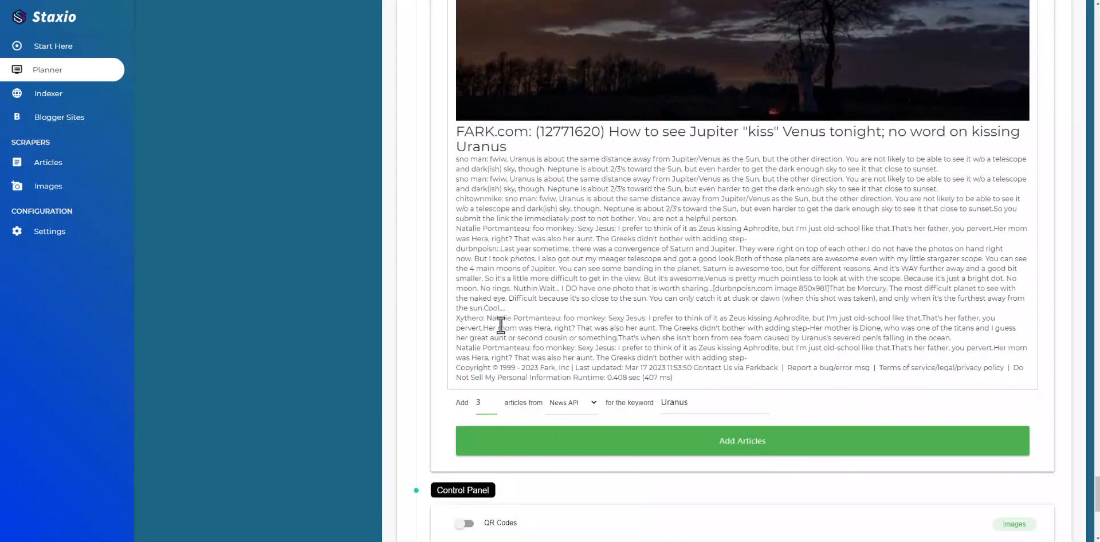
click(511, 310)
key(Return)
shift+click(685, 390)
key(Delete)
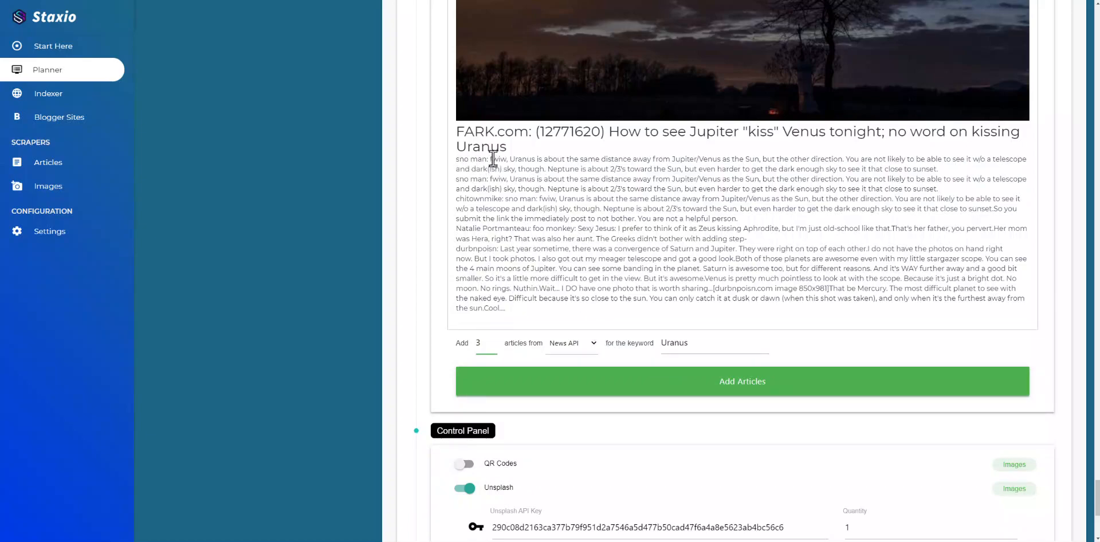
drag(511, 160, 461, 160)
key(Delete)
Step: Review the Control Panel options and the edited articles of the keywords from Earth through Uranus
scroll(572, 401, down, 2)
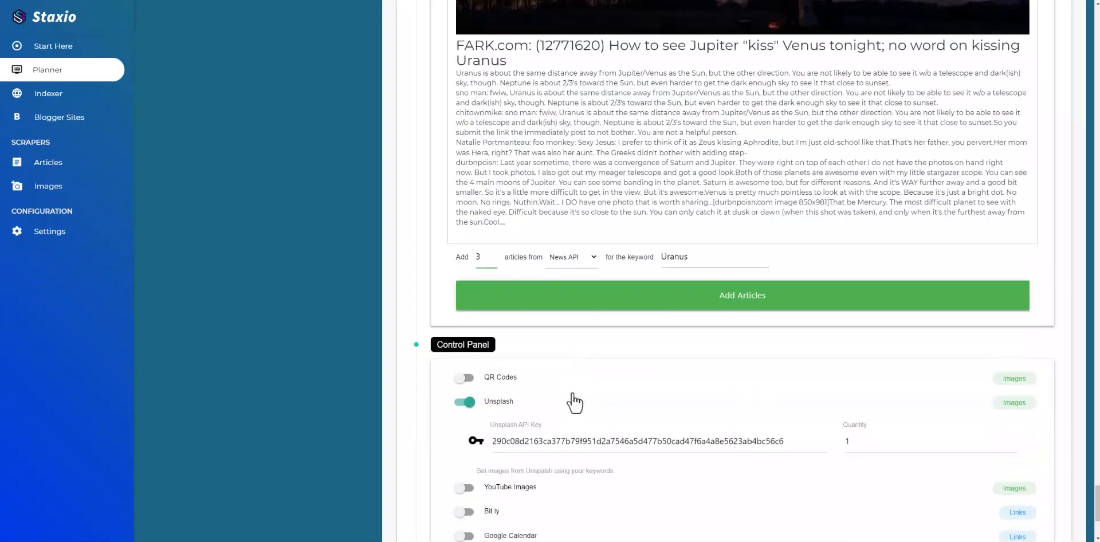
scroll(574, 402, down, 1)
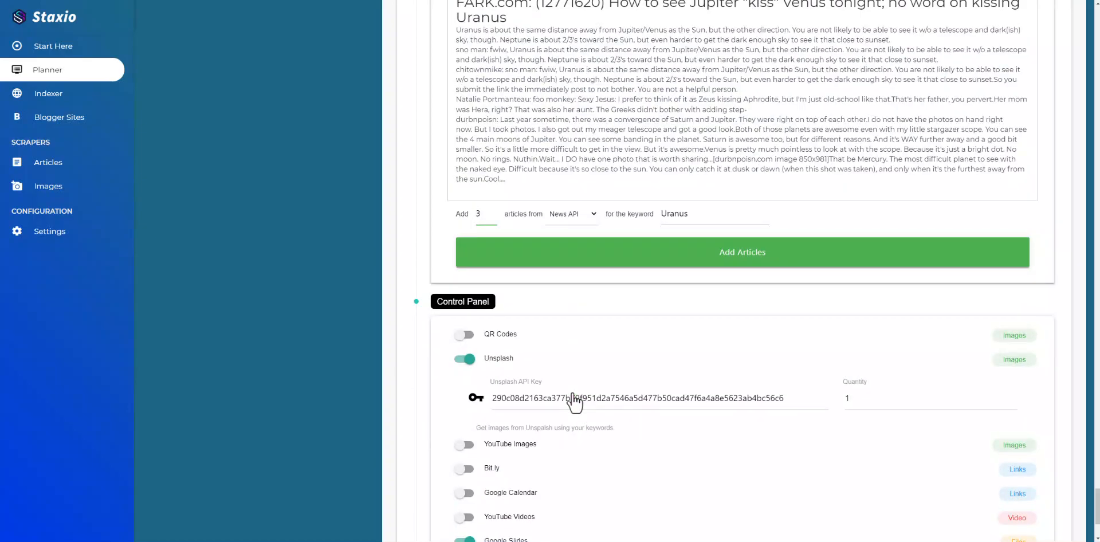
scroll(574, 402, down, 3)
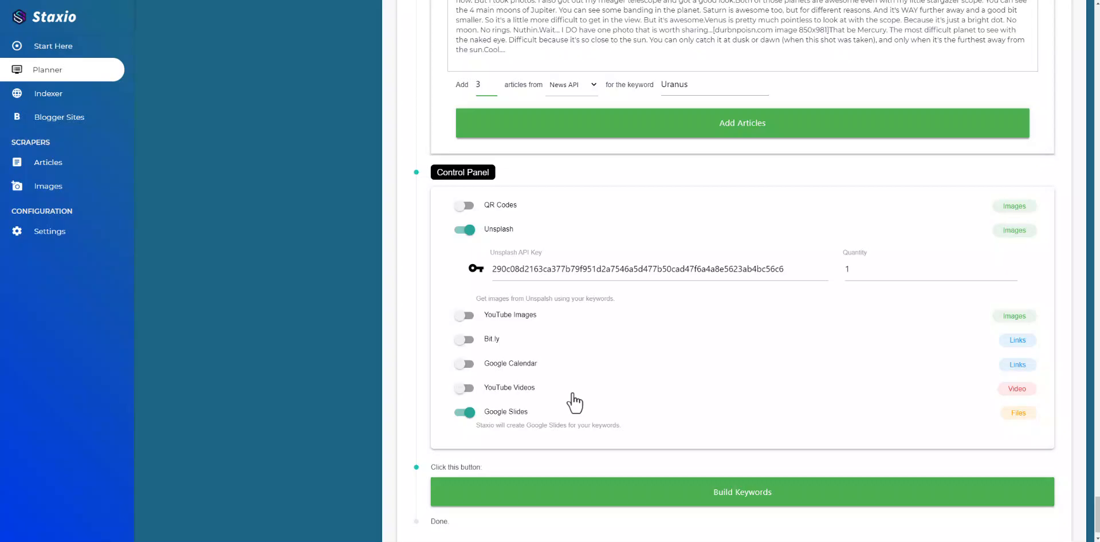
scroll(575, 402, up, 20)
scroll(574, 402, up, 15)
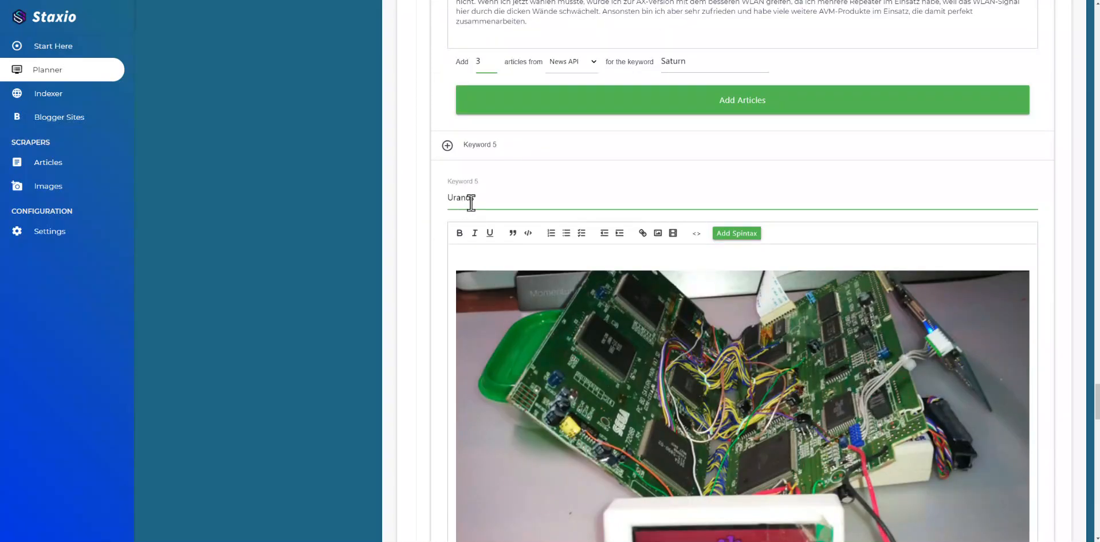
scroll(471, 202, up, 15)
scroll(470, 203, up, 5)
scroll(502, 81, up, 6)
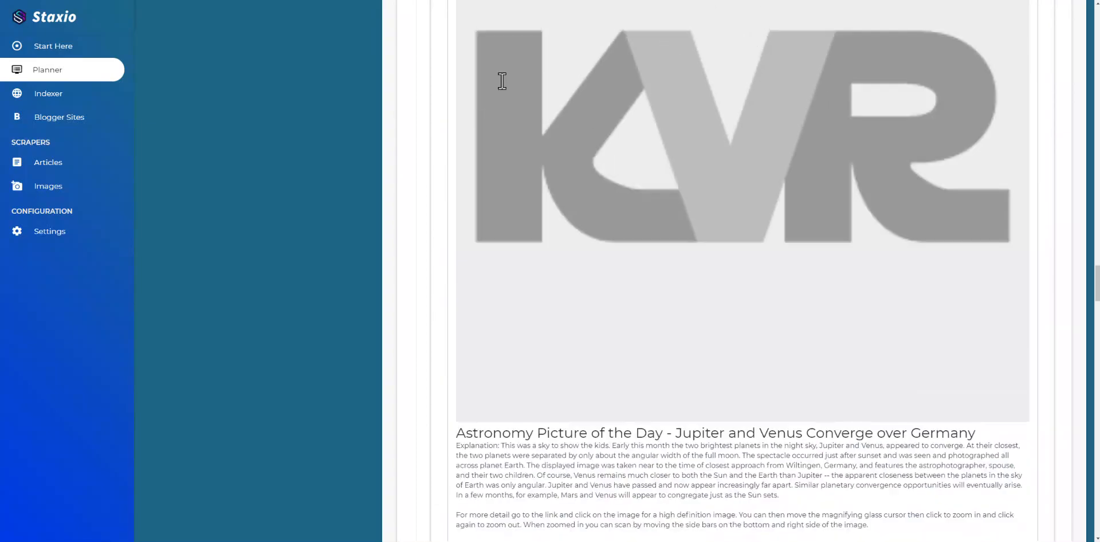
scroll(502, 81, up, 5)
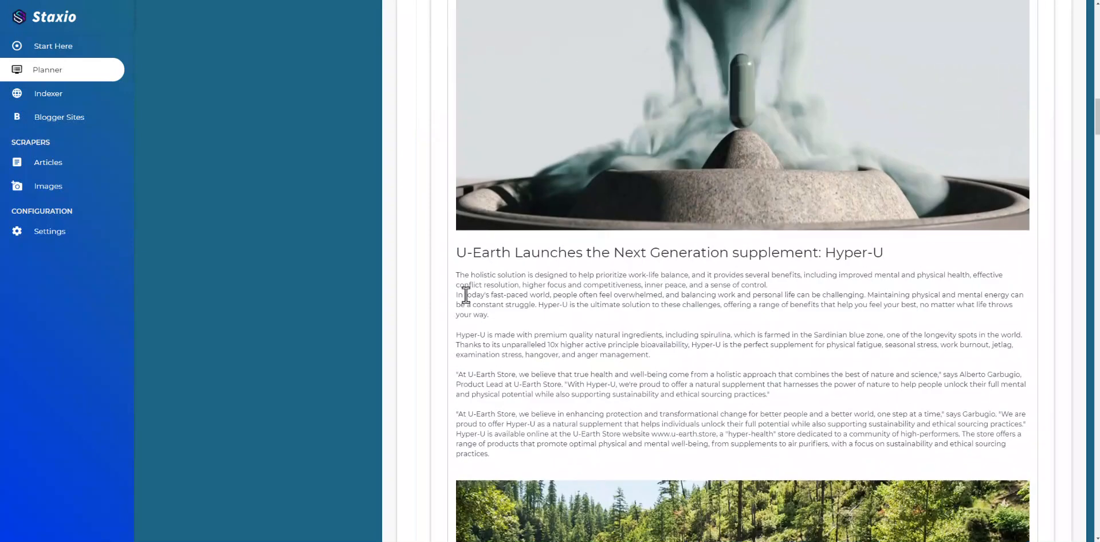
scroll(466, 295, up, 10)
scroll(465, 295, down, 20)
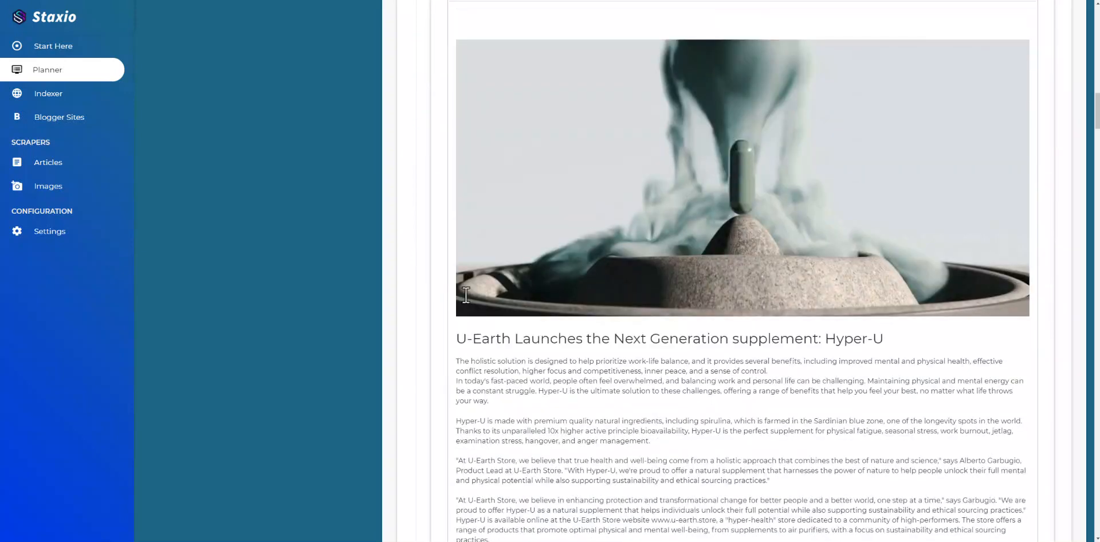
scroll(465, 295, down, 20)
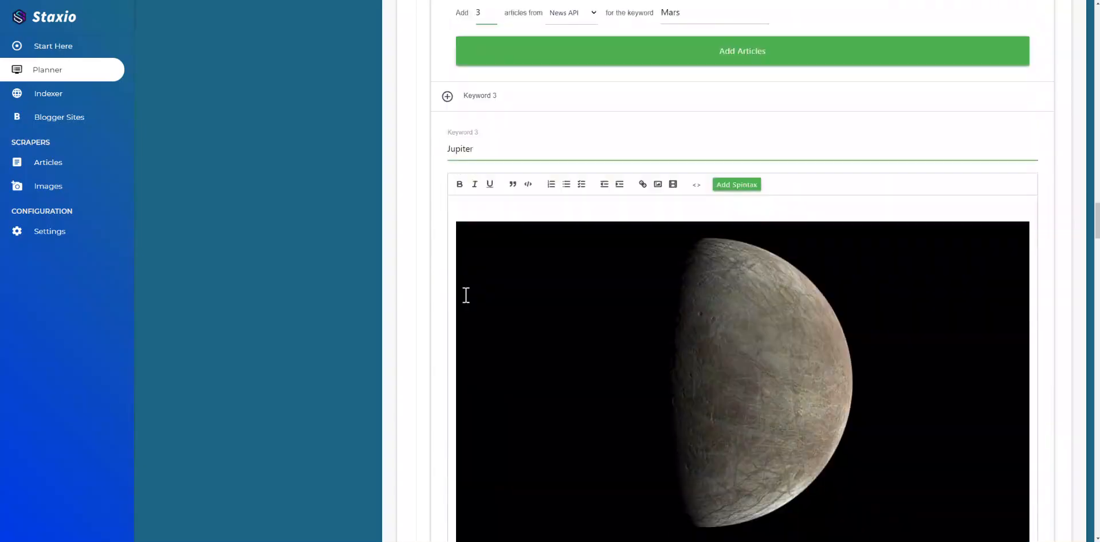
scroll(466, 295, down, 20)
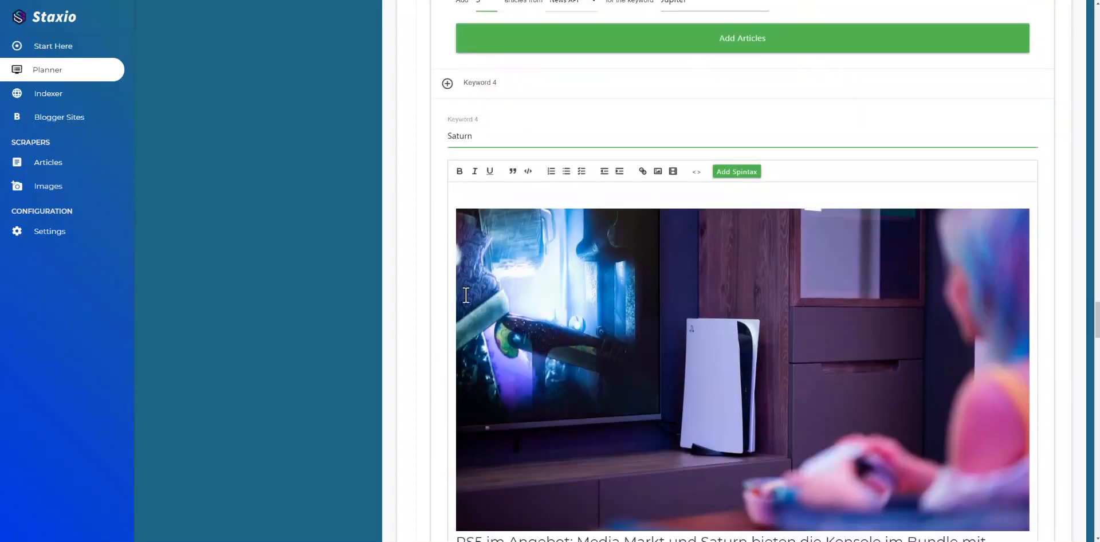
scroll(466, 295, down, 20)
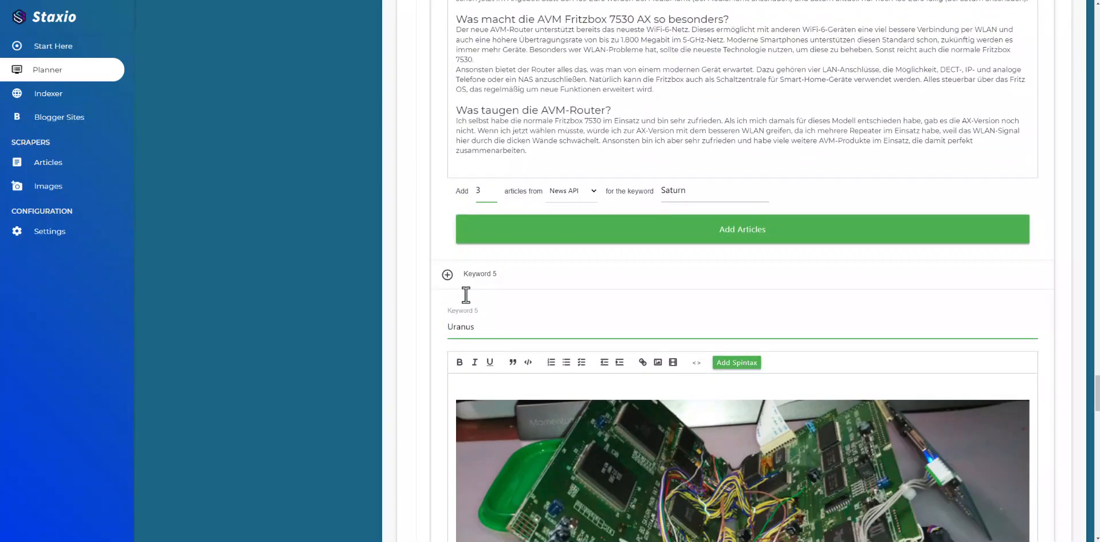
Step: Build the keywords Earth, Mars, Jupiter, Saturn and Uranus for the Solar system stack
scroll(466, 295, down, 8)
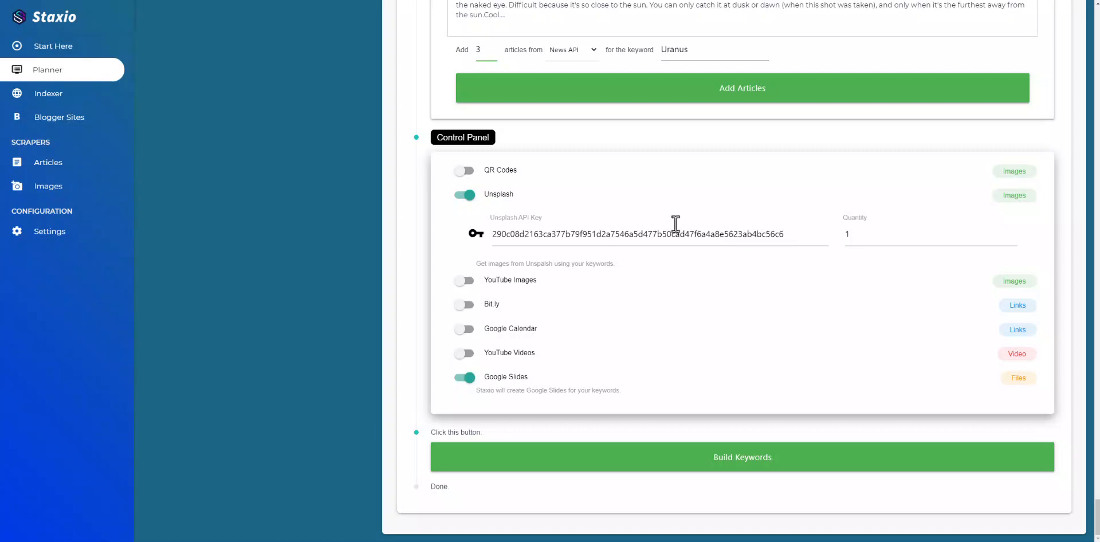
click(533, 459)
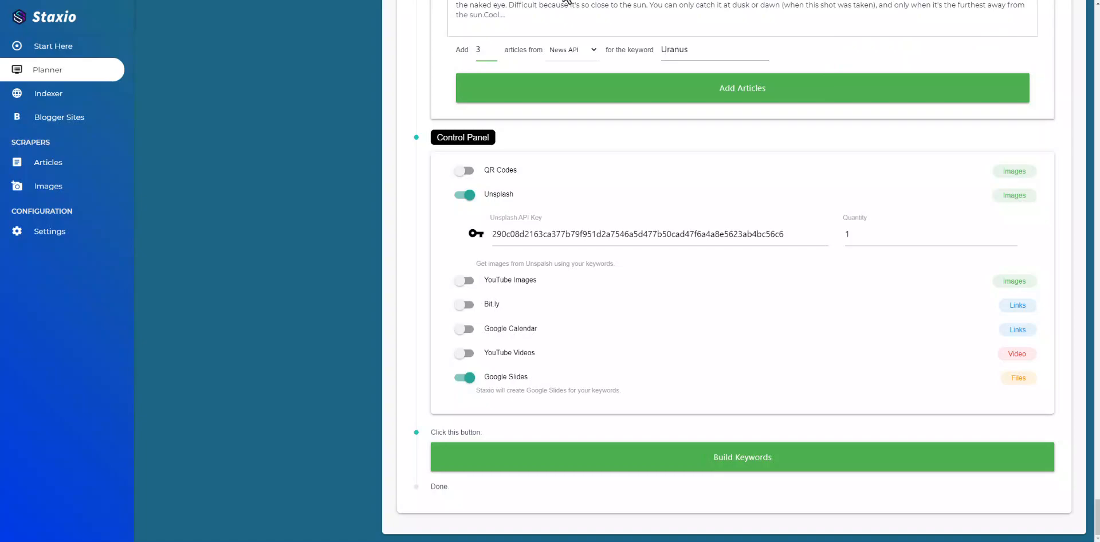
Step: Open the Solar system Google Stack from the Planner table in Google Drive and show its "Solar system Slides" folder
scroll(550, 131, up, 13)
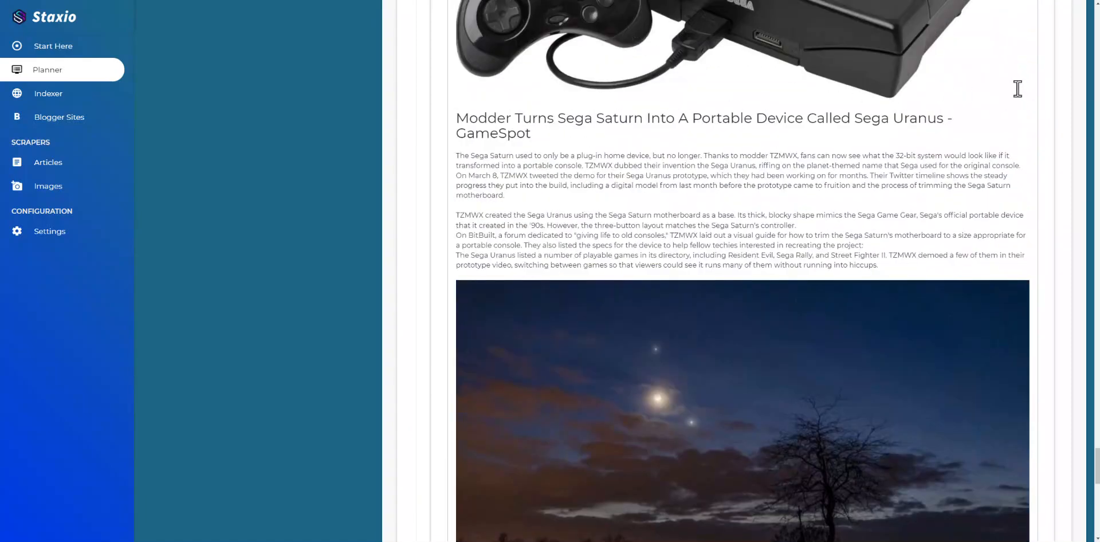
click(1096, 14)
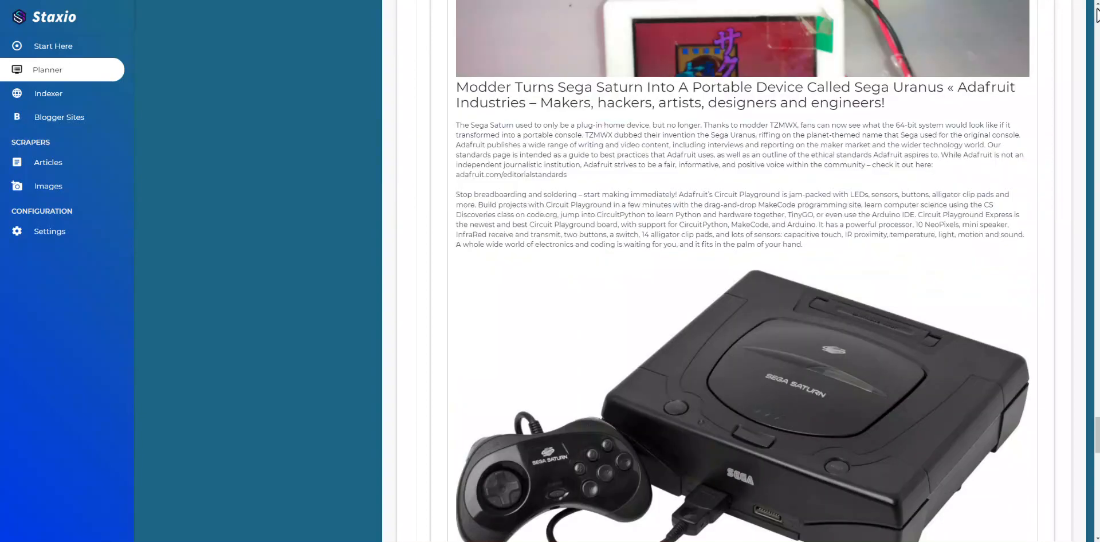
click(1096, 14)
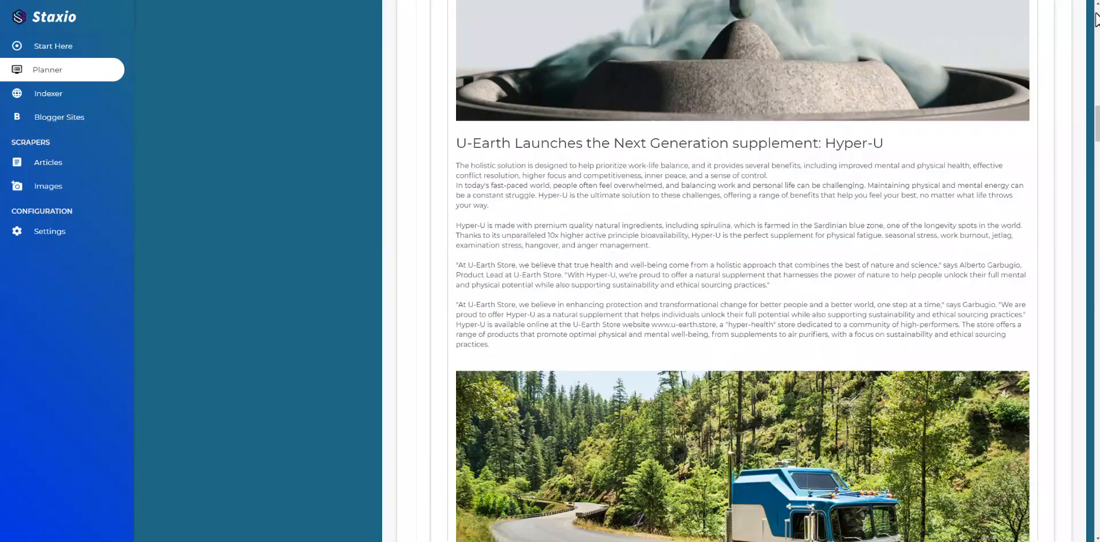
click(1095, 14)
click(1095, 14)
click(1095, 14)
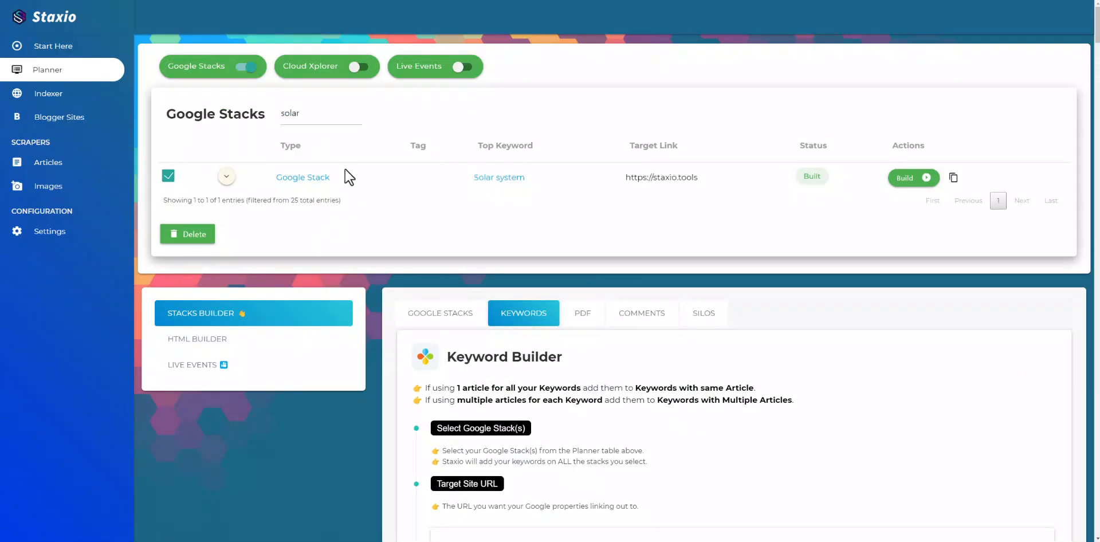
click(314, 179)
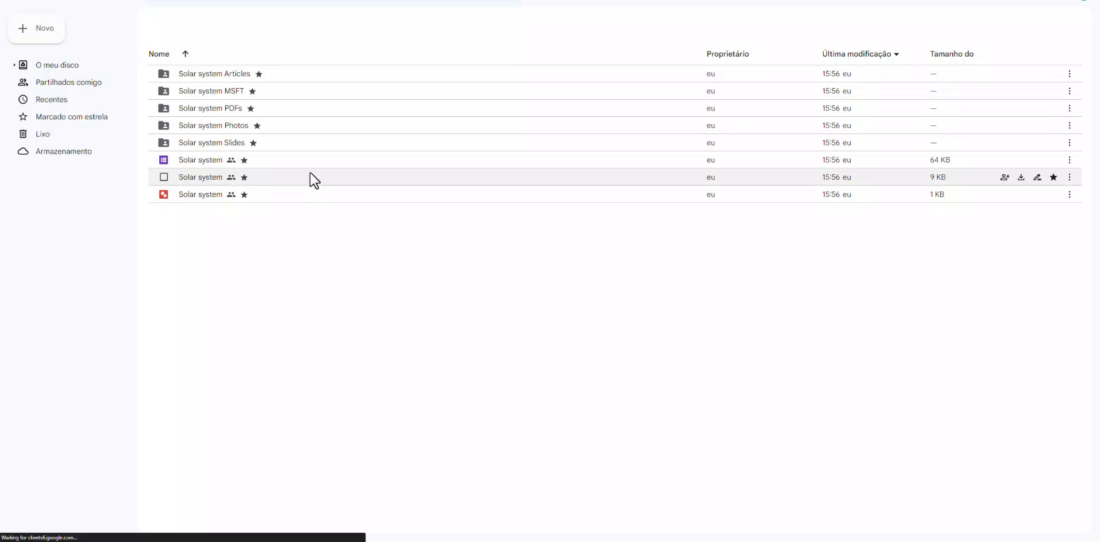
double_click(225, 144)
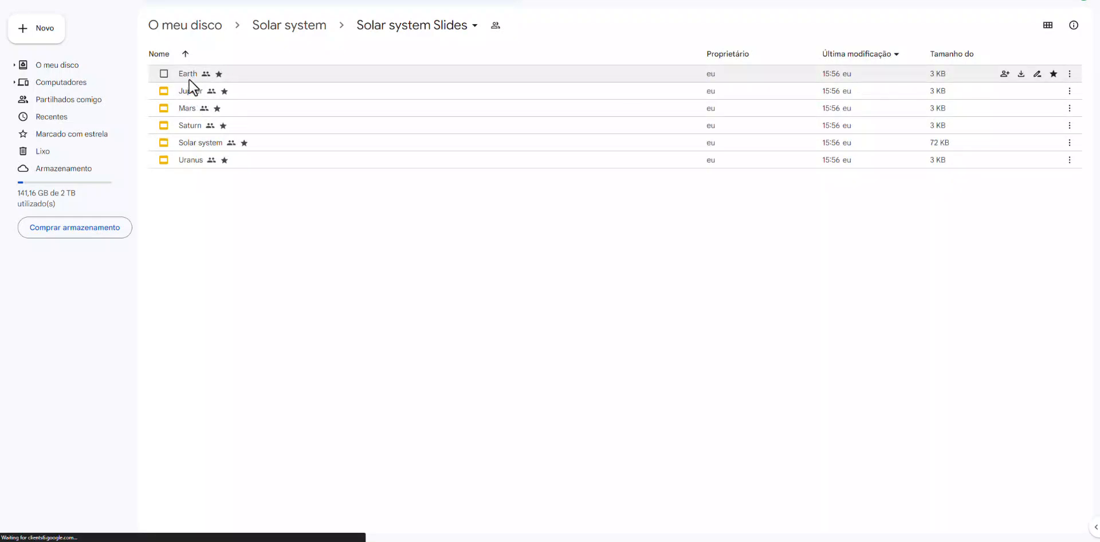
Step: Open the Solar system presentation, check its image, "More info about us" and "Please visit" link slides, and close it
double_click(202, 148)
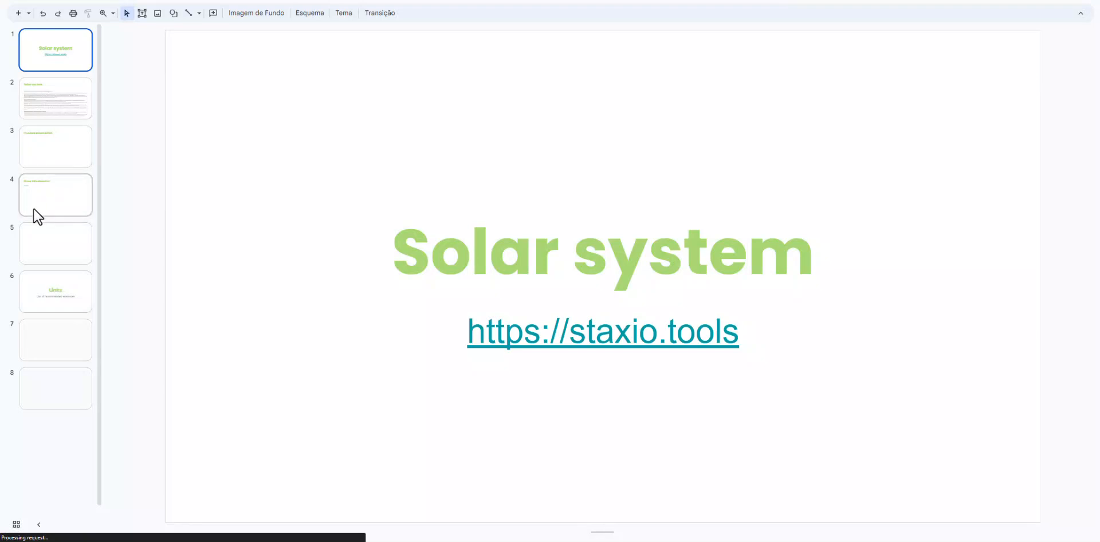
click(44, 245)
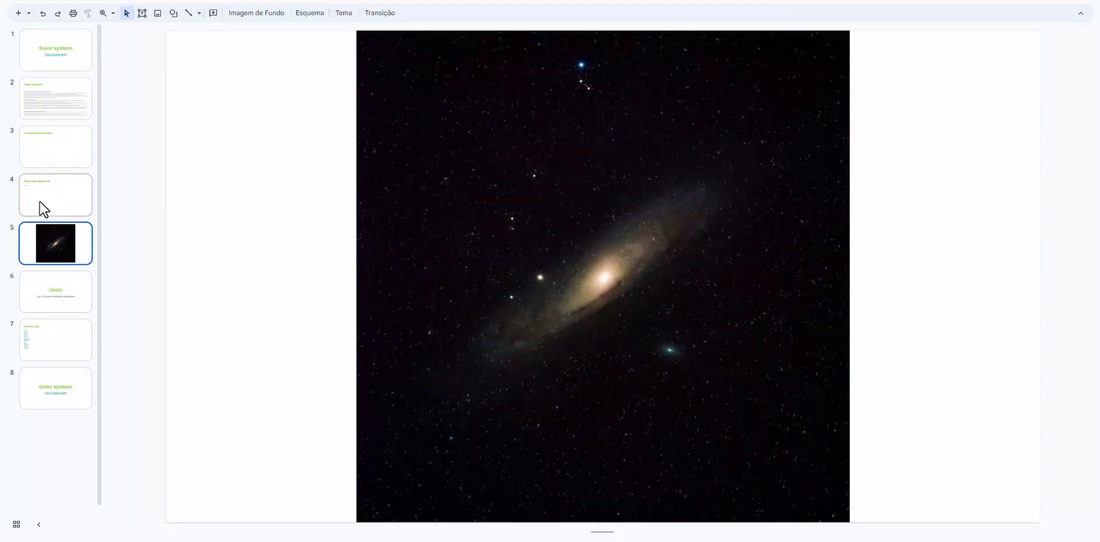
click(44, 208)
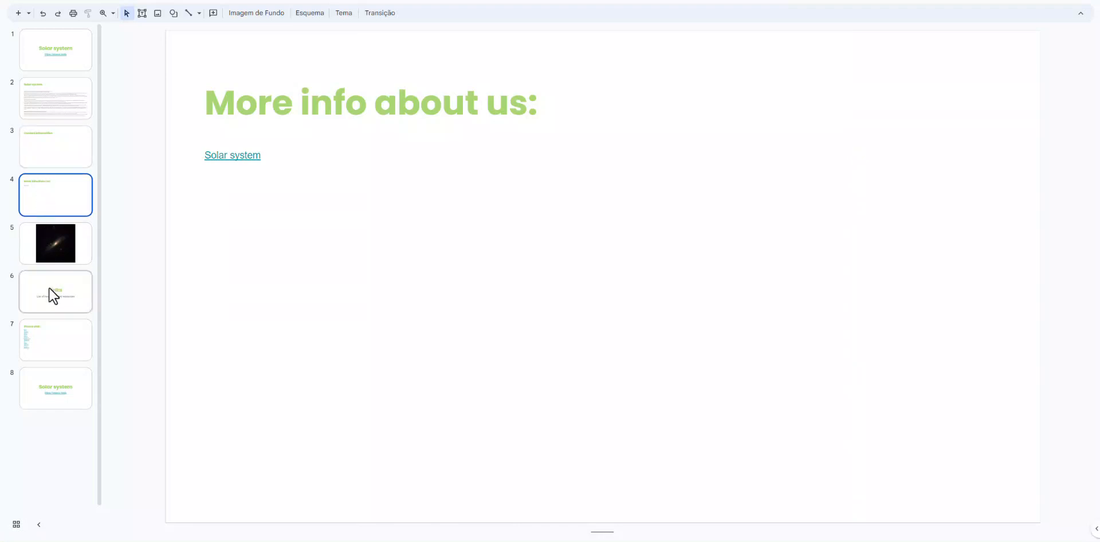
click(49, 360)
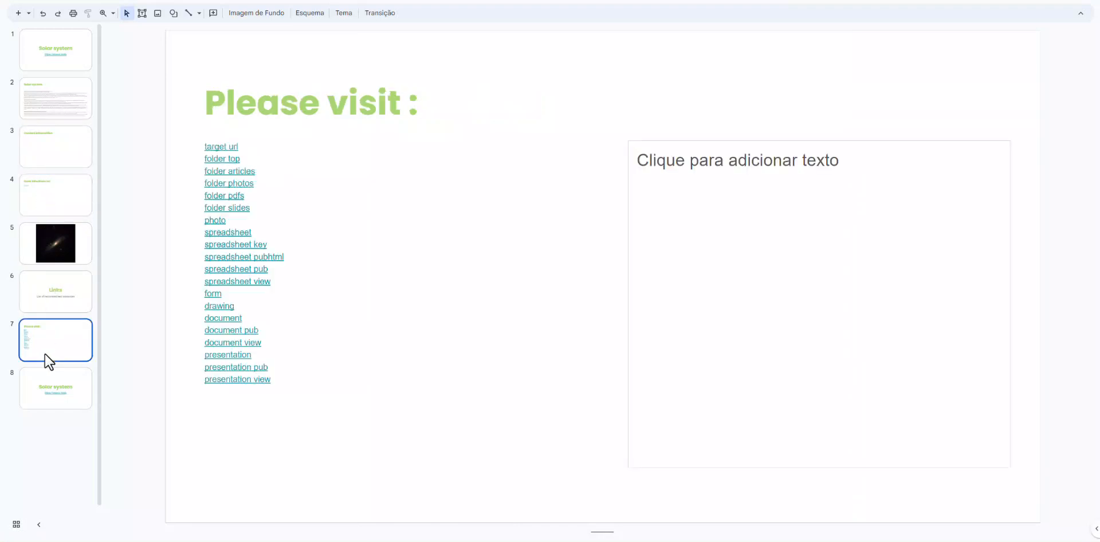
click(223, 236)
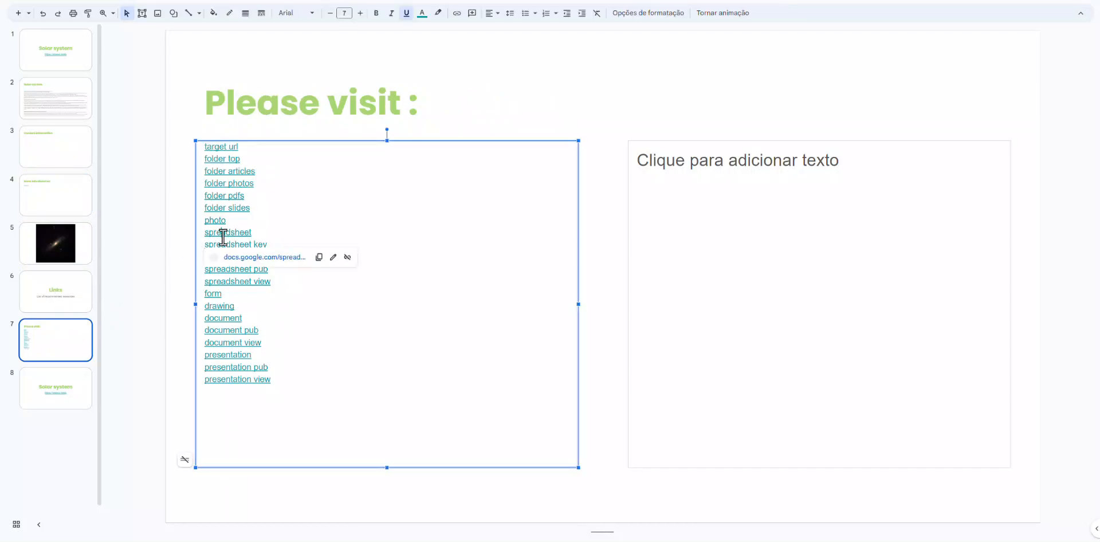
click(178, 253)
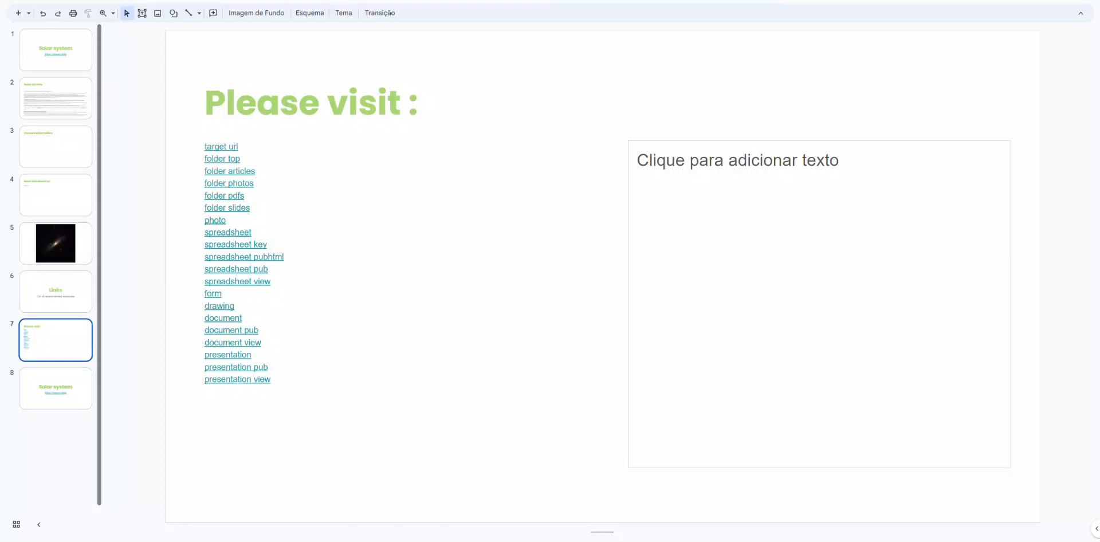
key(ctrl+w)
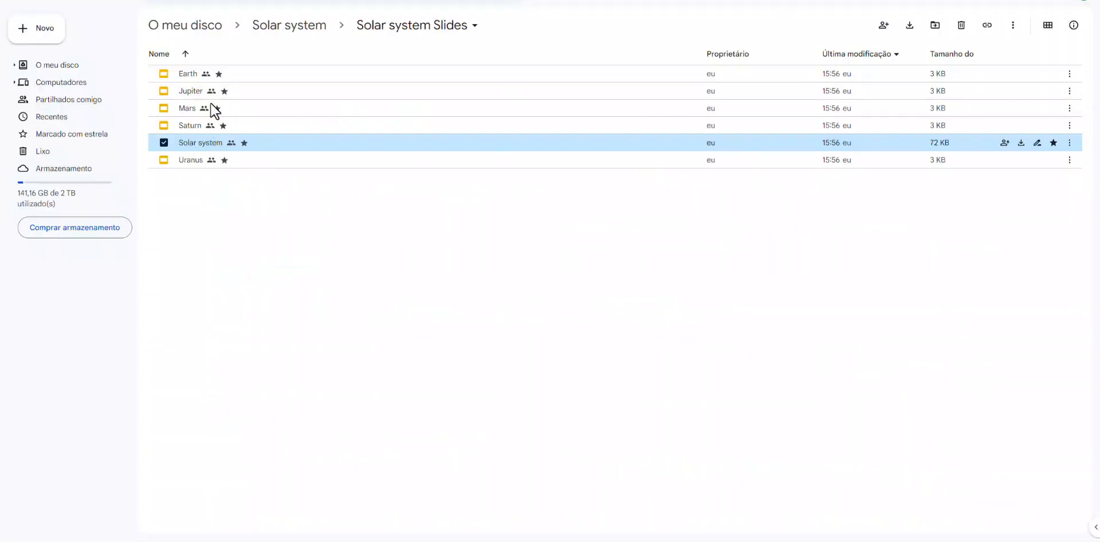
Step: Open the Mars presentation, check its image, Links, slide 3 and article slides, and close it
double_click(190, 110)
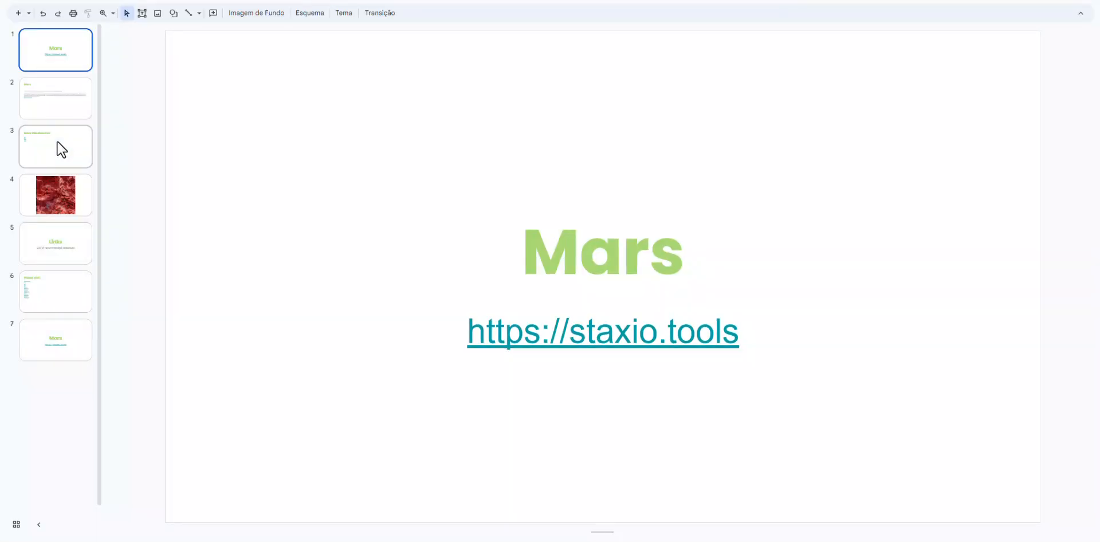
click(50, 210)
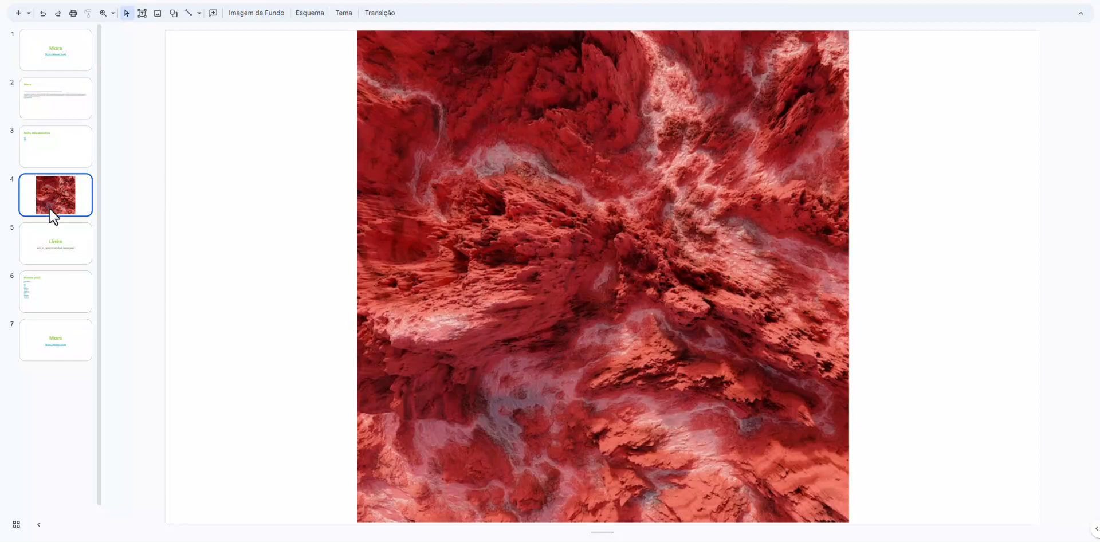
click(46, 255)
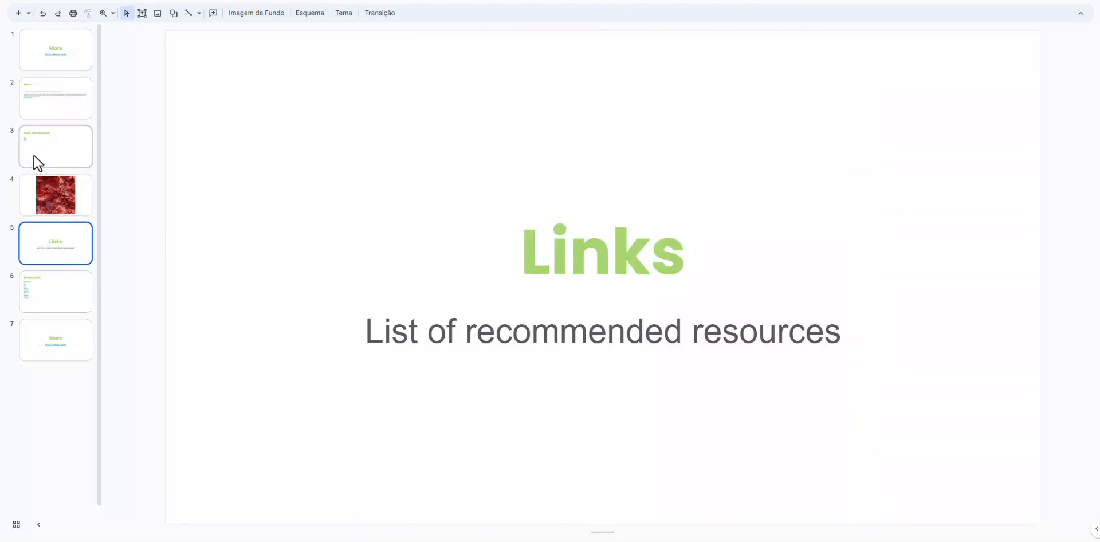
click(35, 160)
click(42, 113)
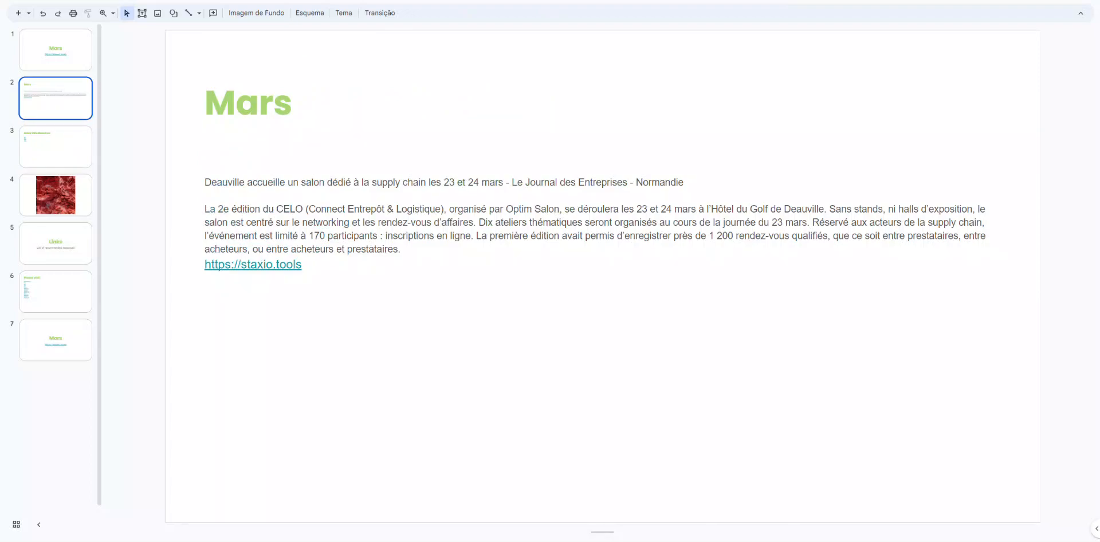
key(ctrl+w)
Step: Open the Jupiter presentation, check its image, article and "Please visit" slides, and follow the first presentation link
double_click(185, 93)
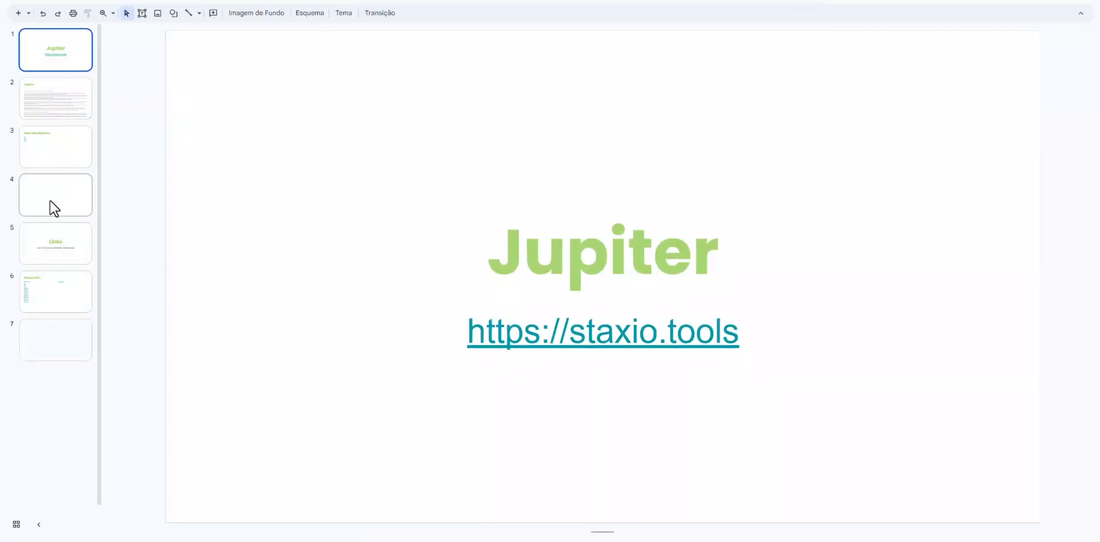
click(50, 201)
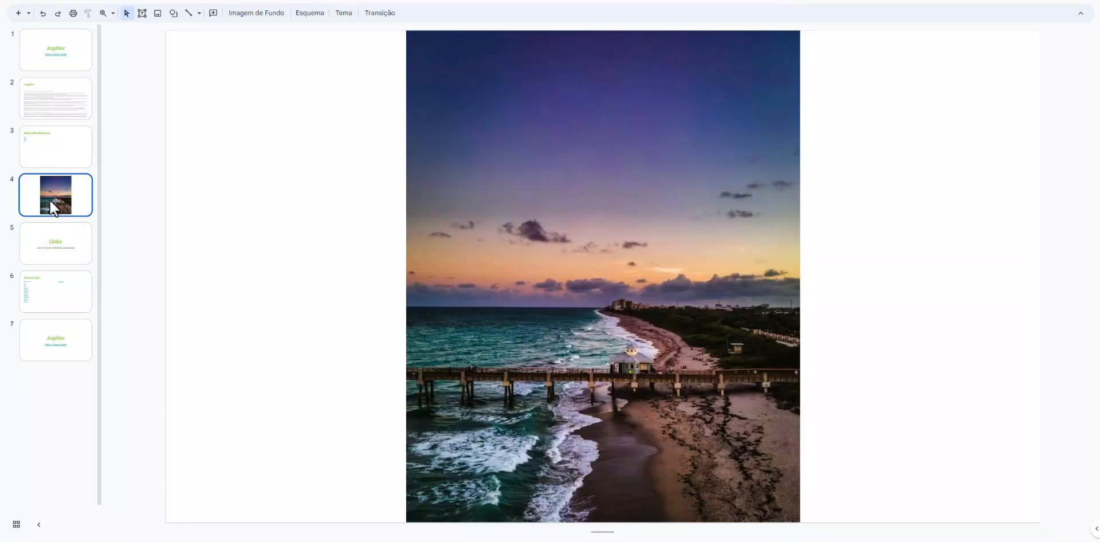
click(52, 105)
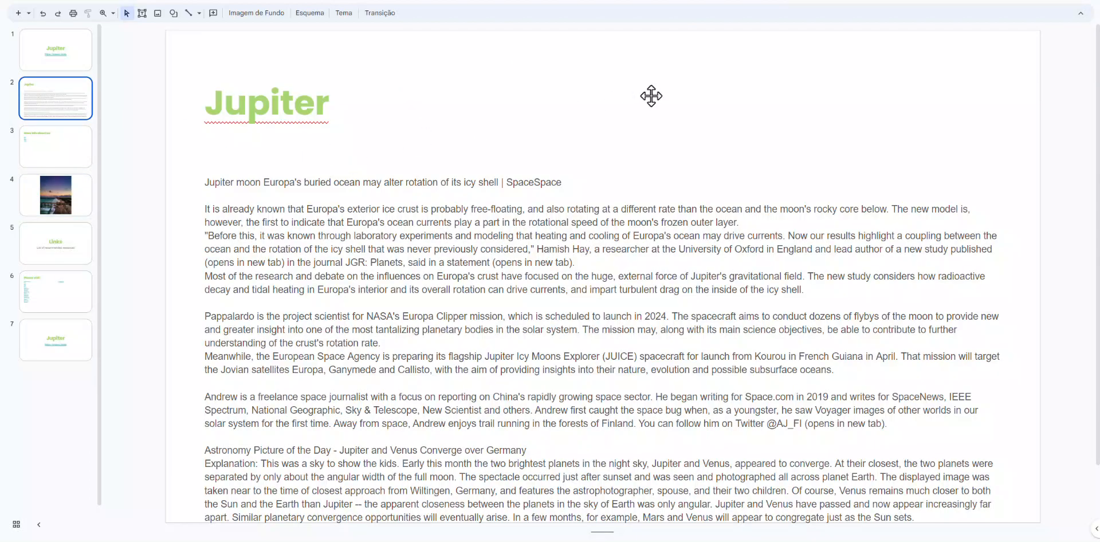
click(52, 306)
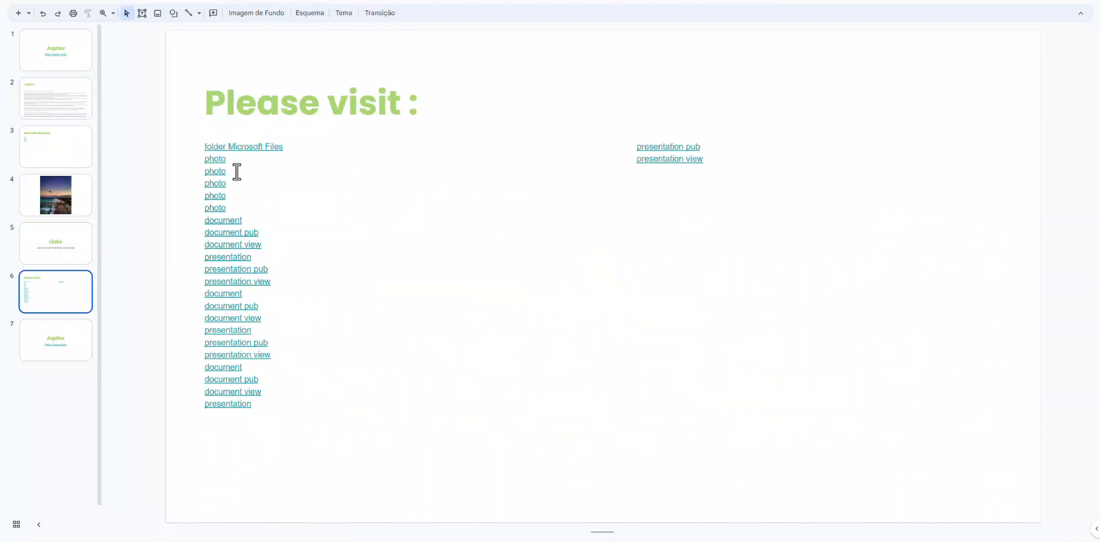
click(227, 256)
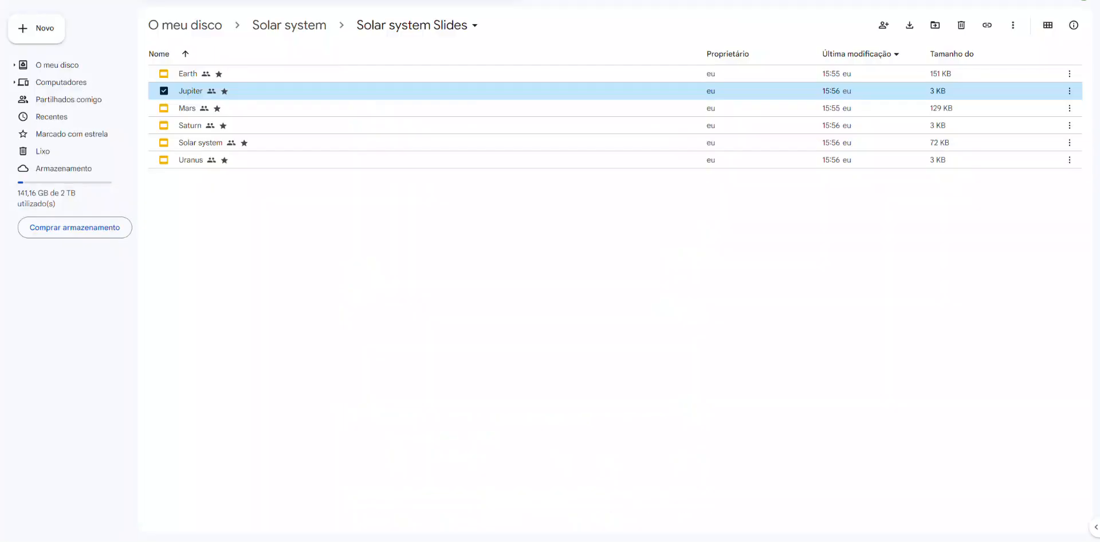
Step: Return to the Solar system folder and open the Jupiter document from "Solar system Articles"
click(297, 29)
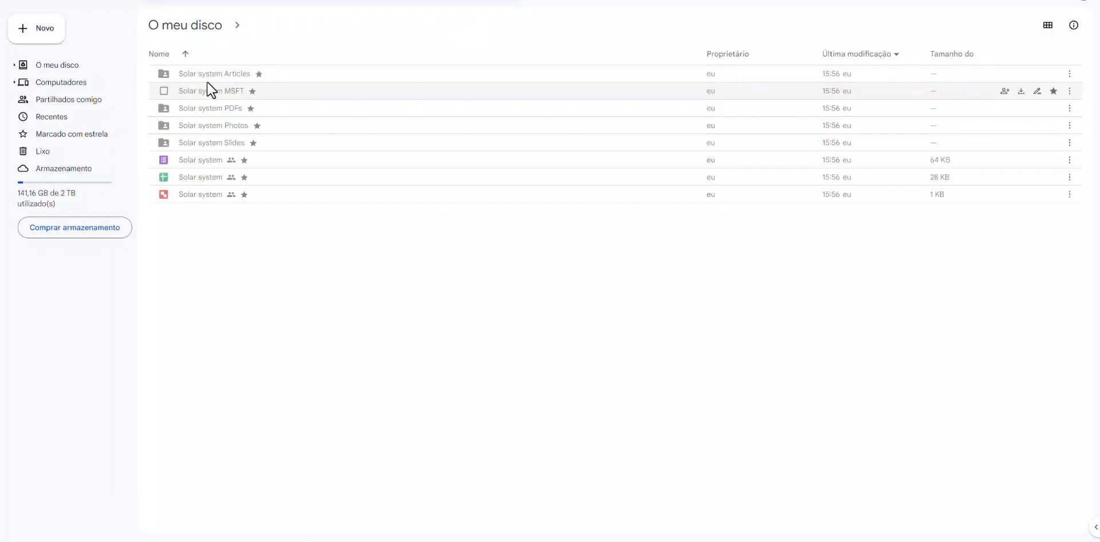
double_click(205, 79)
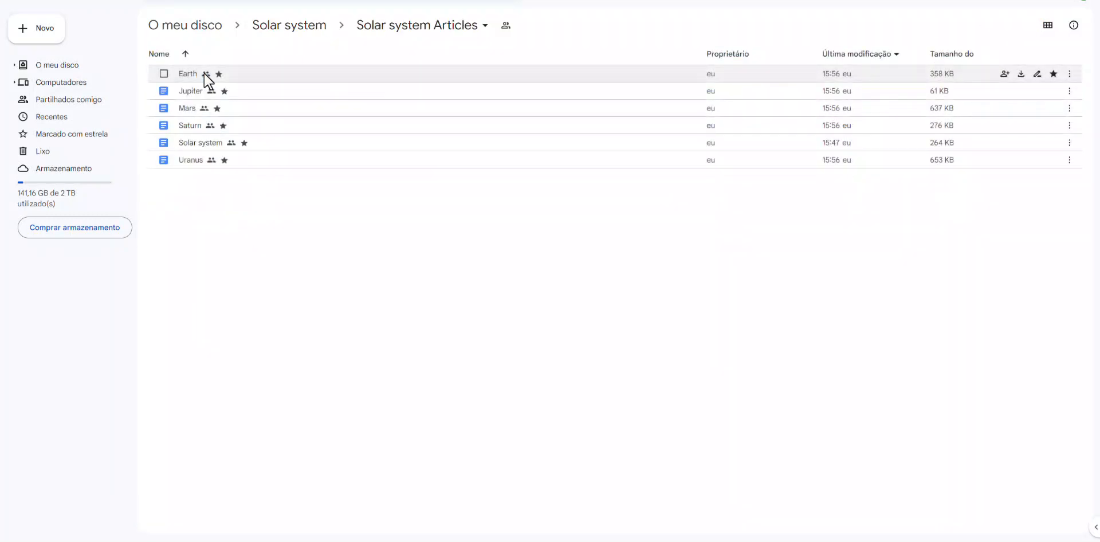
double_click(191, 95)
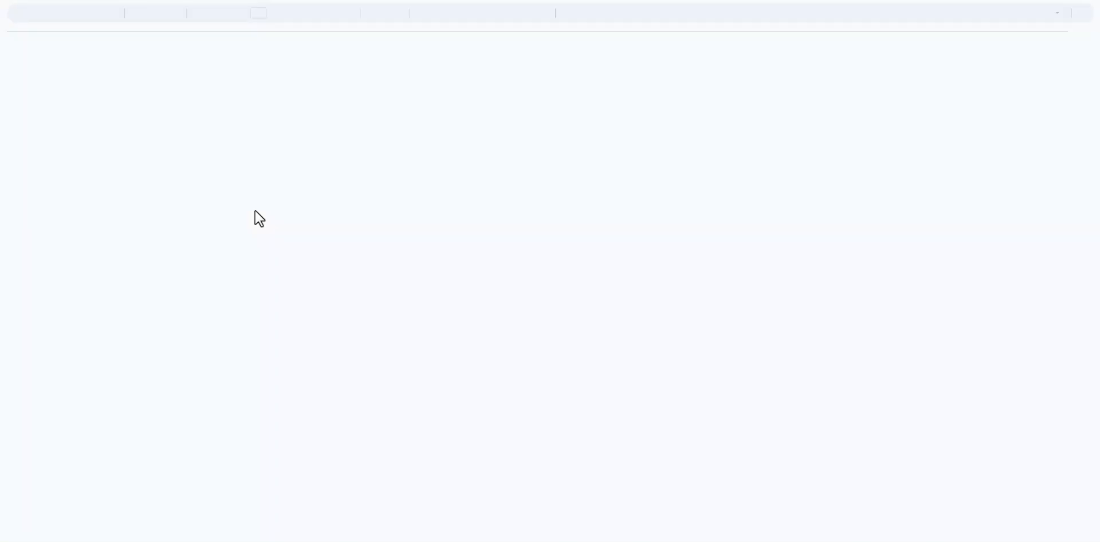
Step: Examine the Jupiter document's images, scraped articles, Website section and "RECOMMENDED RESOURCES" links, including the preview of a "Solar system view" link
scroll(375, 319, down, 5)
scroll(375, 318, down, 5)
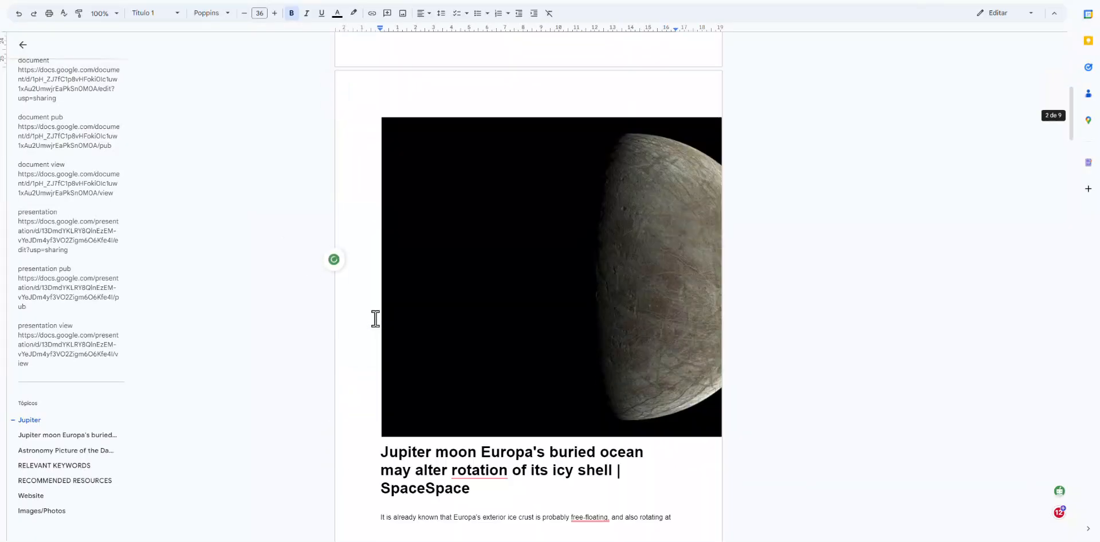
scroll(431, 314, down, 7)
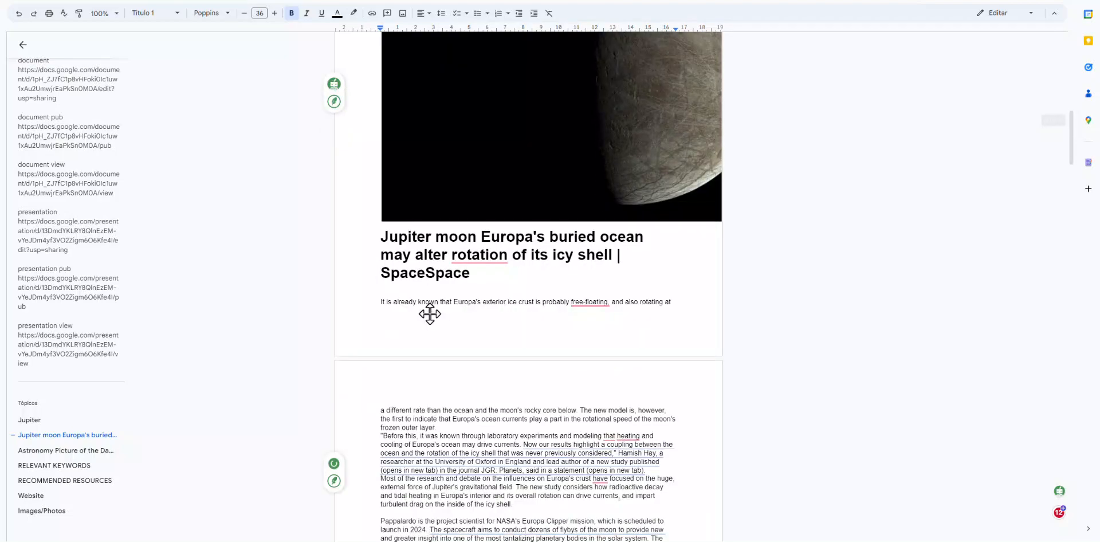
scroll(430, 315, down, 10)
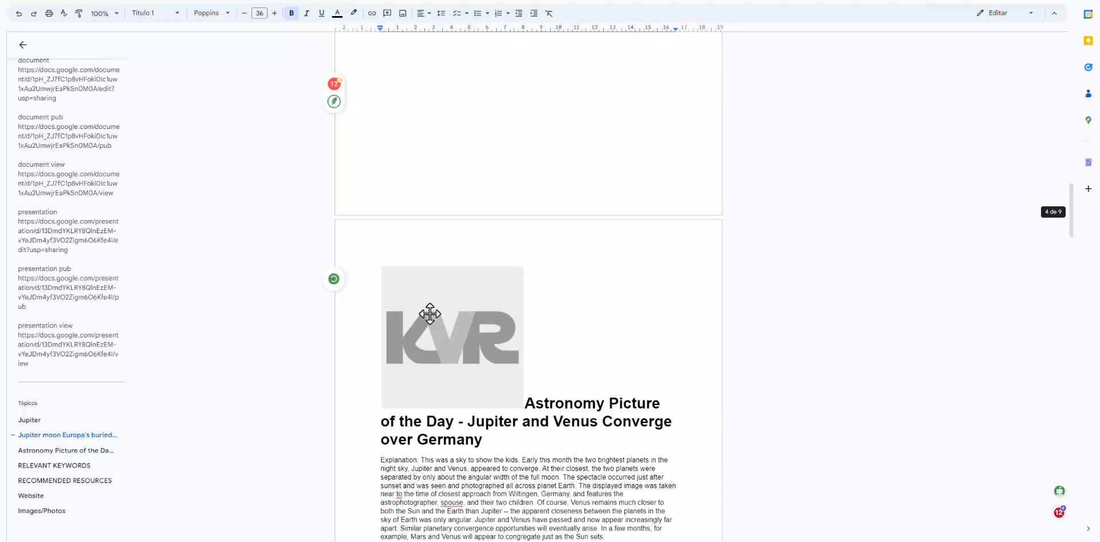
scroll(493, 366, down, 10)
scroll(493, 365, down, 10)
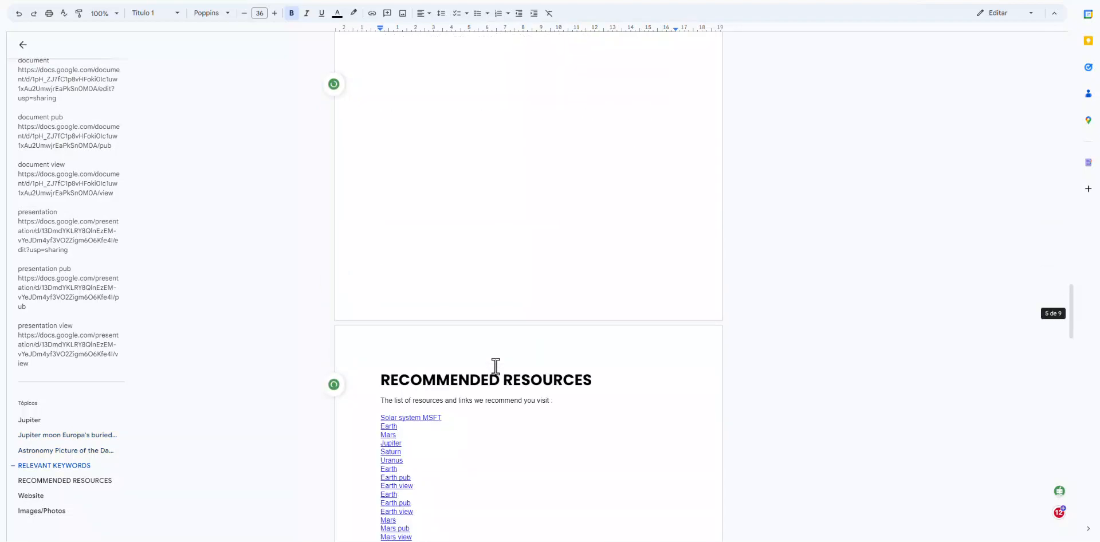
scroll(495, 366, down, 8)
scroll(496, 366, down, 5)
scroll(495, 366, up, 5)
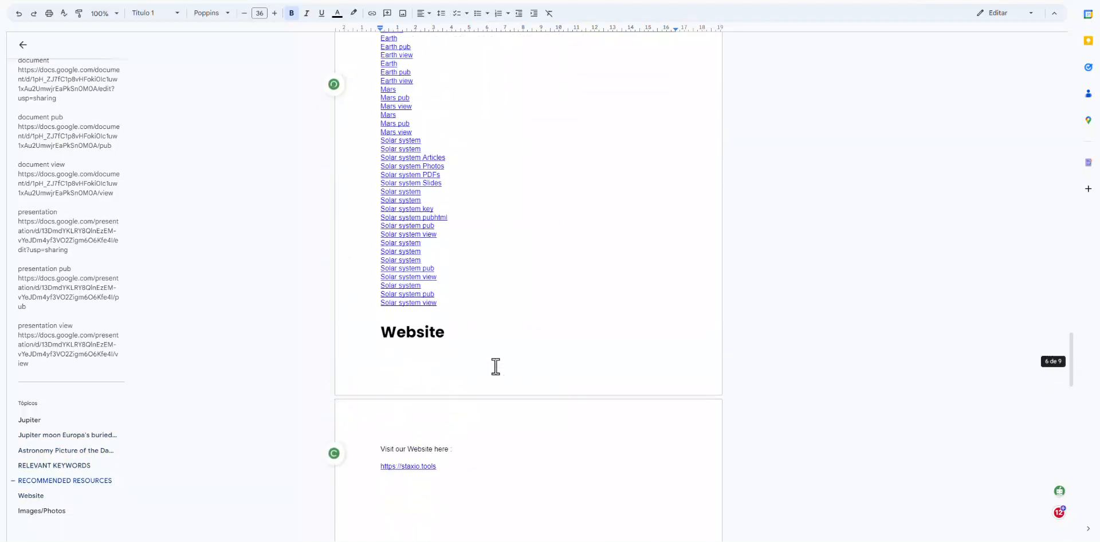
scroll(496, 366, up, 1)
click(413, 278)
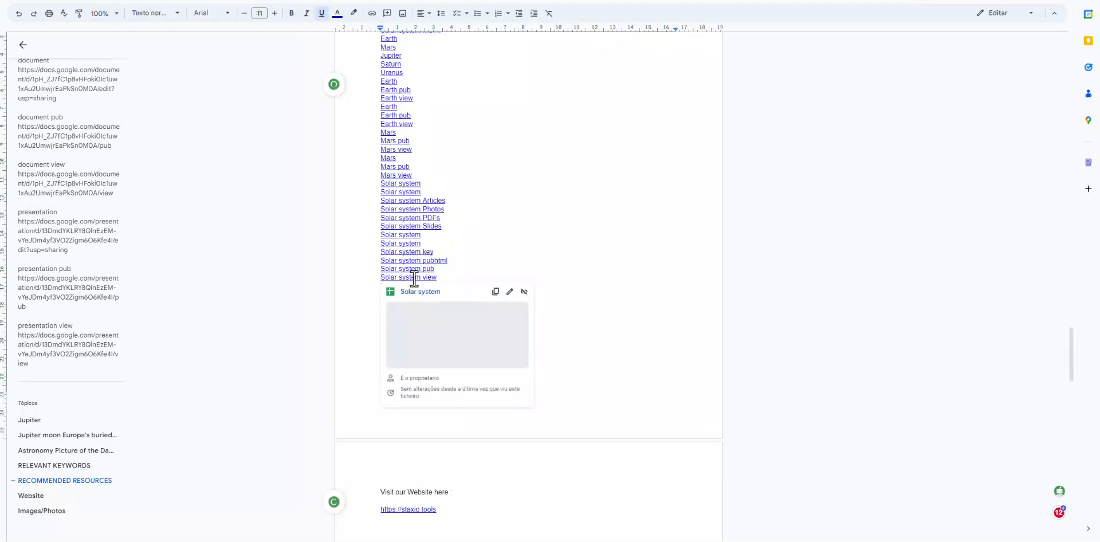
click(701, 262)
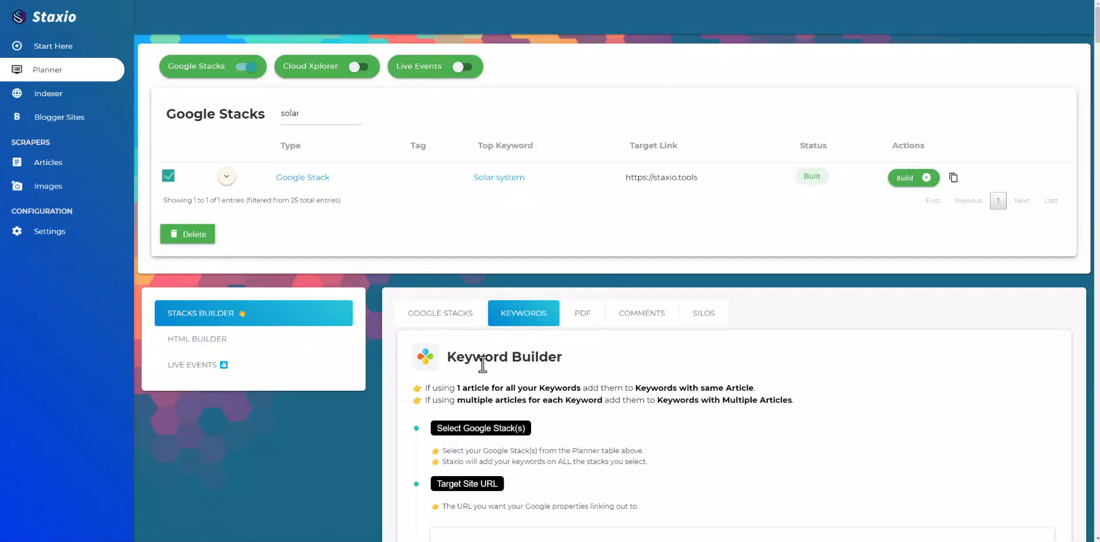
Step: Back in Staxio's Keyword Builder, collapse the Keyword 1 to Keyword 5 sections under "Keywords with Multiple Articles"
scroll(516, 390, down, 1)
scroll(534, 405, down, 12)
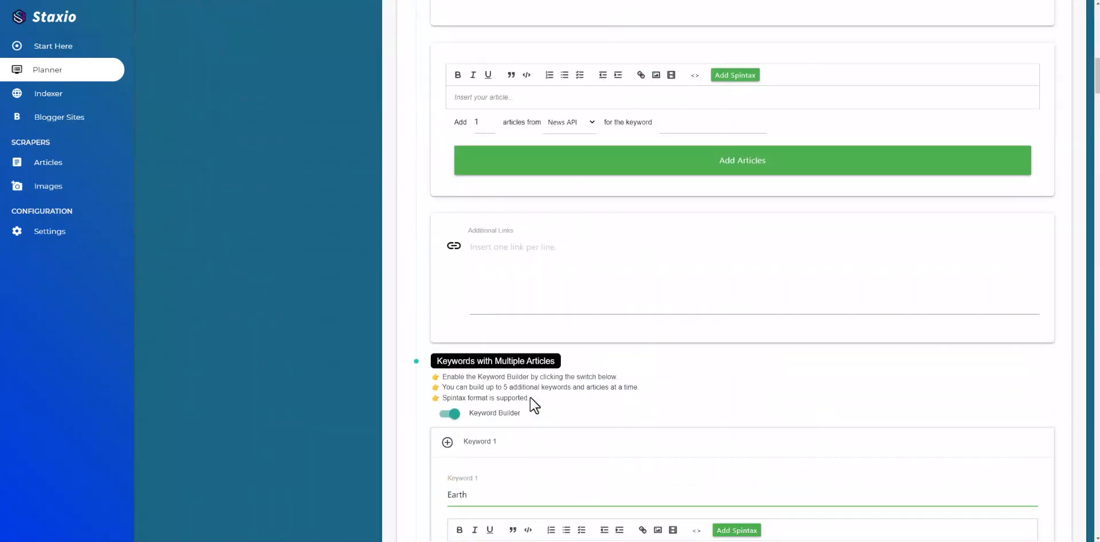
scroll(518, 309, down, 13)
scroll(515, 301, up, 4)
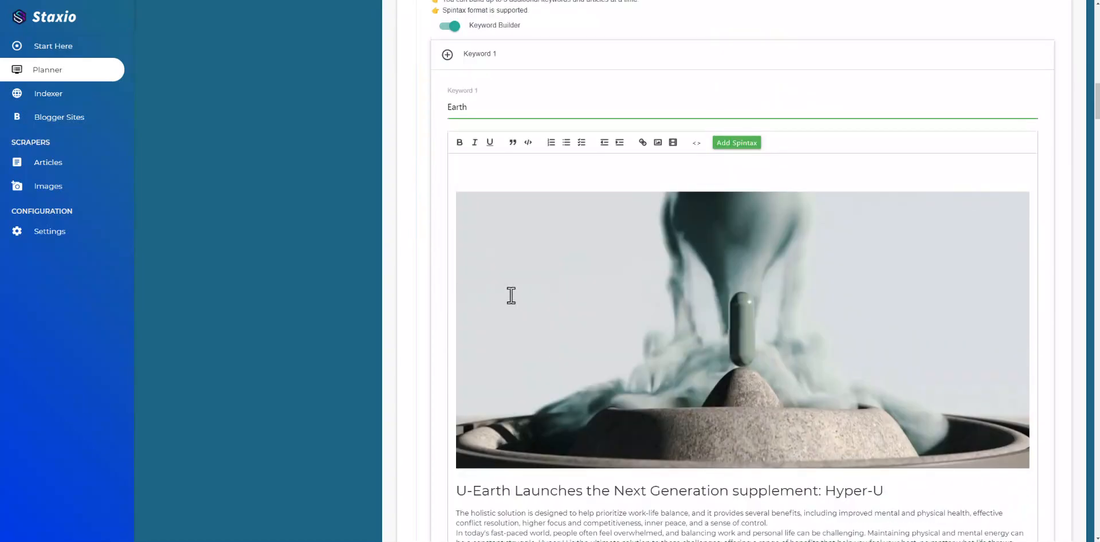
scroll(516, 268, down, 2)
scroll(515, 267, up, 5)
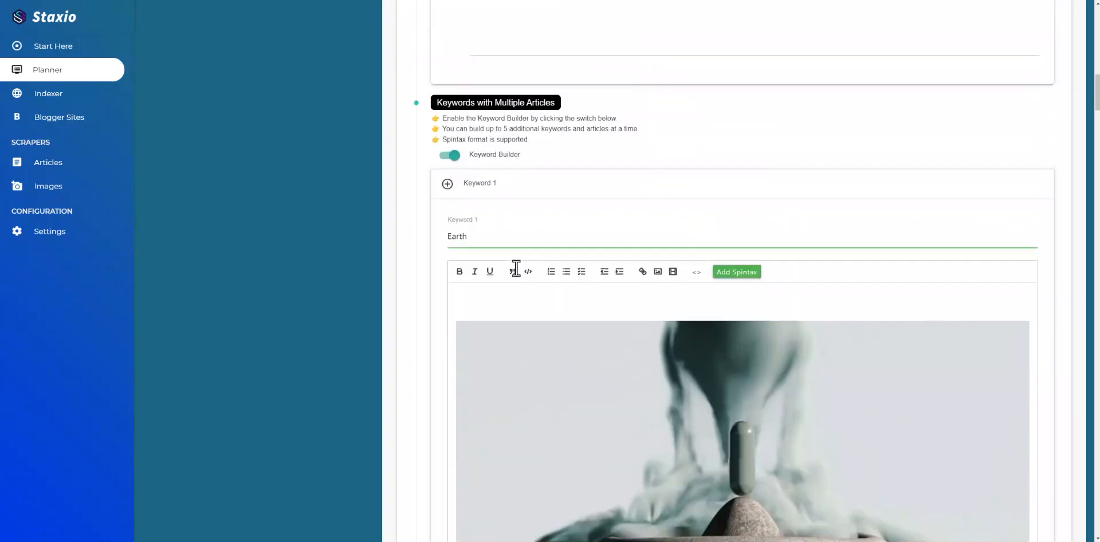
scroll(515, 268, up, 1)
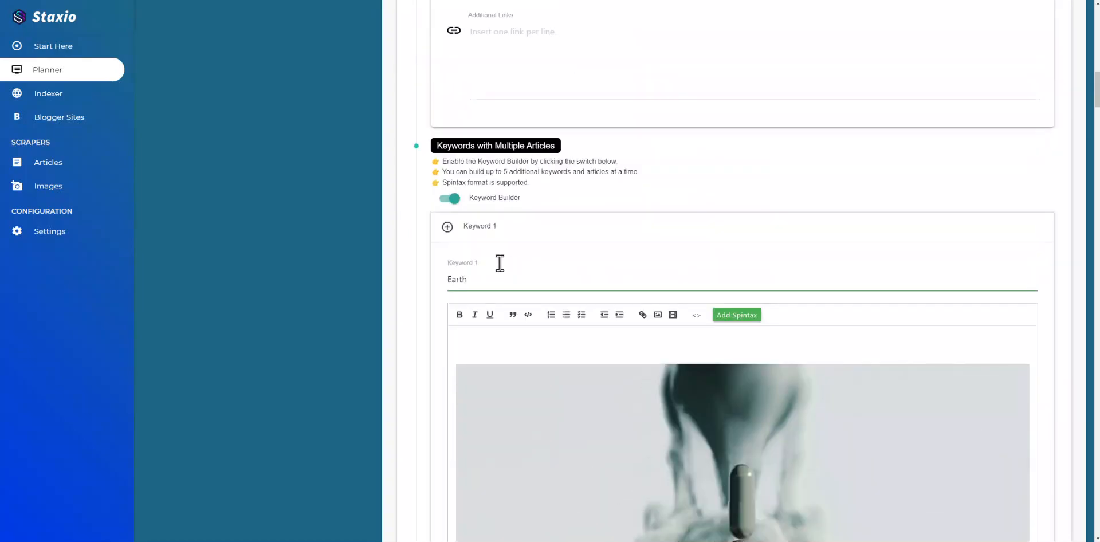
click(448, 226)
click(448, 256)
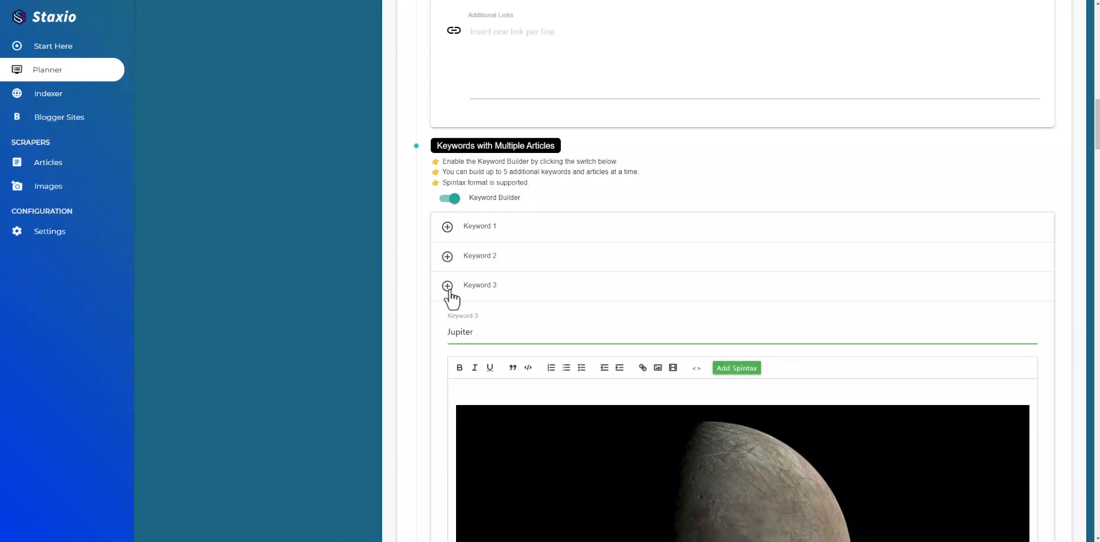
click(447, 286)
click(447, 315)
click(447, 346)
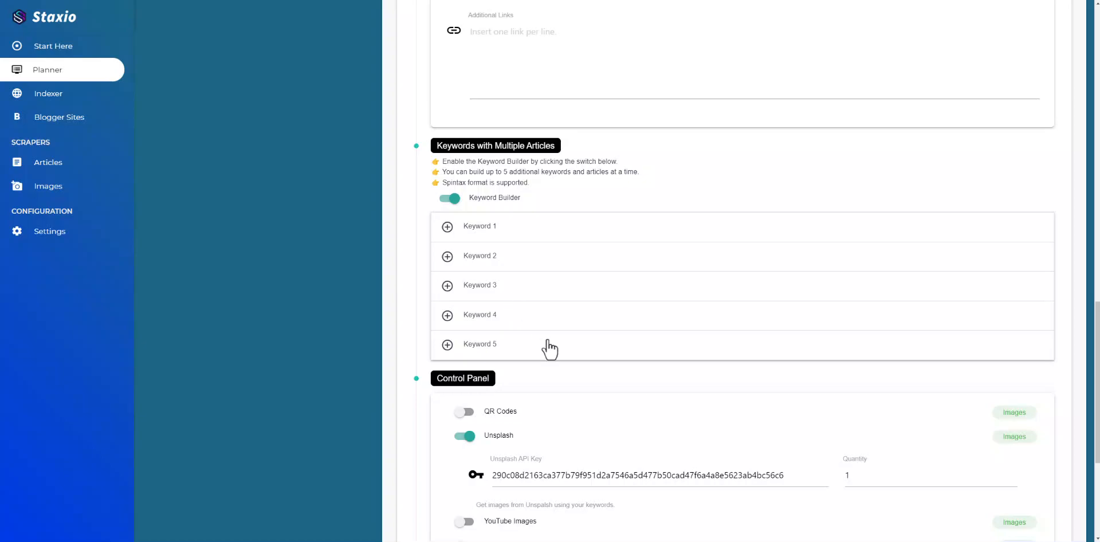